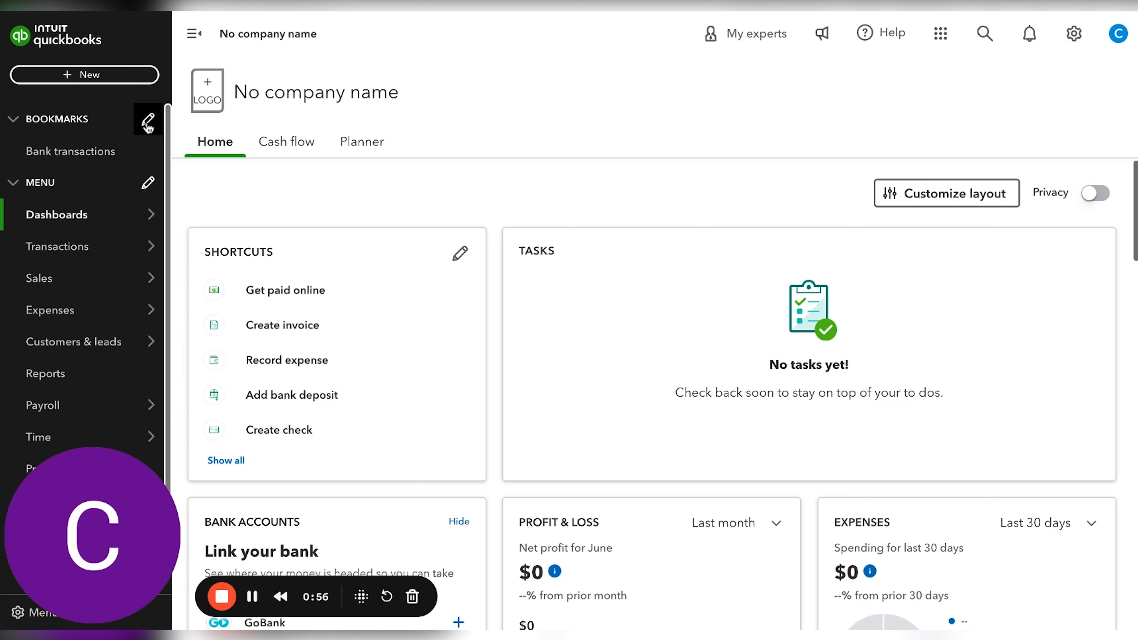
{"action": "scroll", "coordinate": [149, 135], "scroll_direction": "down", "scroll_amount": 1}
{"action": "scroll", "coordinate": [149, 136], "scroll_direction": "up", "scroll_amount": 1}
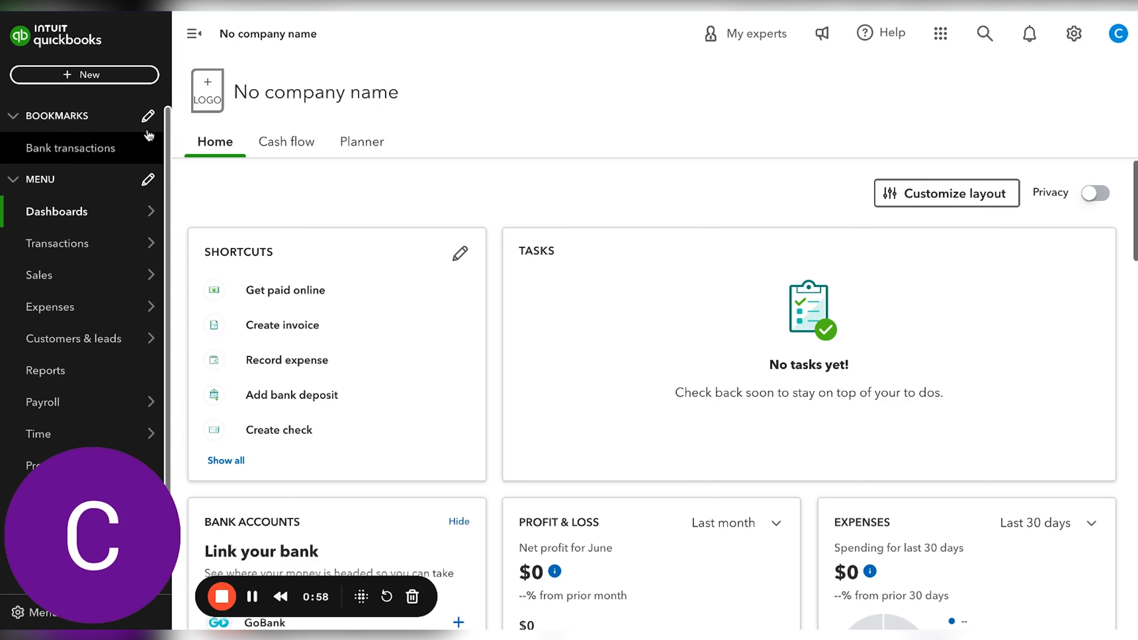
{"action": "scroll", "coordinate": [147, 130], "scroll_direction": "up", "scroll_amount": 1}
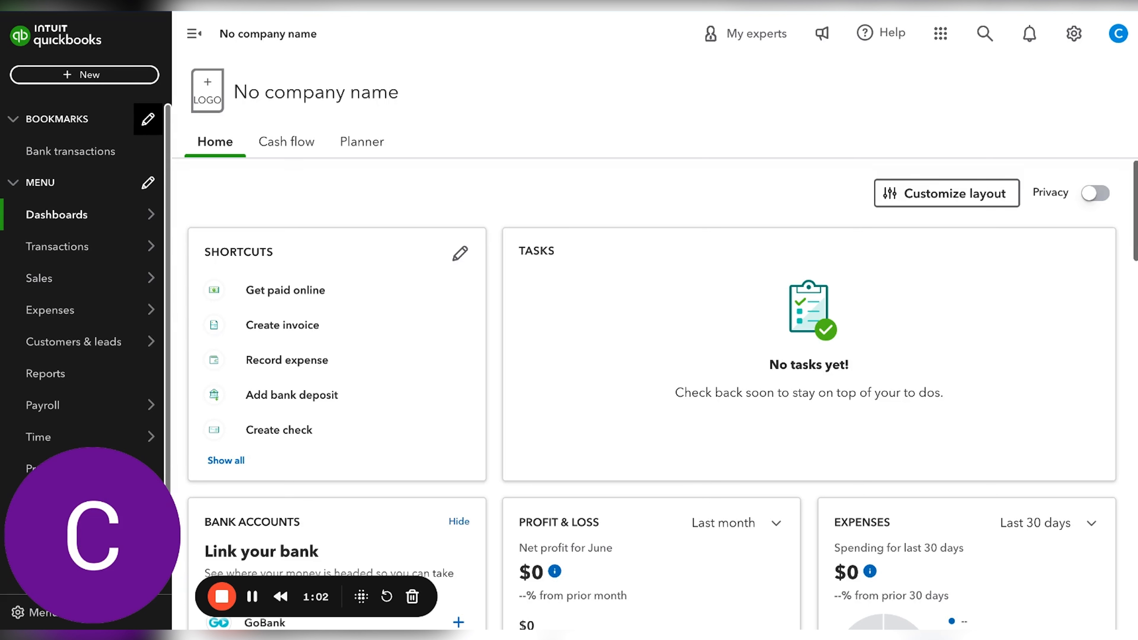
{"action": "scroll", "coordinate": [139, 152], "scroll_direction": "down", "scroll_amount": 1}
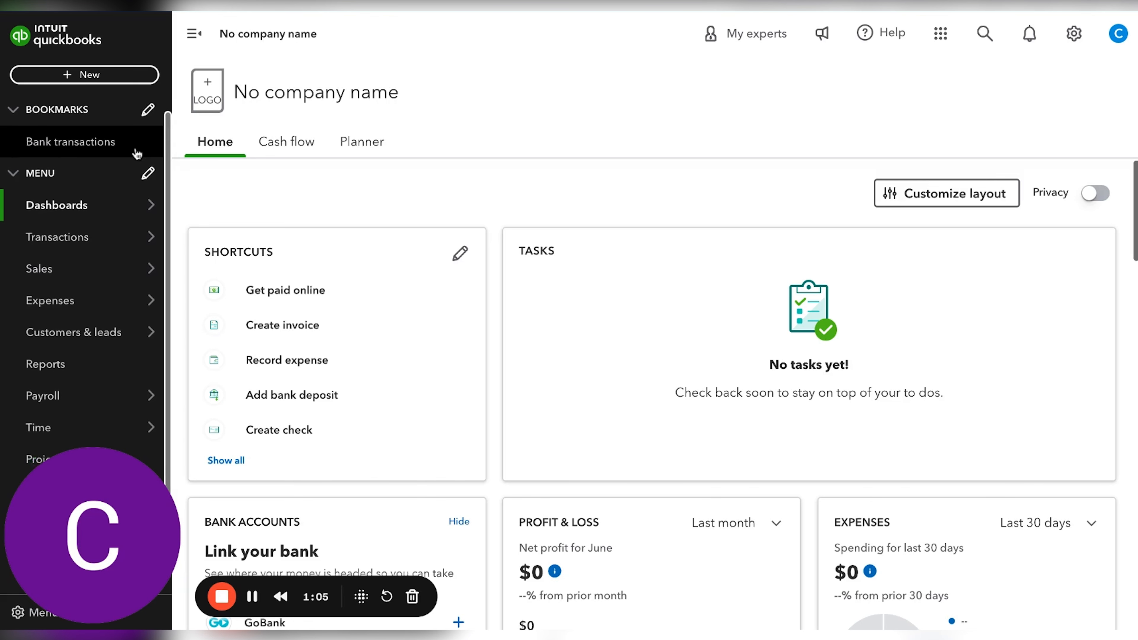
{"action": "scroll", "coordinate": [92, 157], "scroll_direction": "down", "scroll_amount": 1}
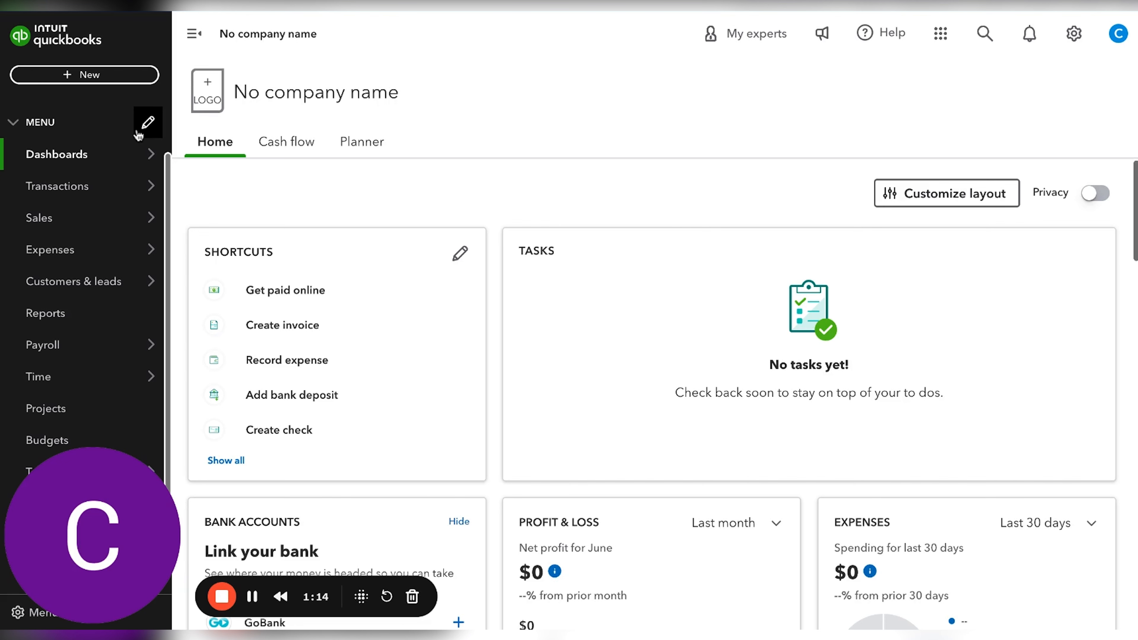
Step: Customize the navigation sections so that Menu comes before Bookmarks, and save the new order
{"action": "left_click", "coordinate": [151, 125]}
{"action": "scroll", "coordinate": [540, 344], "scroll_direction": "down", "scroll_amount": 3}
{"action": "scroll", "coordinate": [538, 323], "scroll_direction": "down", "scroll_amount": 3}
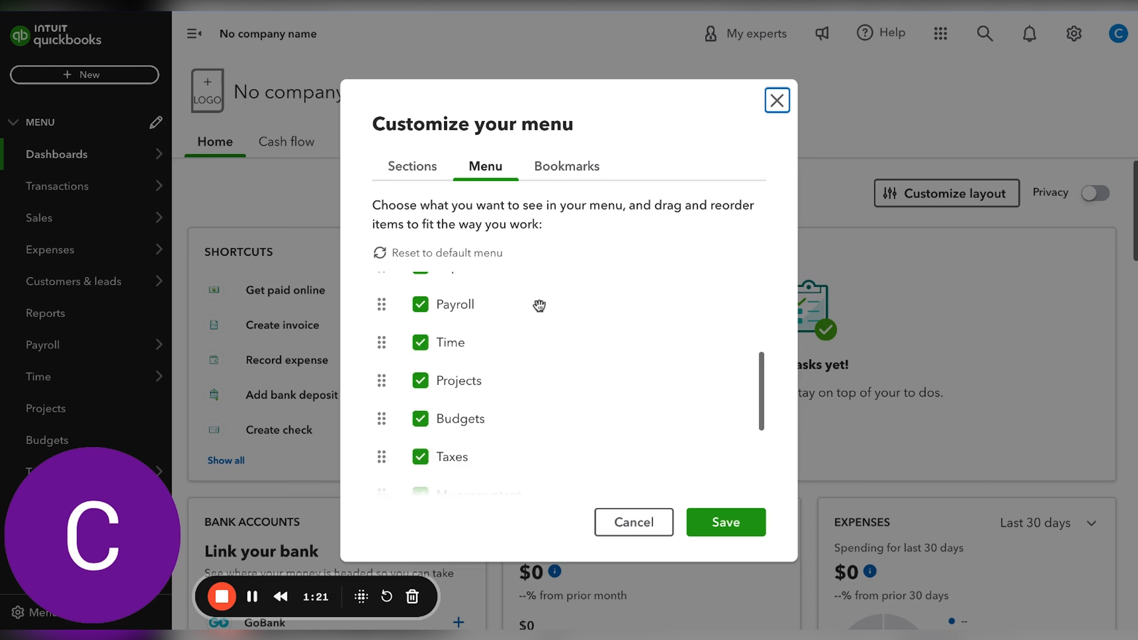
{"action": "left_click", "coordinate": [427, 183]}
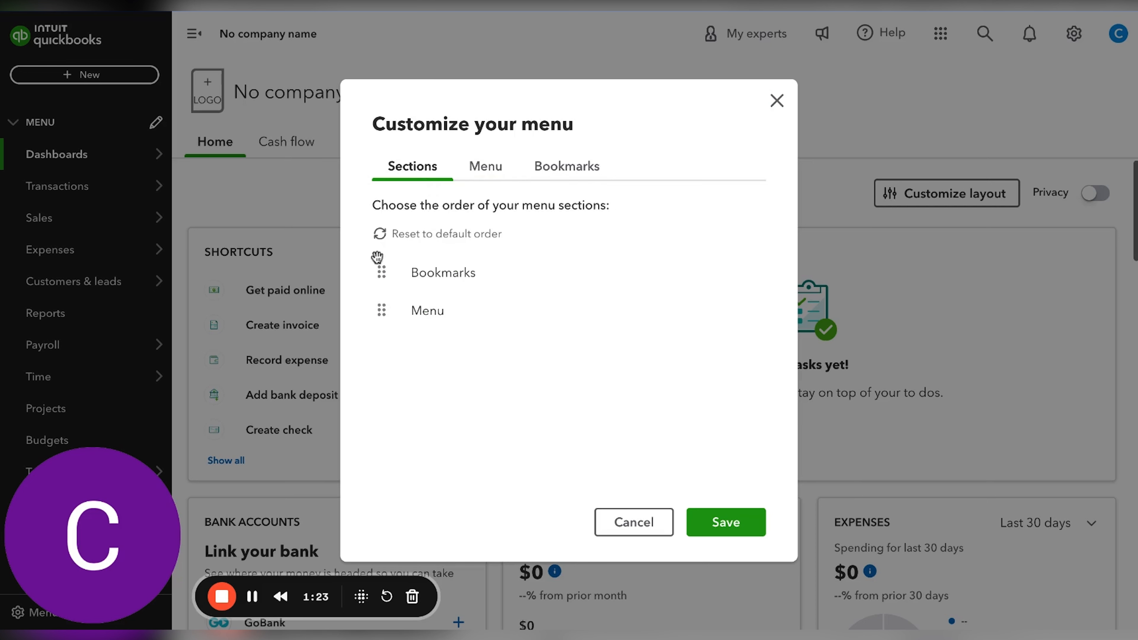
{"action": "left_click_drag", "start_coordinate": [382, 267], "coordinate": [421, 310]}
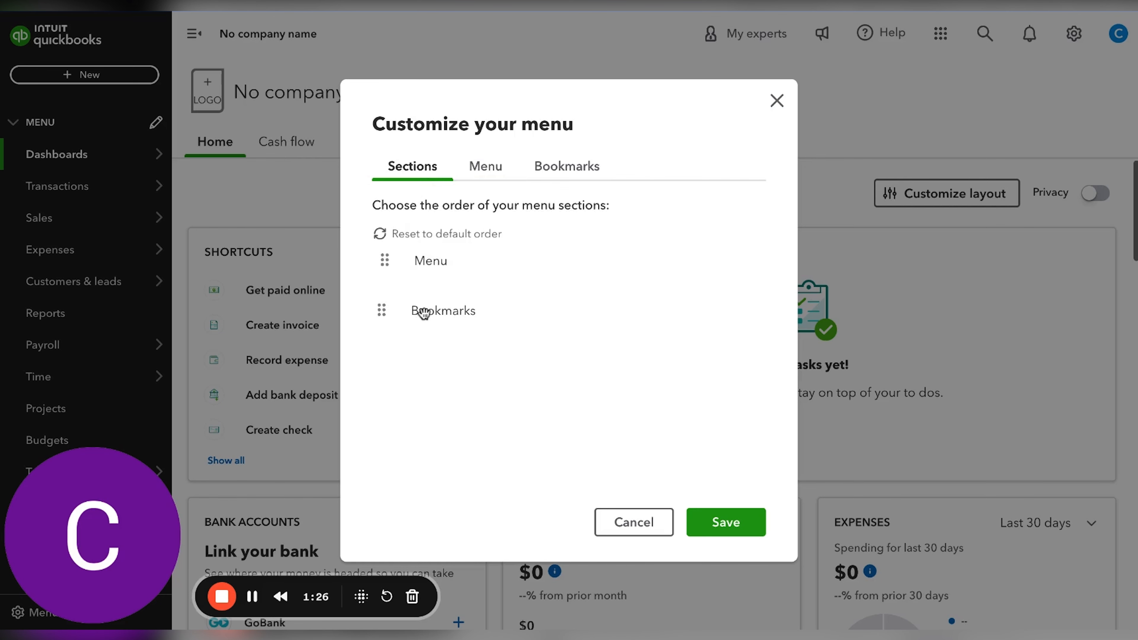
{"action": "left_click", "coordinate": [737, 525]}
Step: Examine the navigation menu entries and their submenus, such as Dashboards, Sales, Expenses, Reports and Budgets
{"action": "mouse_move", "coordinate": [88, 349]}
{"action": "mouse_move", "coordinate": [109, 162]}
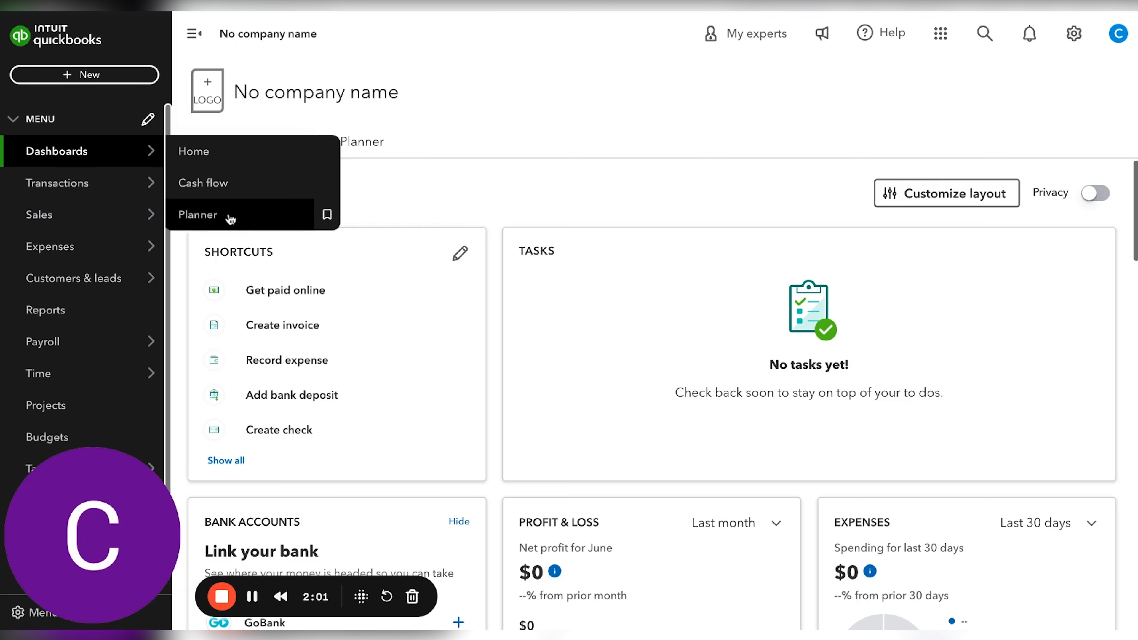
{"action": "mouse_move", "coordinate": [141, 152]}
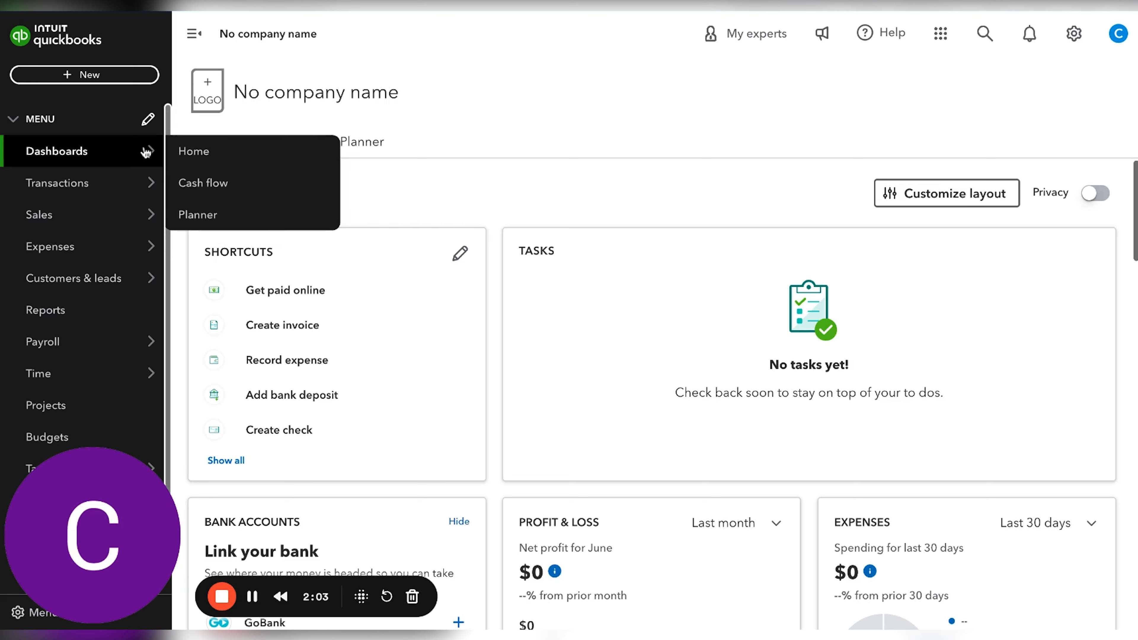
{"action": "scroll", "coordinate": [117, 157], "scroll_direction": "down", "scroll_amount": 2}
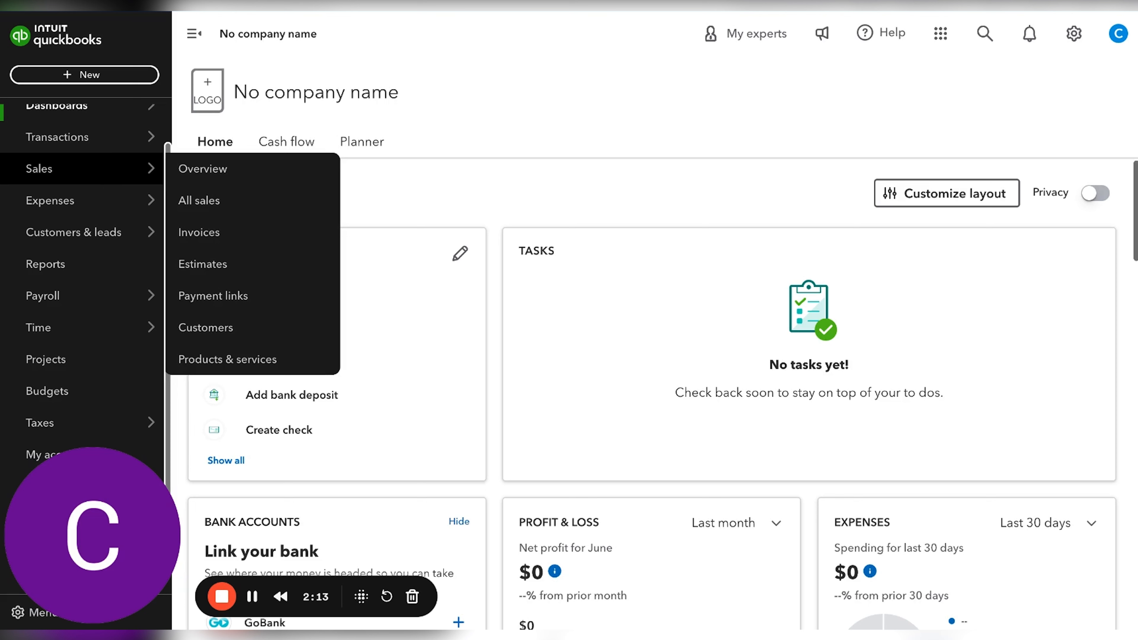
{"action": "mouse_move", "coordinate": [77, 208]}
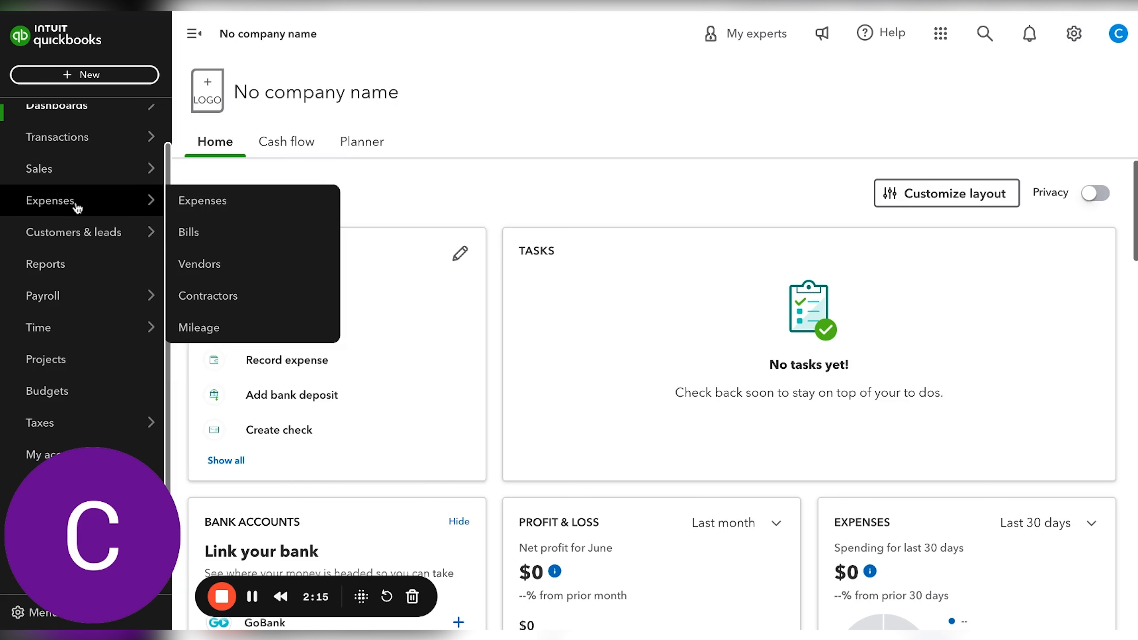
{"action": "mouse_move", "coordinate": [54, 244]}
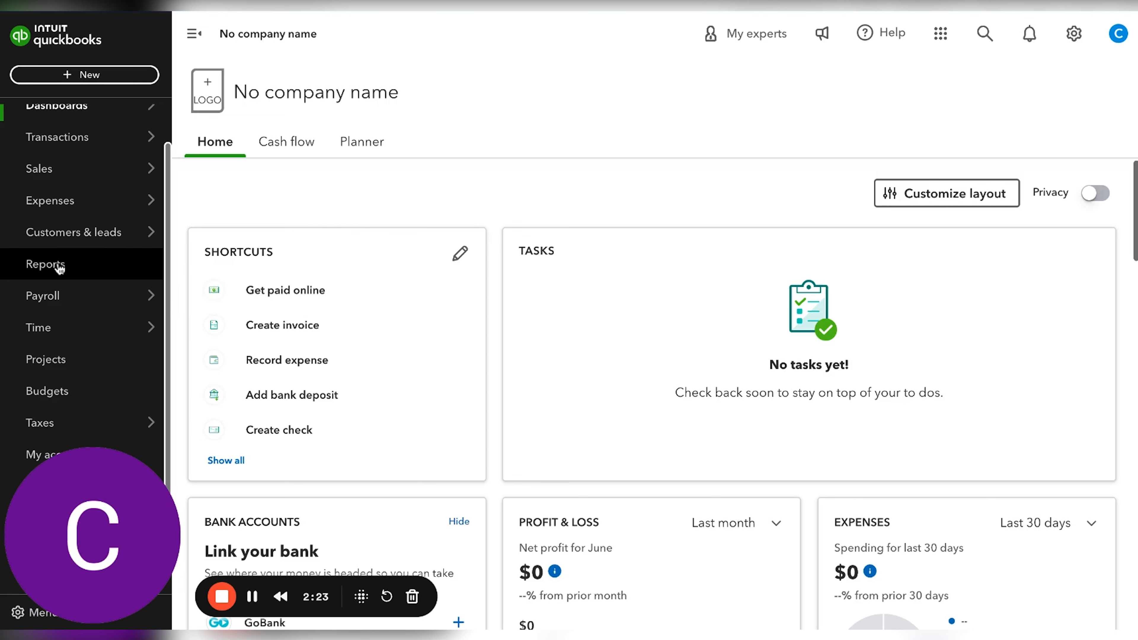
{"action": "scroll", "coordinate": [70, 269], "scroll_direction": "down", "scroll_amount": 1}
{"action": "scroll", "coordinate": [69, 269], "scroll_direction": "down", "scroll_amount": 3}
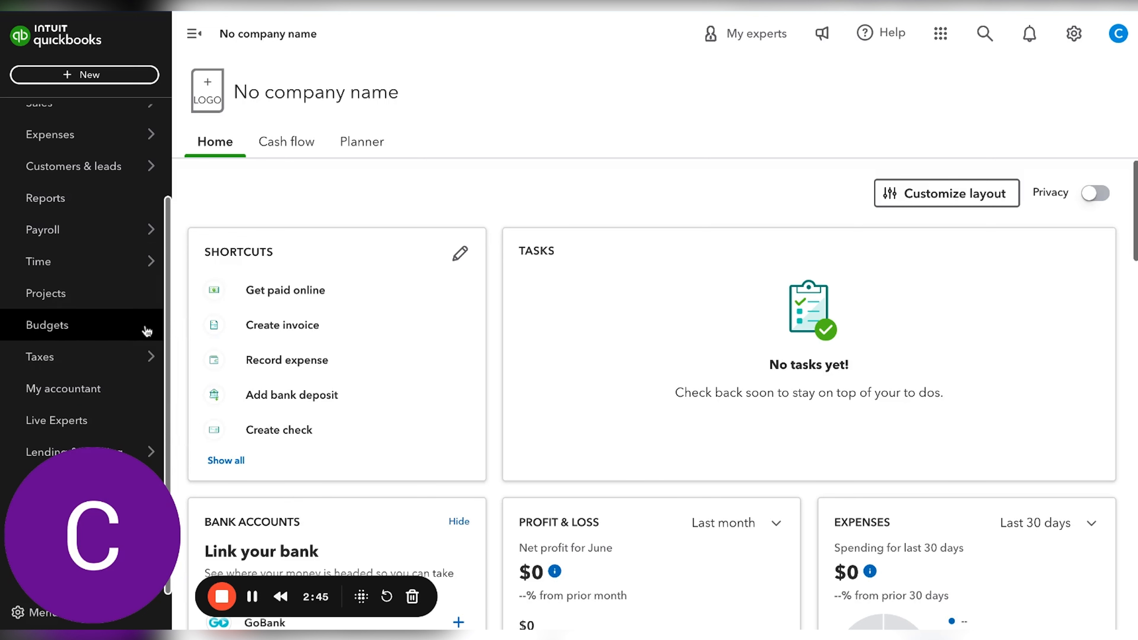
{"action": "scroll", "coordinate": [122, 213], "scroll_direction": "up", "scroll_amount": 3}
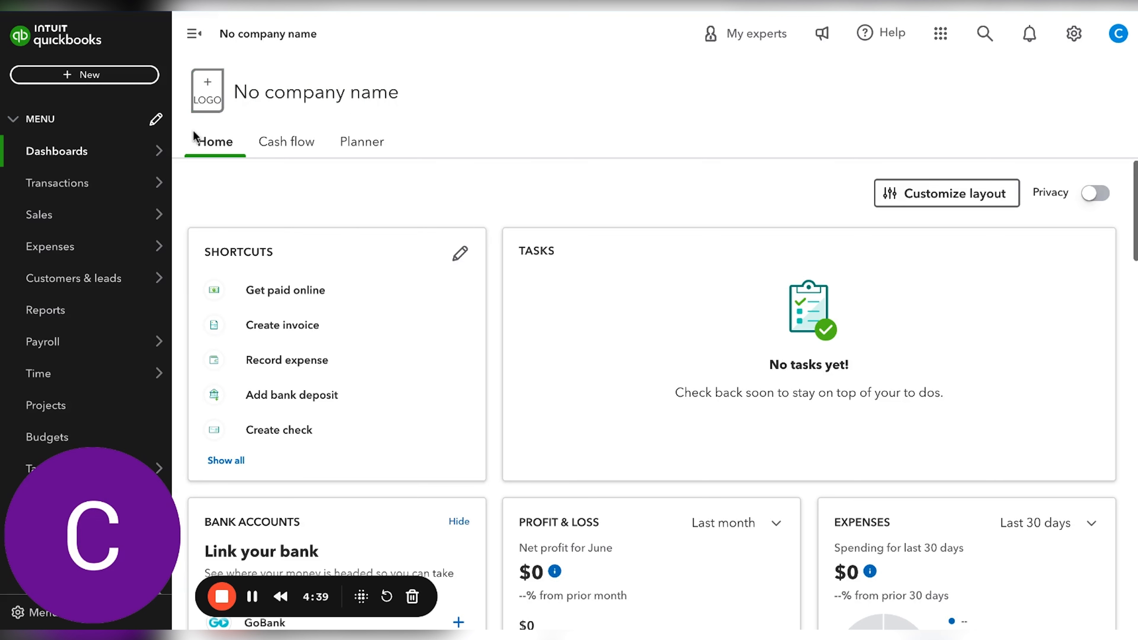
{"action": "mouse_move", "coordinate": [72, 221]}
{"action": "mouse_move", "coordinate": [69, 269]}
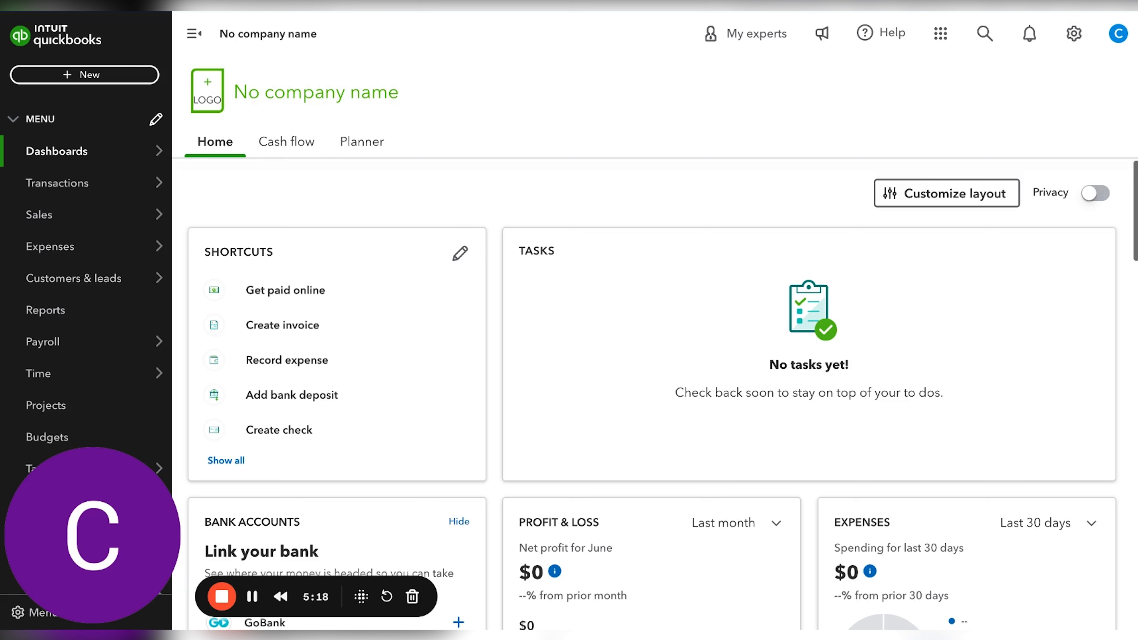
Step: Upload the Merchant Maverick logo as the company logo in Account and Settings and save it
{"action": "left_click", "coordinate": [1073, 45]}
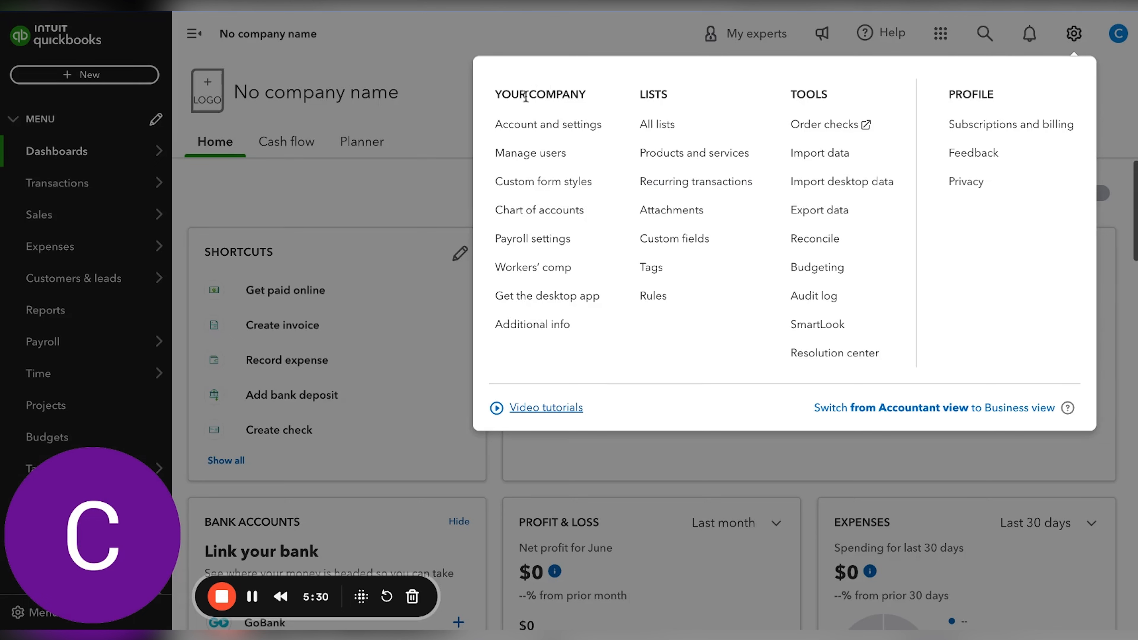
{"action": "left_click", "coordinate": [555, 131]}
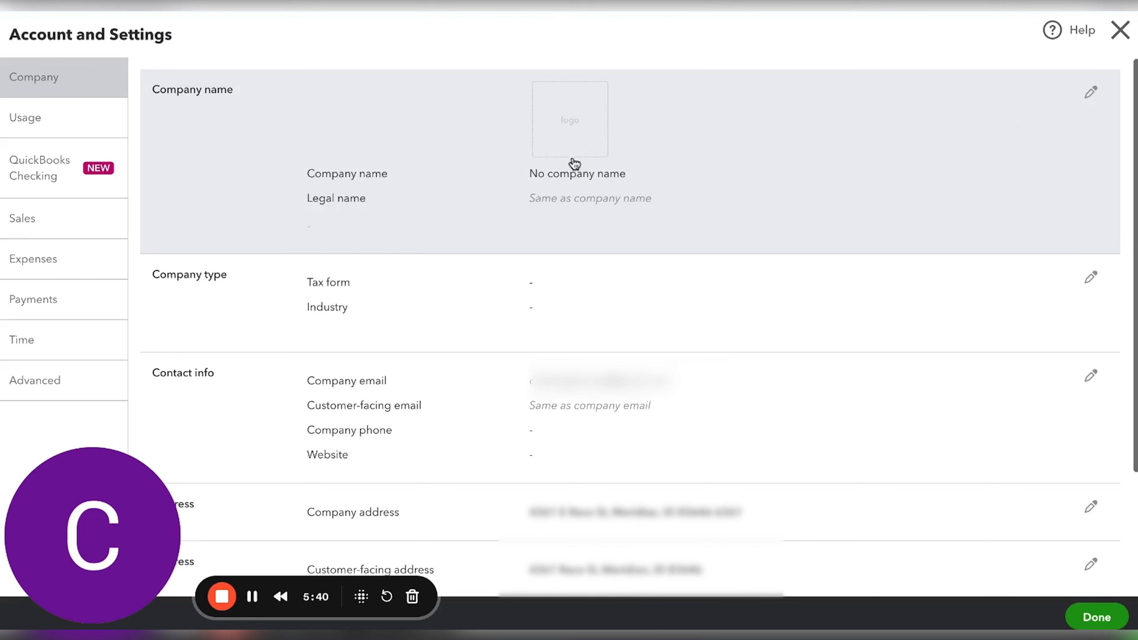
{"action": "left_click", "coordinate": [578, 165]}
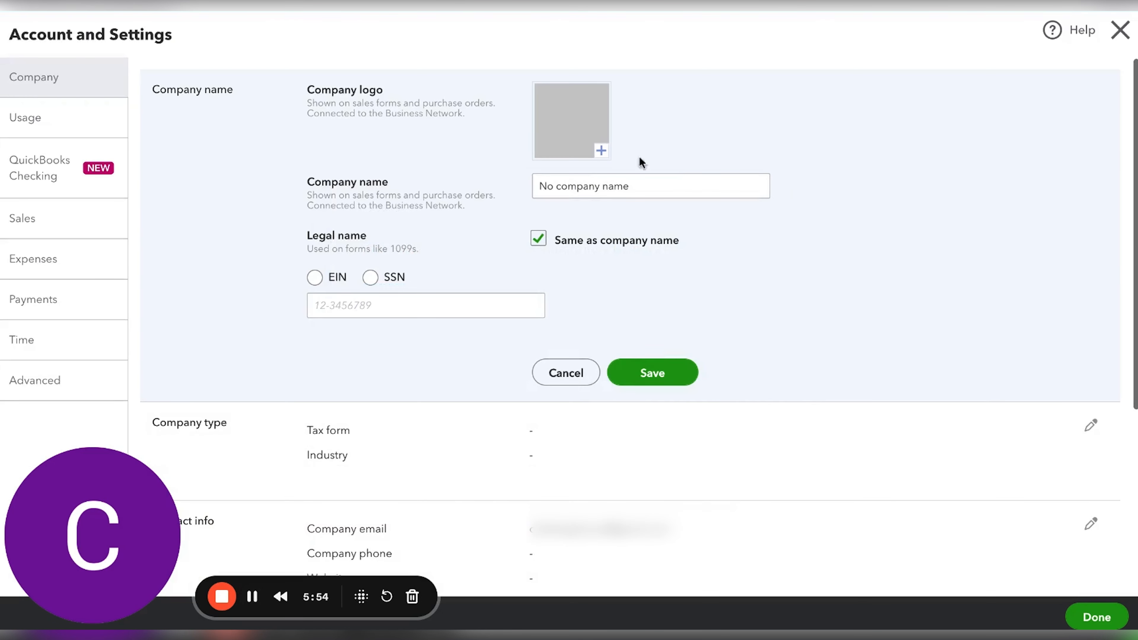
{"action": "left_click", "coordinate": [601, 151]}
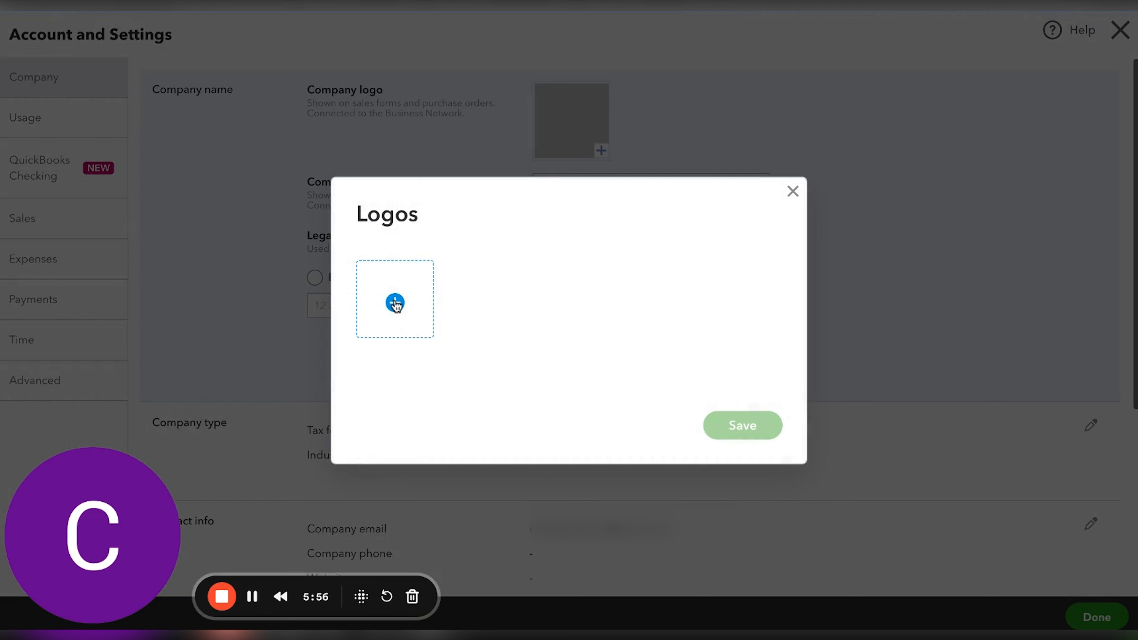
{"action": "left_click", "coordinate": [912, 512]}
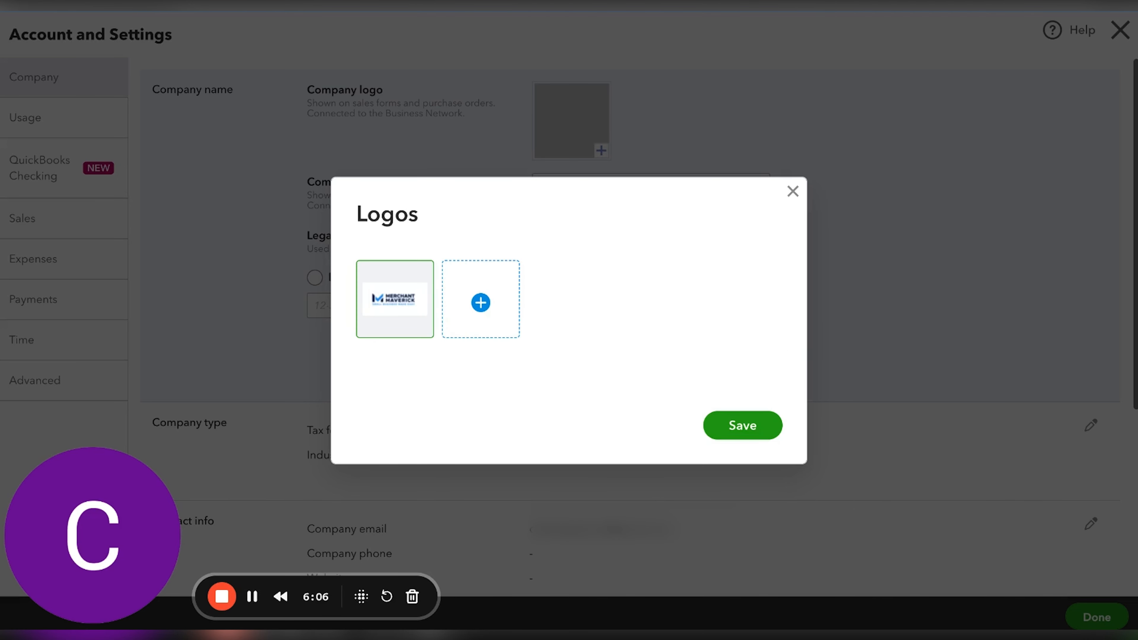
{"action": "left_click", "coordinate": [755, 435]}
Step: Set the company name to Merchant Maverick and save the company name section
{"action": "left_click", "coordinate": [622, 184]}
{"action": "type", "text": "Merchant Mae"}
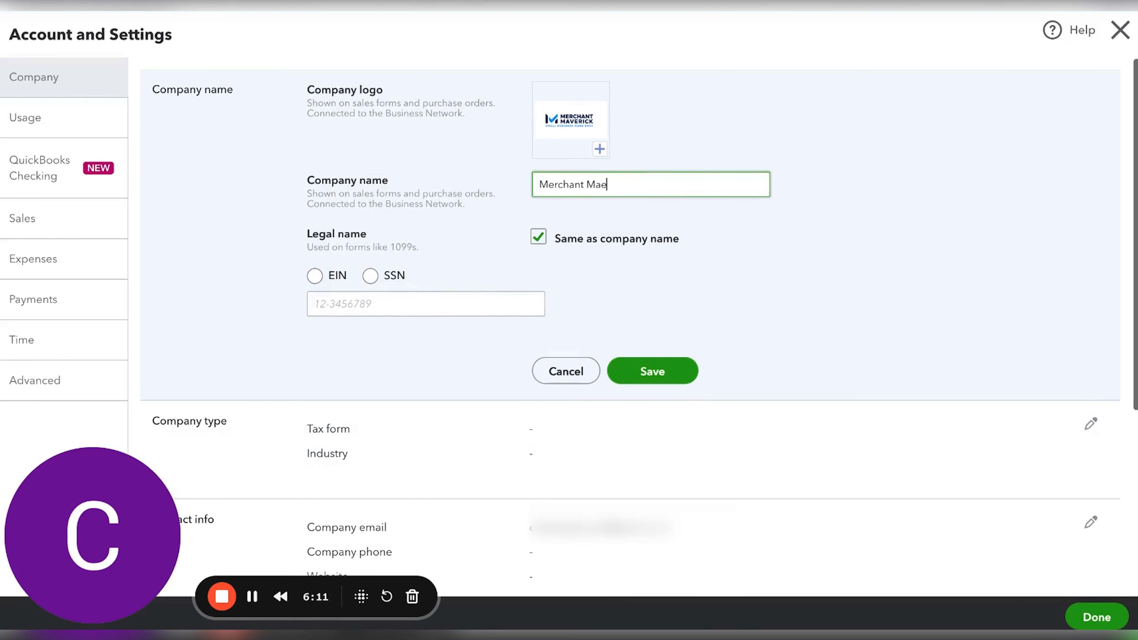
{"action": "key", "text": "BackSpace"}
{"action": "type", "text": "verick"}
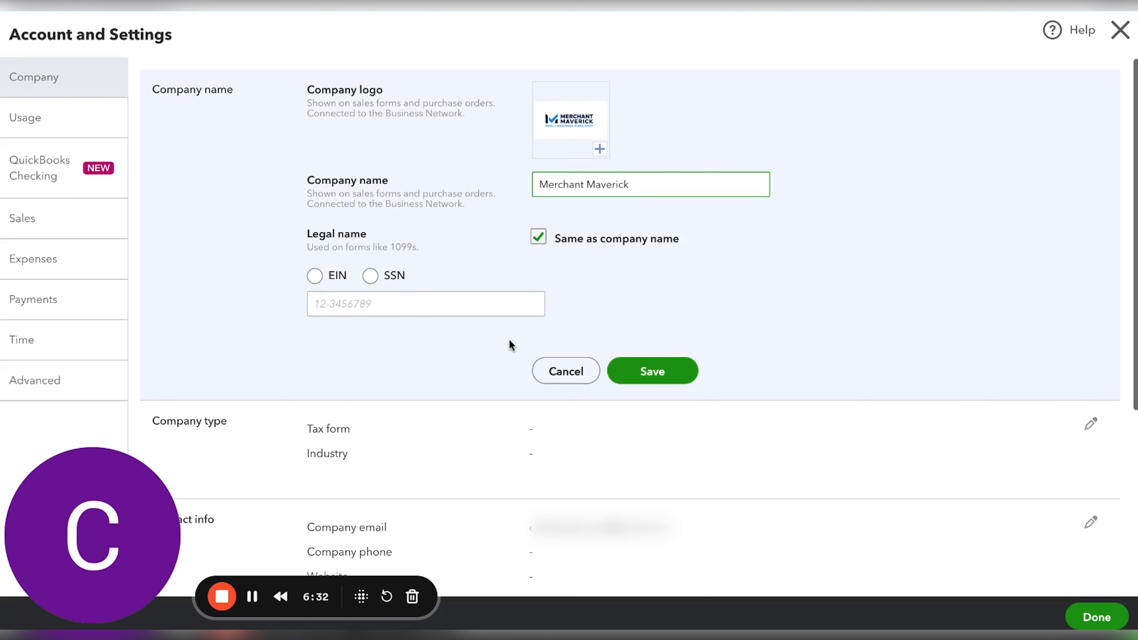
{"action": "scroll", "coordinate": [508, 341], "scroll_direction": "down", "scroll_amount": 2}
{"action": "left_click", "coordinate": [652, 304]}
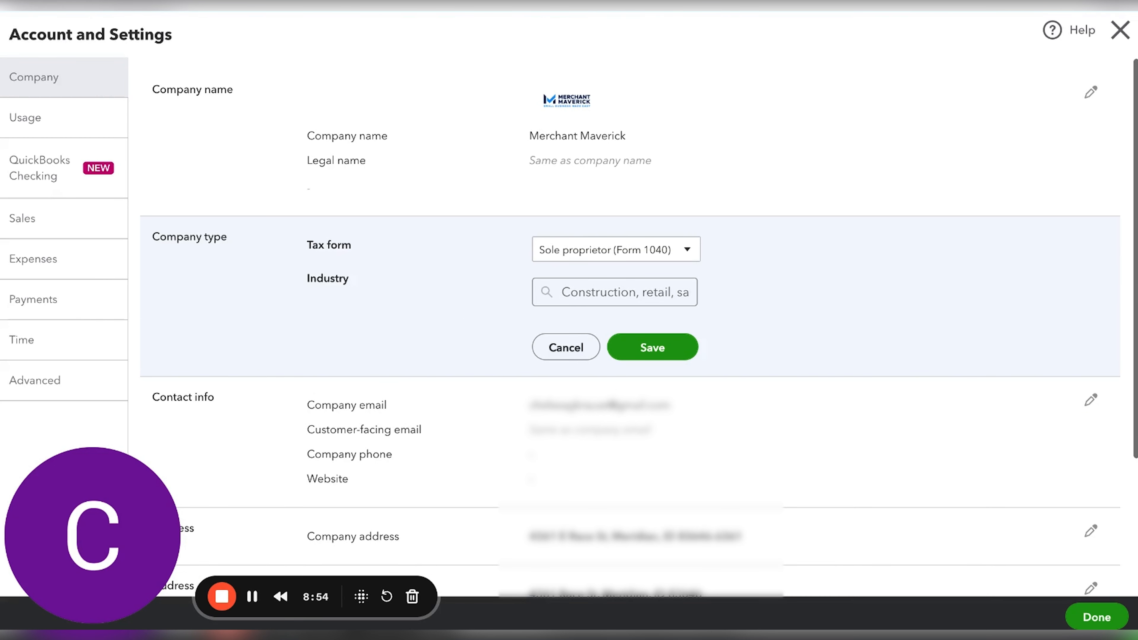
Step: Review the tax form options under Company type and choose Sole proprietor (Form 1040)
{"action": "left_click", "coordinate": [685, 255]}
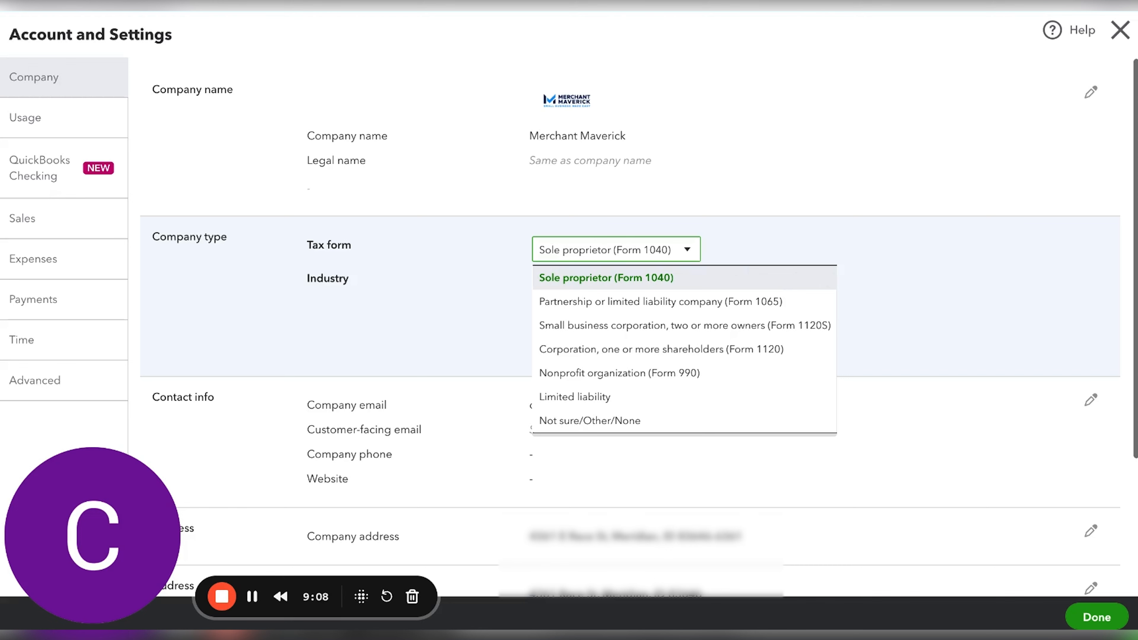
{"action": "left_click", "coordinate": [783, 252]}
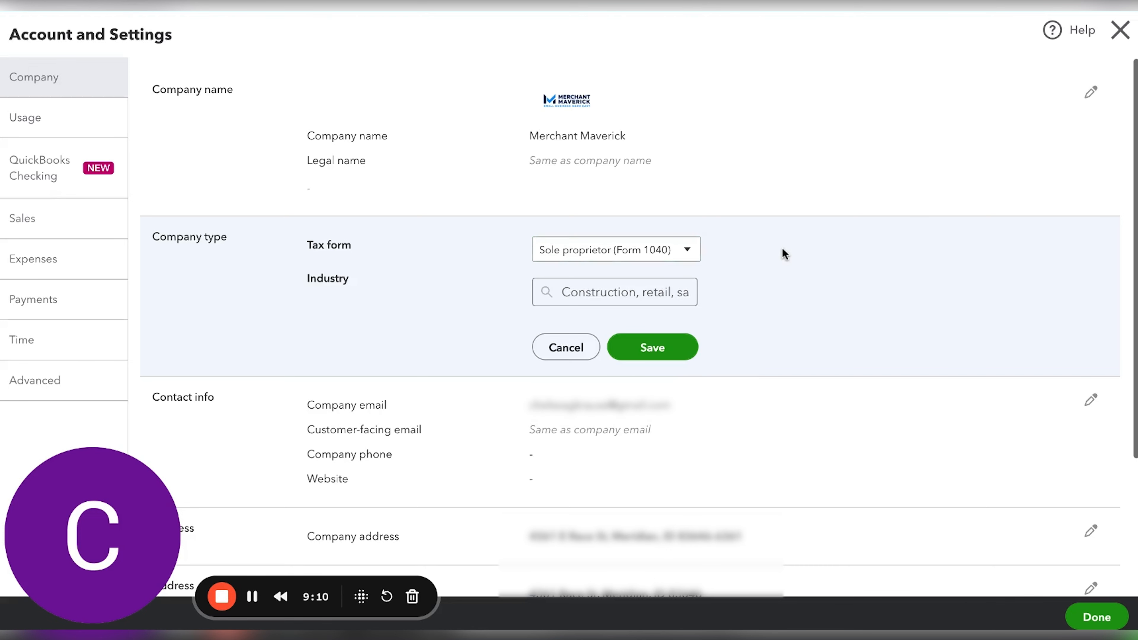
{"action": "left_click", "coordinate": [693, 253]}
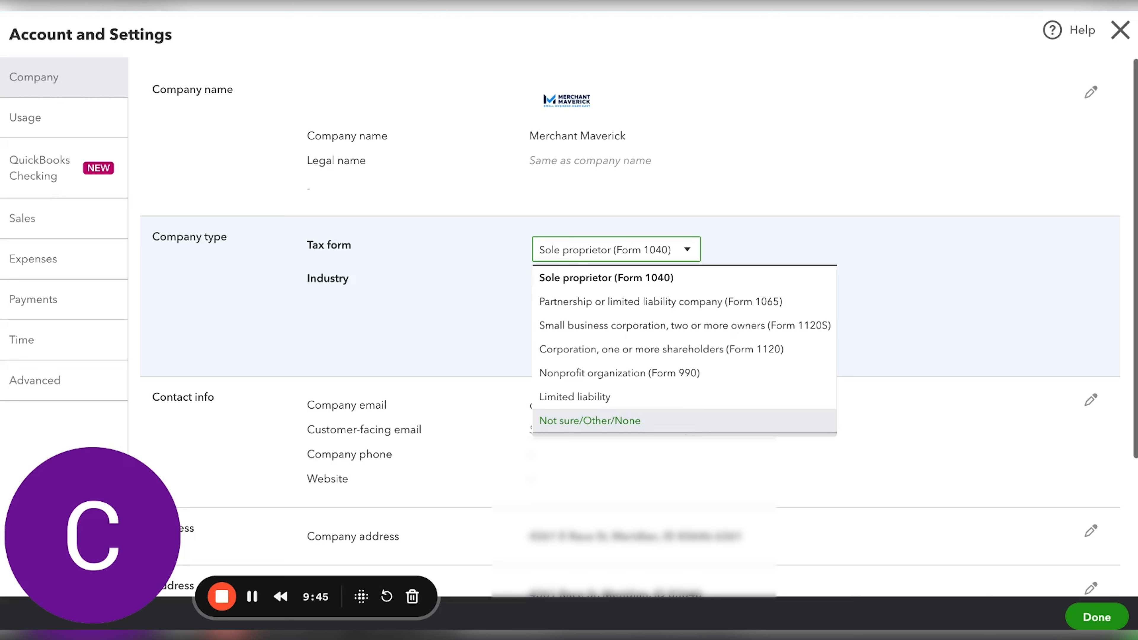
{"action": "left_click", "coordinate": [619, 278]}
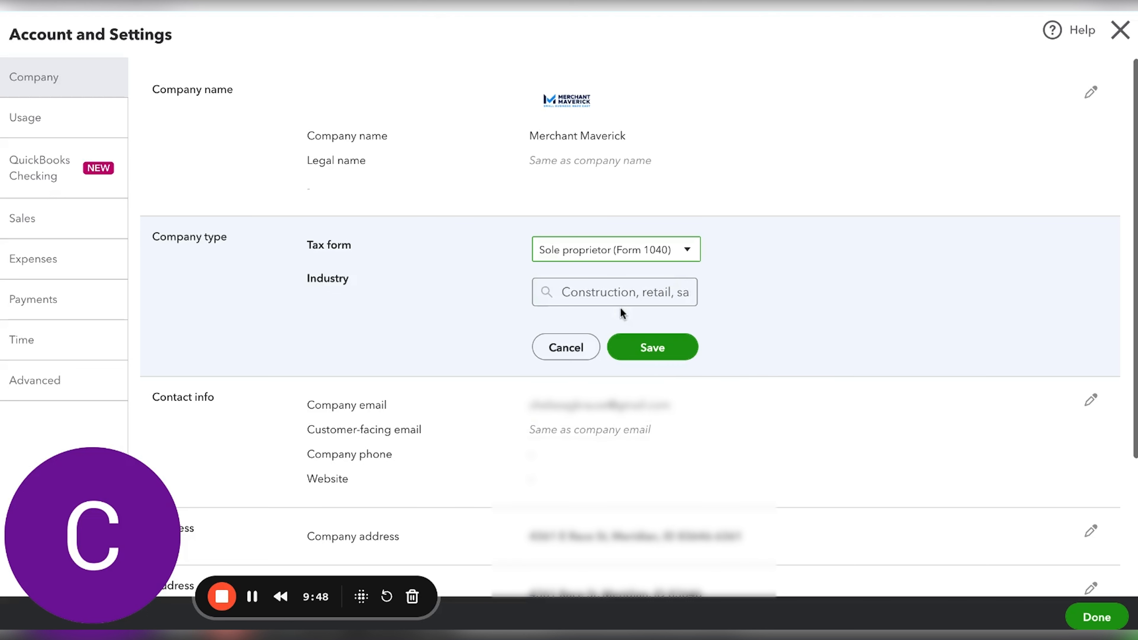
Step: Set the industry to the custom entry "publishing" and save the company type
{"action": "left_click", "coordinate": [605, 298]}
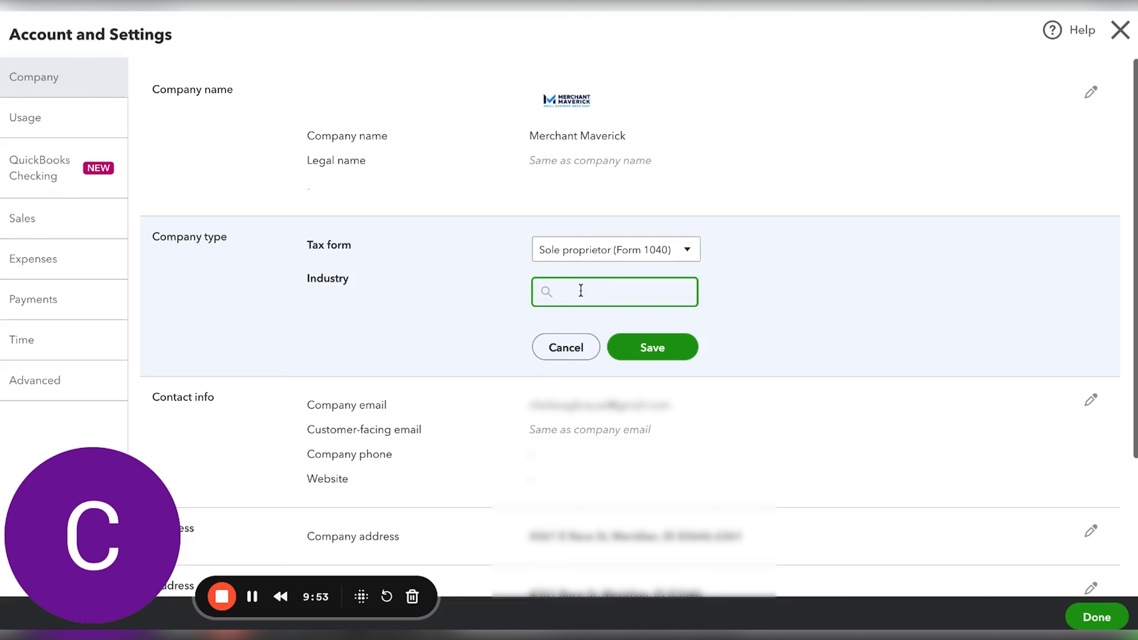
{"action": "type", "text": "publishing"}
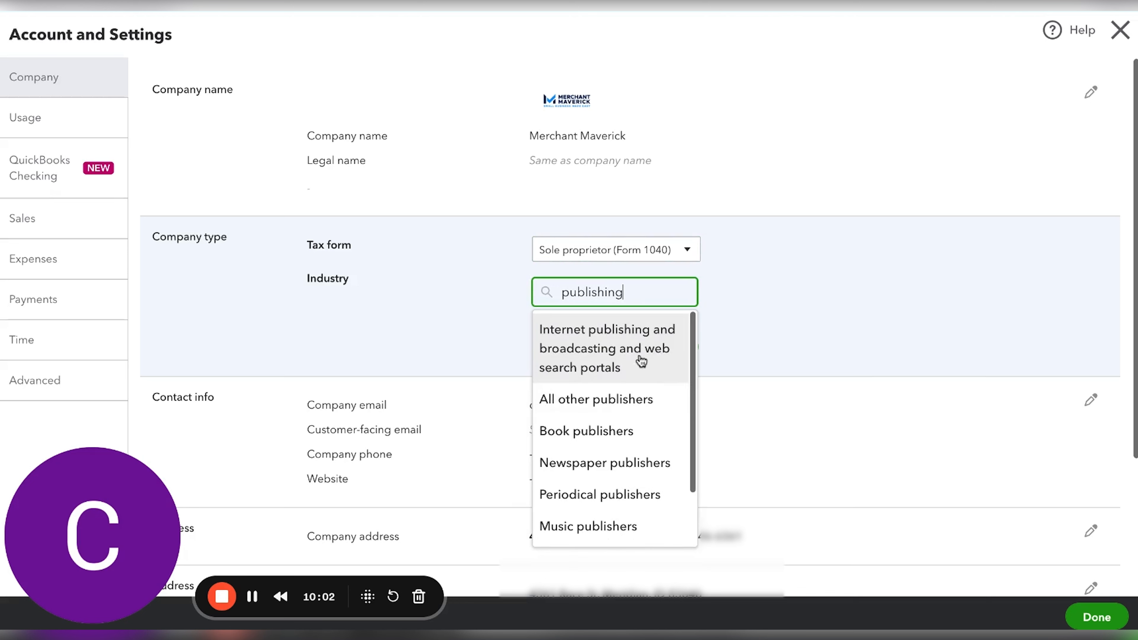
{"action": "scroll", "coordinate": [617, 380], "scroll_direction": "down", "scroll_amount": 1}
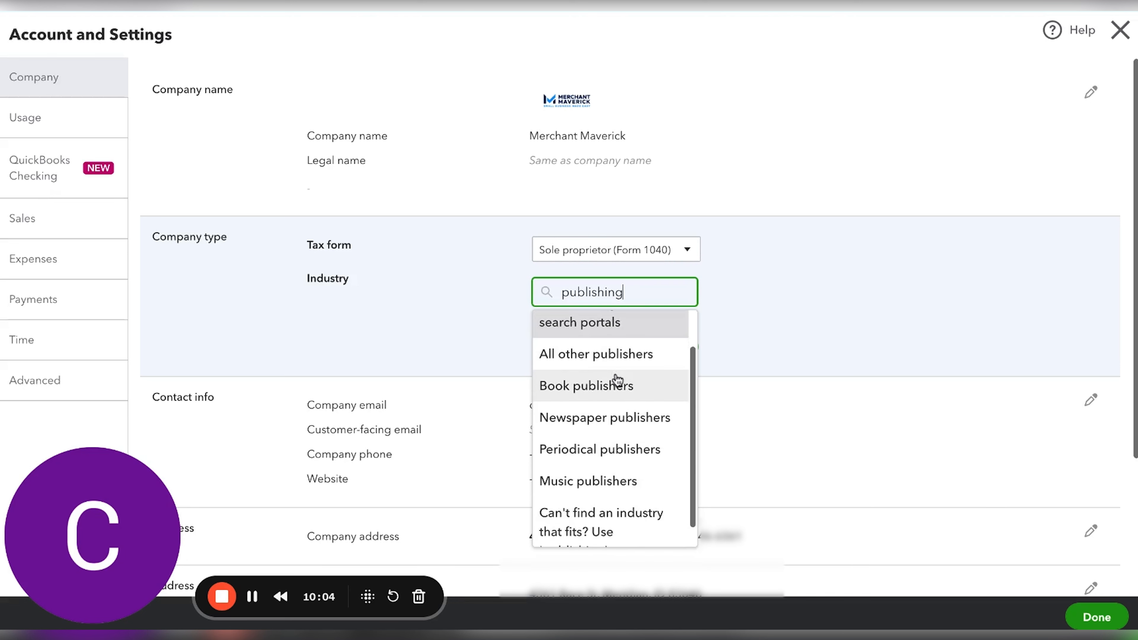
{"action": "scroll", "coordinate": [618, 380], "scroll_direction": "down", "scroll_amount": 1}
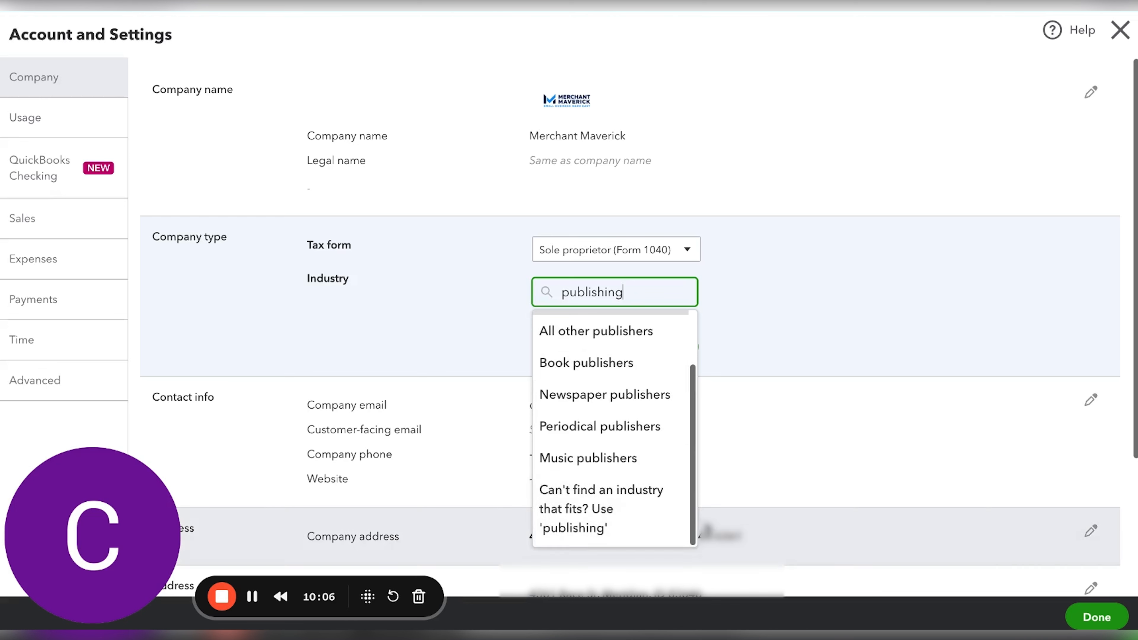
{"action": "left_click", "coordinate": [600, 515]}
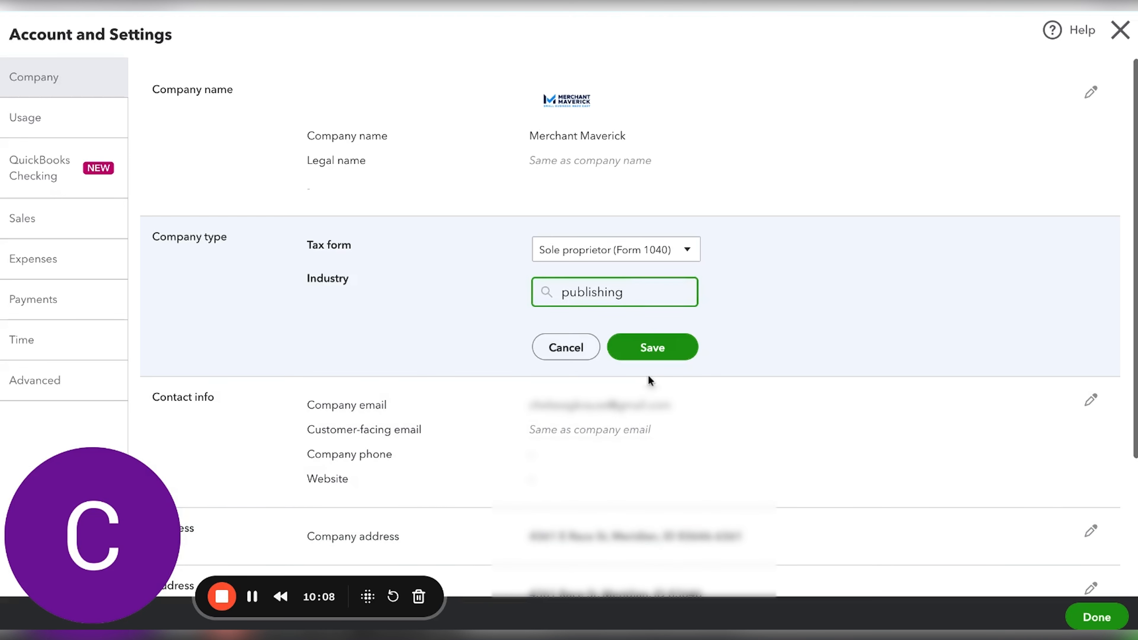
{"action": "left_click", "coordinate": [647, 354]}
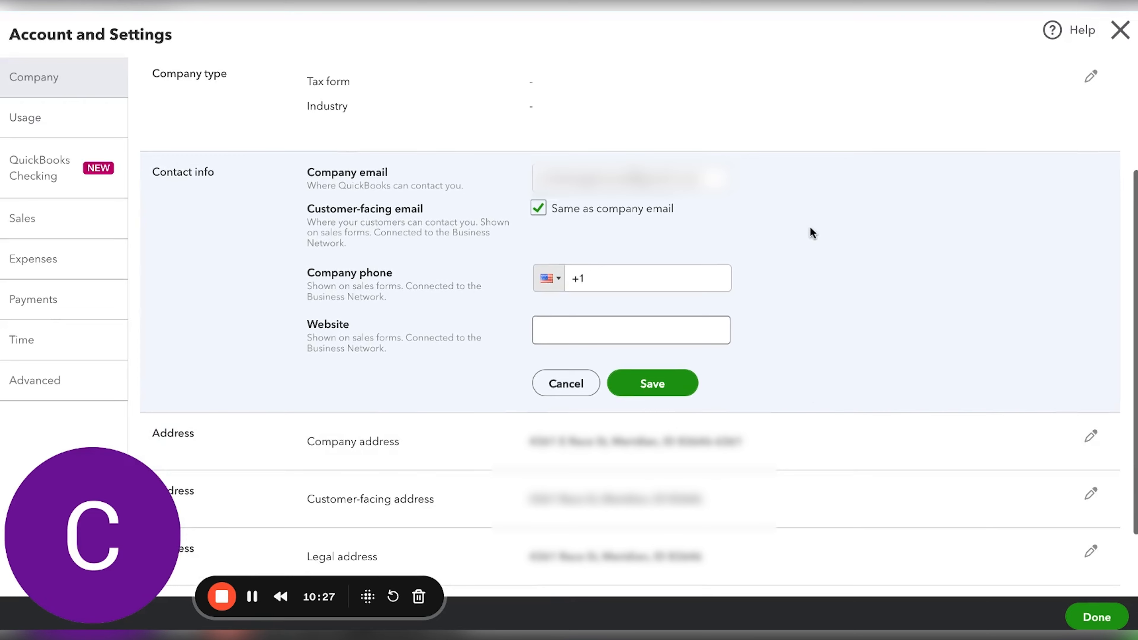
{"action": "scroll", "coordinate": [808, 225], "scroll_direction": "down", "scroll_amount": 2}
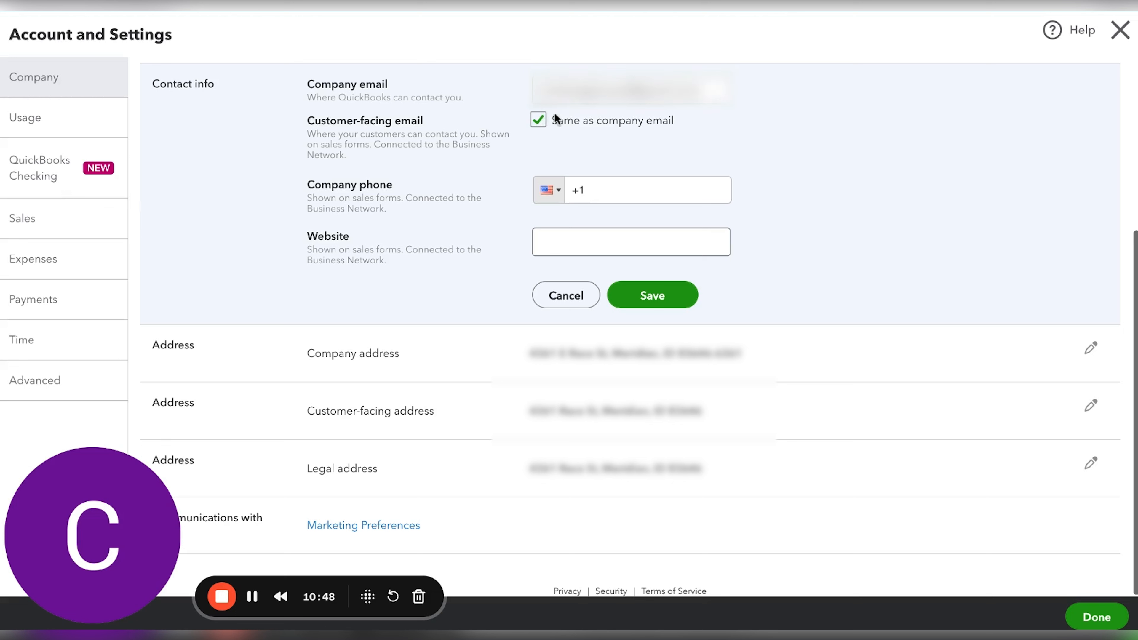
{"action": "left_click", "coordinate": [537, 120]}
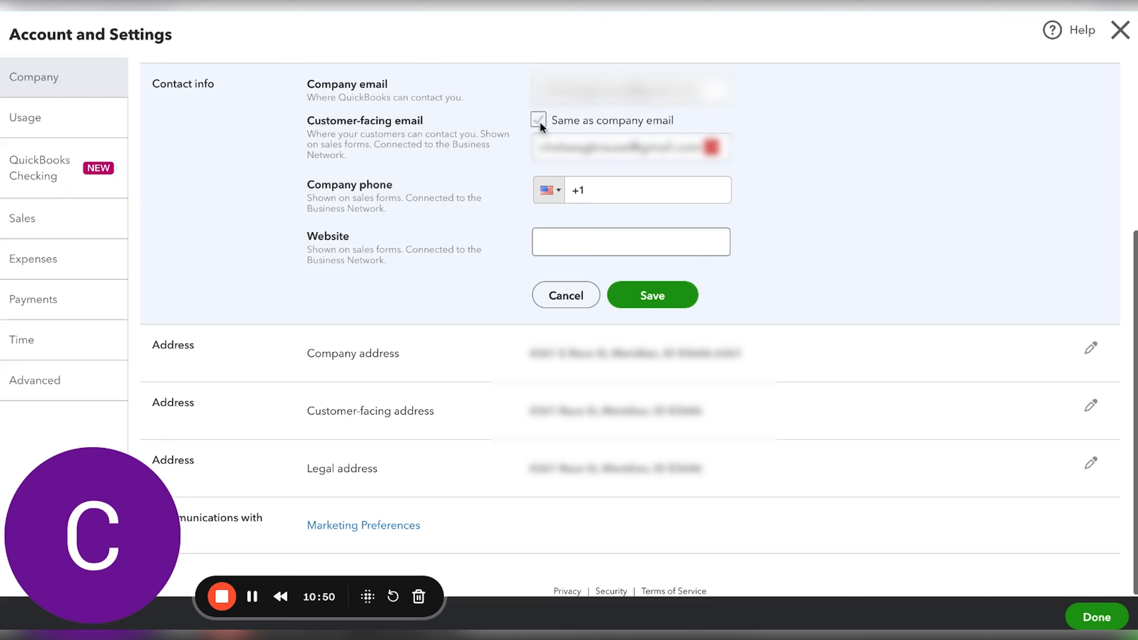
{"action": "left_click", "coordinate": [537, 120]}
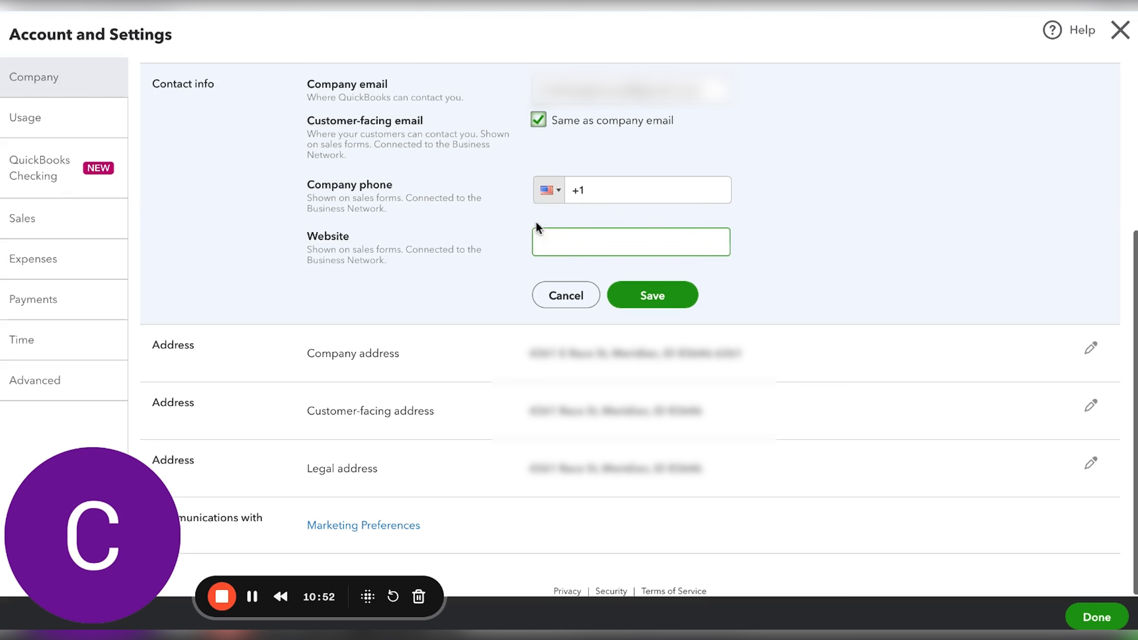
{"action": "left_click", "coordinate": [626, 239]}
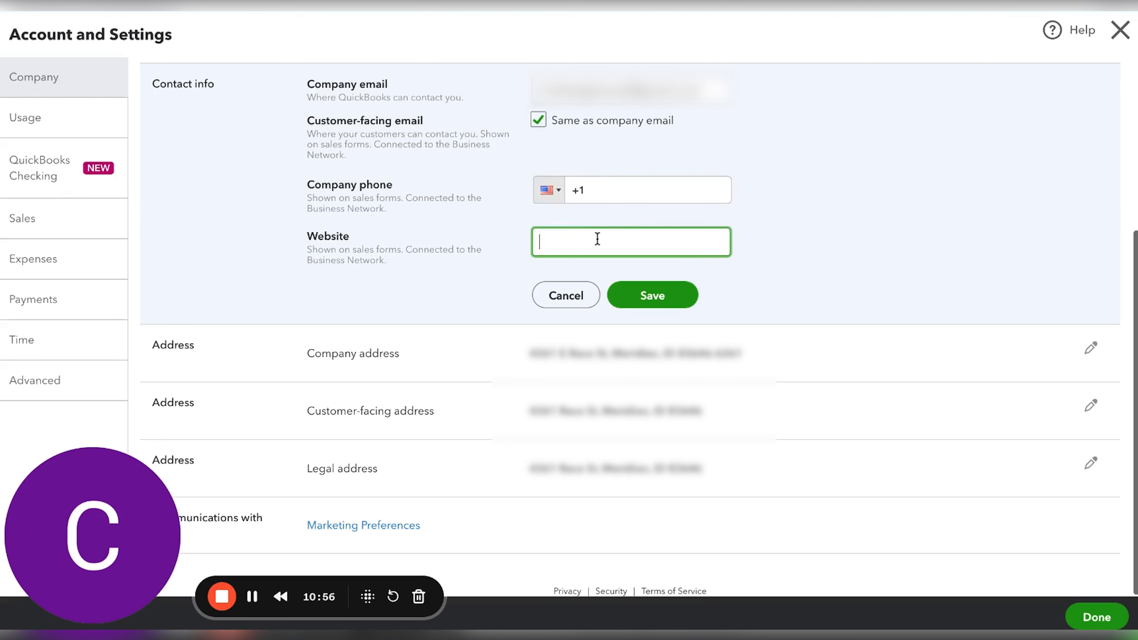
{"action": "type", "text": "www"}
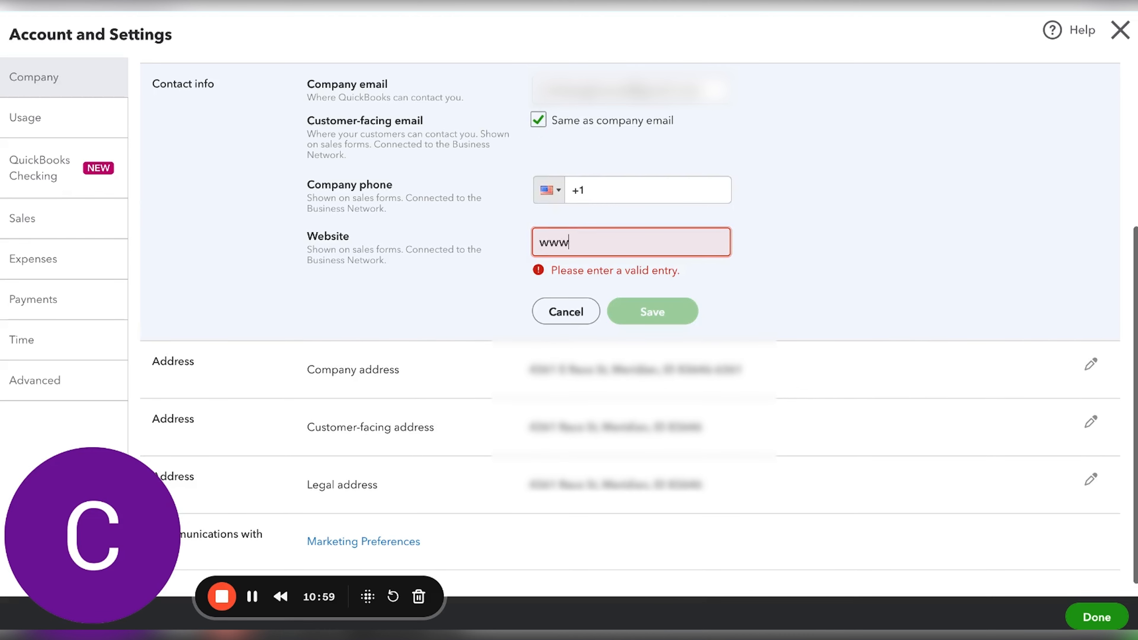
{"action": "type", "text": ".merchantmaverick.com"}
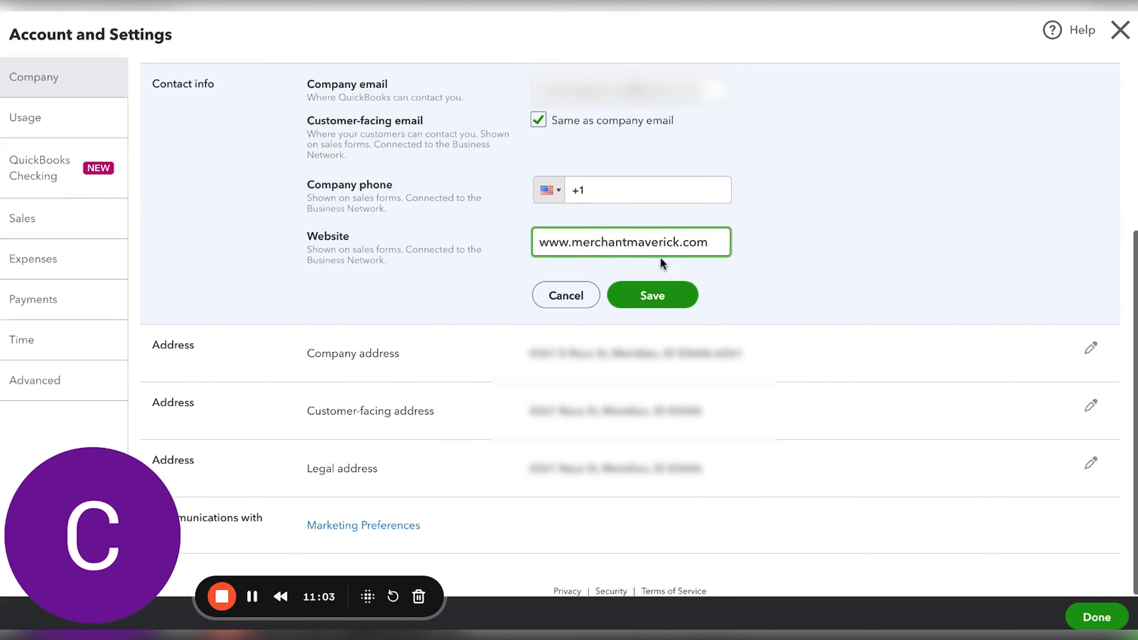
{"action": "left_click", "coordinate": [660, 296]}
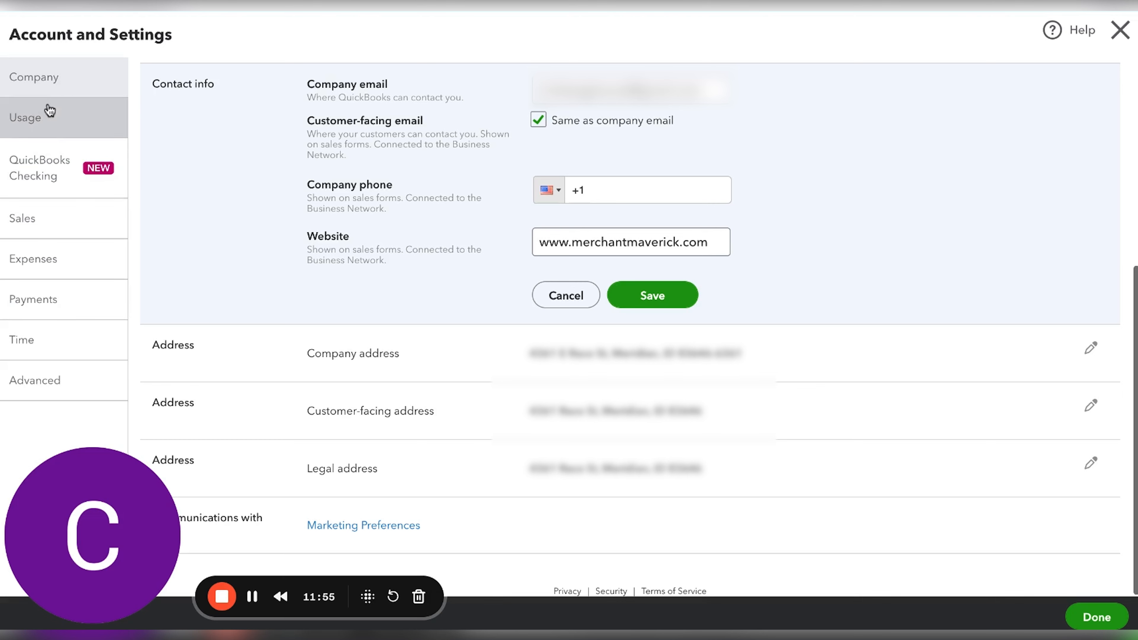
Step: Switch to the Usage section without saving the contact info and review the plan's usage limits
{"action": "left_click", "coordinate": [49, 127]}
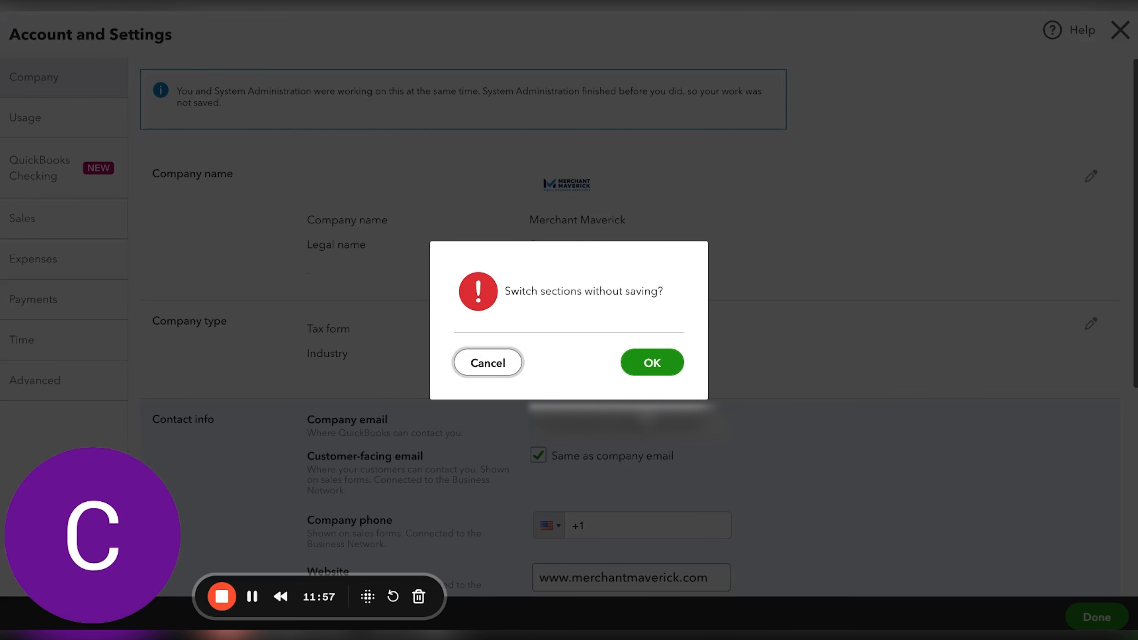
{"action": "left_click", "coordinate": [652, 372]}
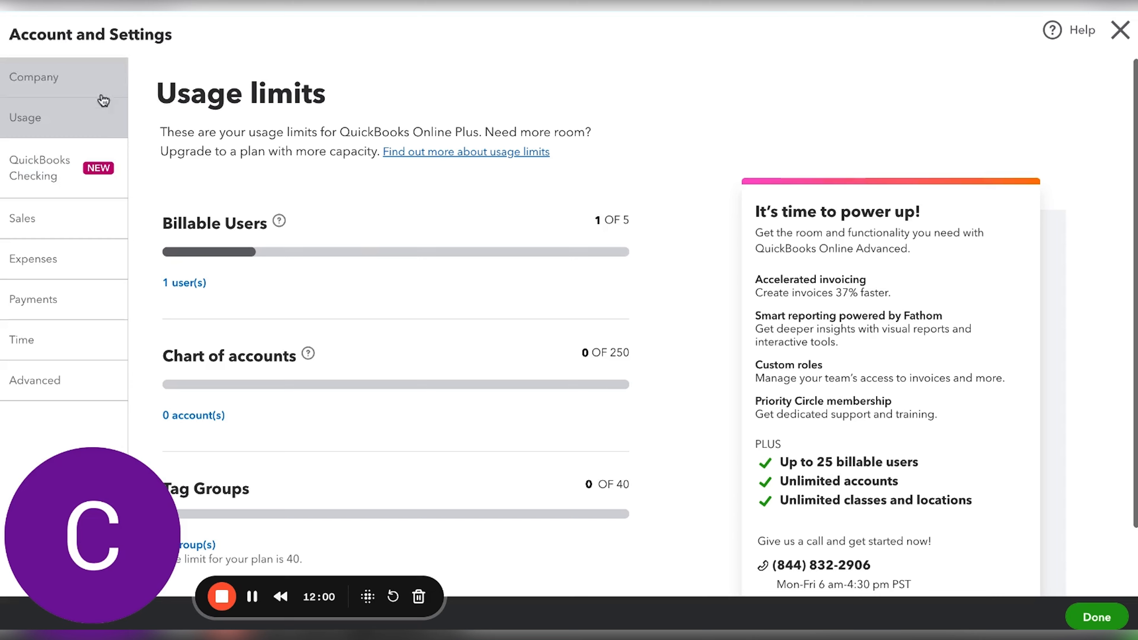
{"action": "scroll", "coordinate": [386, 204], "scroll_direction": "down", "scroll_amount": 2}
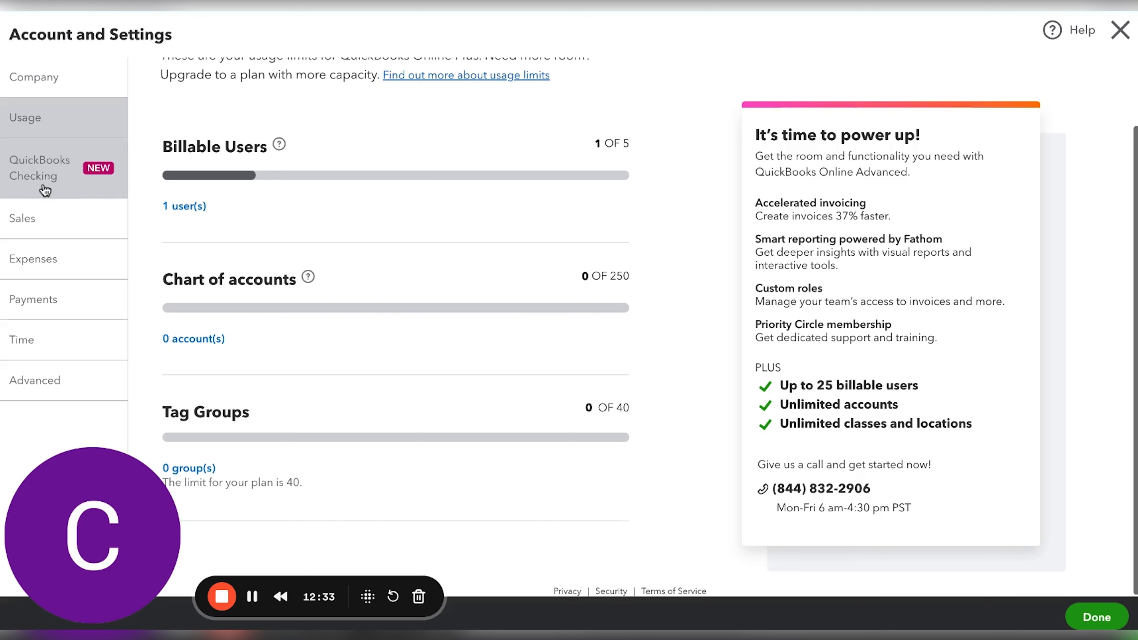
Step: Open the Sales form content settings for editing and review the preferred invoice terms and delivery method options
{"action": "left_click", "coordinate": [66, 240]}
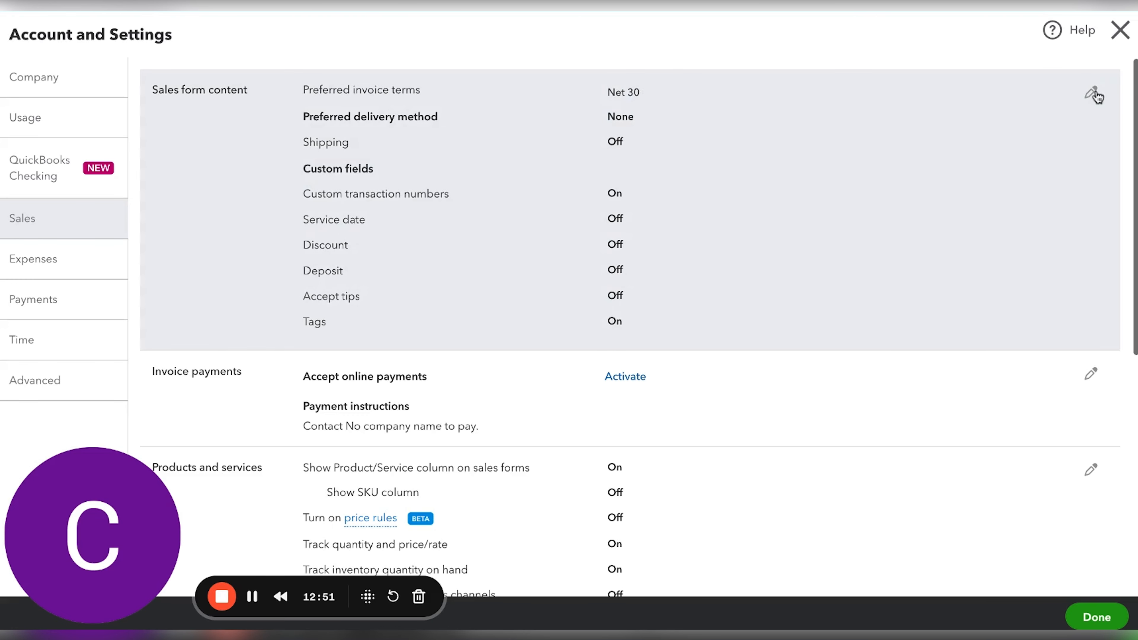
{"action": "left_click", "coordinate": [1096, 95]}
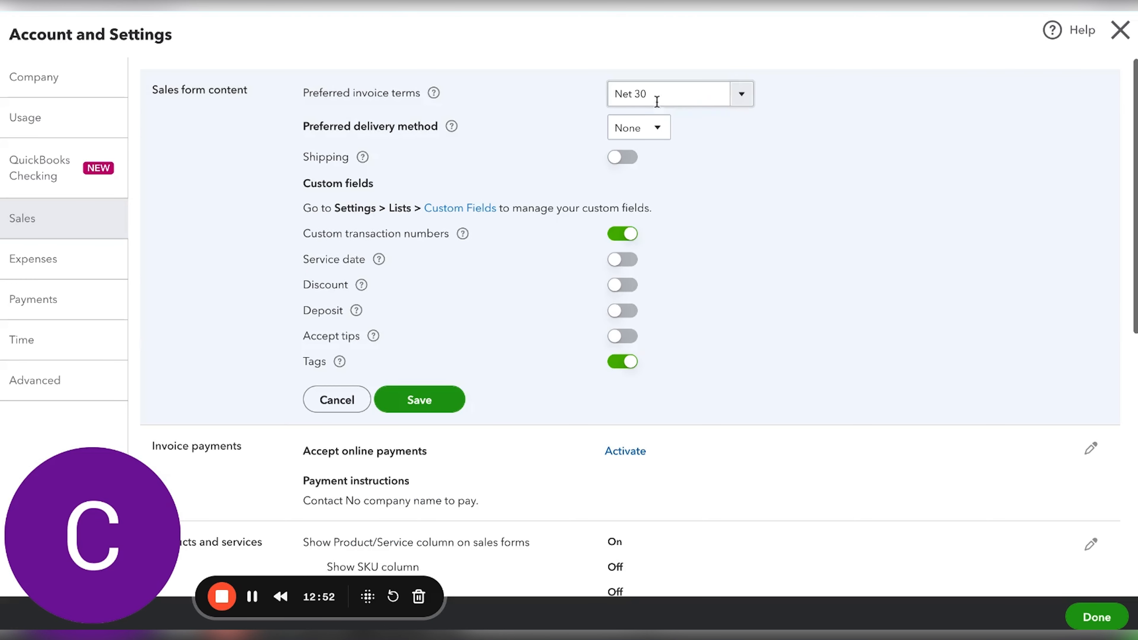
{"action": "left_click", "coordinate": [744, 99]}
{"action": "left_click", "coordinate": [742, 96]}
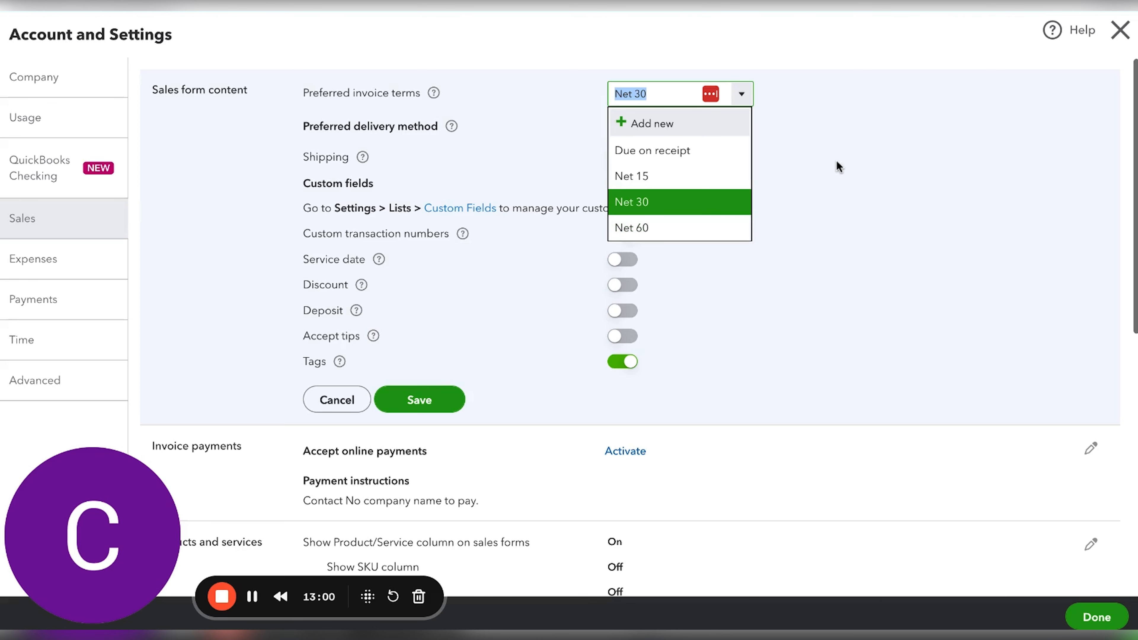
{"action": "left_click", "coordinate": [800, 129]}
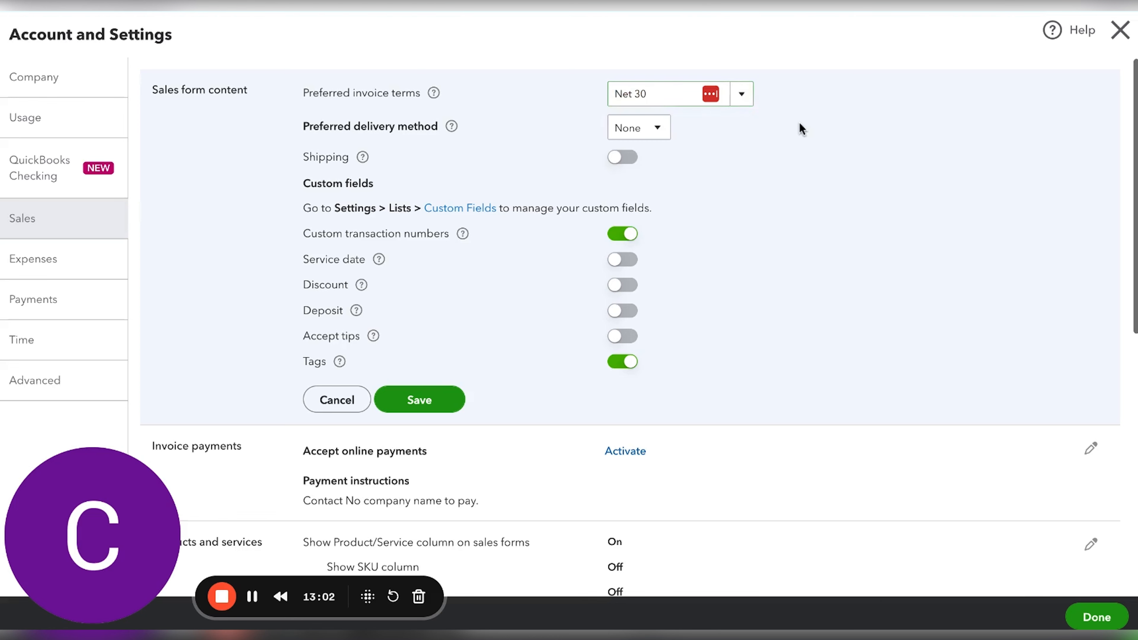
{"action": "scroll", "coordinate": [726, 150], "scroll_direction": "down", "scroll_amount": 1}
{"action": "left_click", "coordinate": [658, 116]}
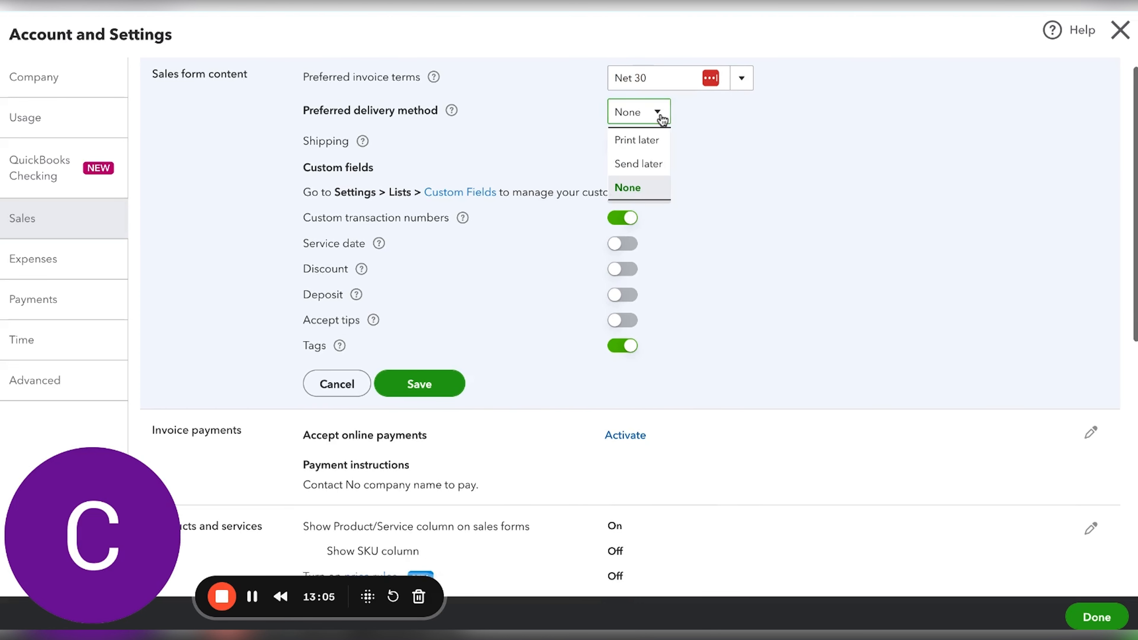
{"action": "left_click", "coordinate": [687, 112]}
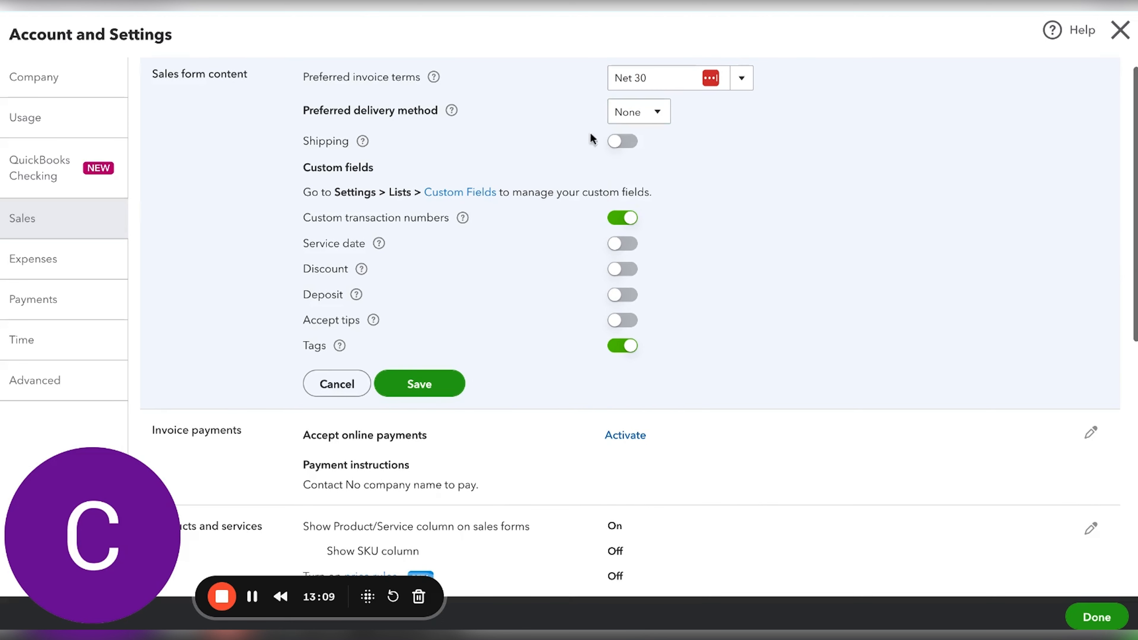
Step: Turn on Shipping in the Sales form content settings and look over the custom field options
{"action": "left_click", "coordinate": [622, 144]}
{"action": "scroll", "coordinate": [538, 215], "scroll_direction": "down", "scroll_amount": 1}
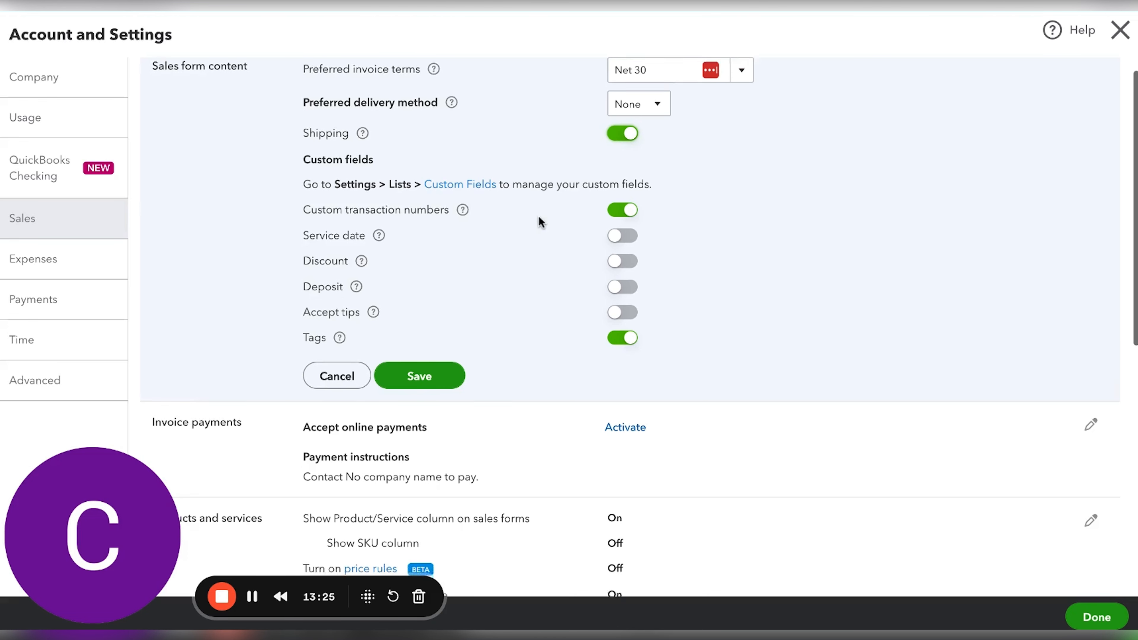
{"action": "scroll", "coordinate": [539, 215], "scroll_direction": "up", "scroll_amount": 1}
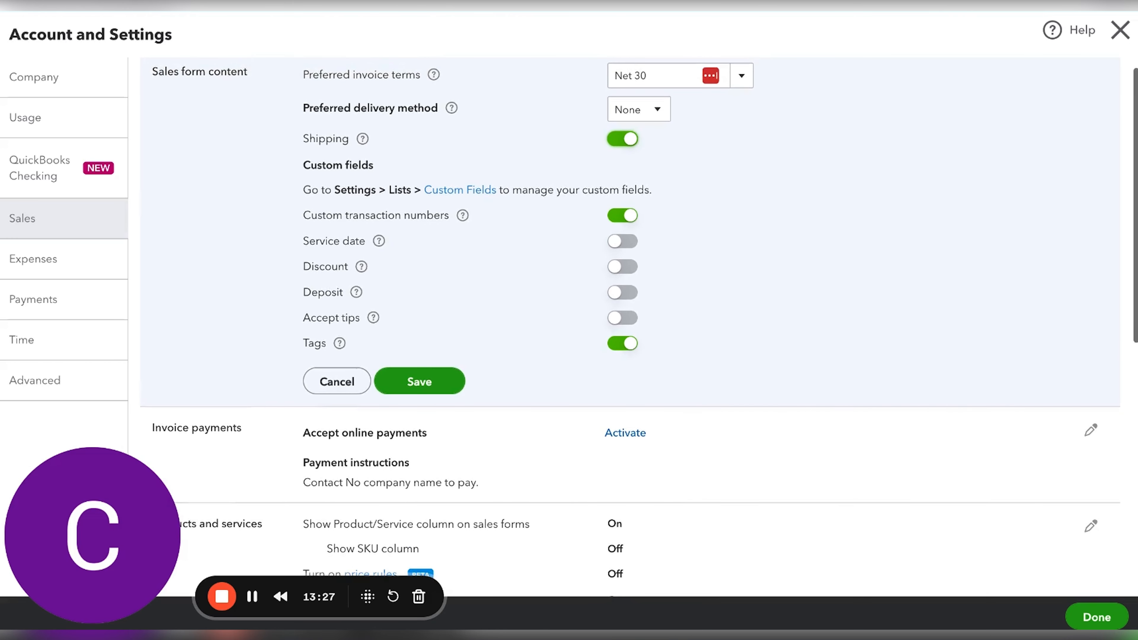
{"action": "scroll", "coordinate": [538, 215], "scroll_direction": "up", "scroll_amount": 1}
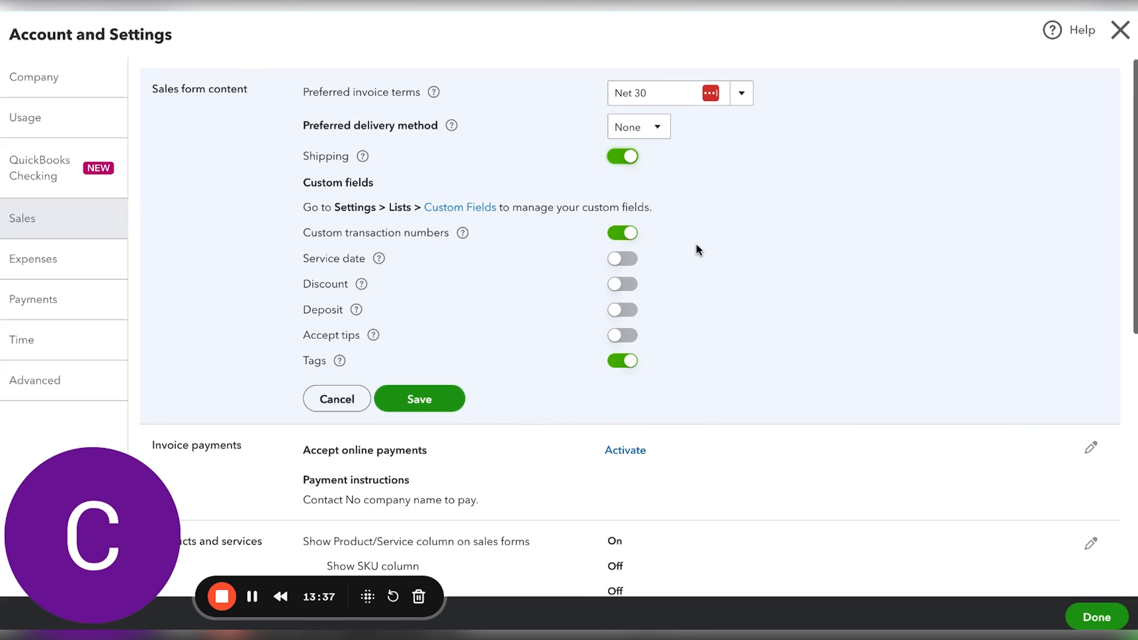
{"action": "scroll", "coordinate": [697, 250], "scroll_direction": "down", "scroll_amount": 1}
{"action": "scroll", "coordinate": [697, 245], "scroll_direction": "up", "scroll_amount": 1}
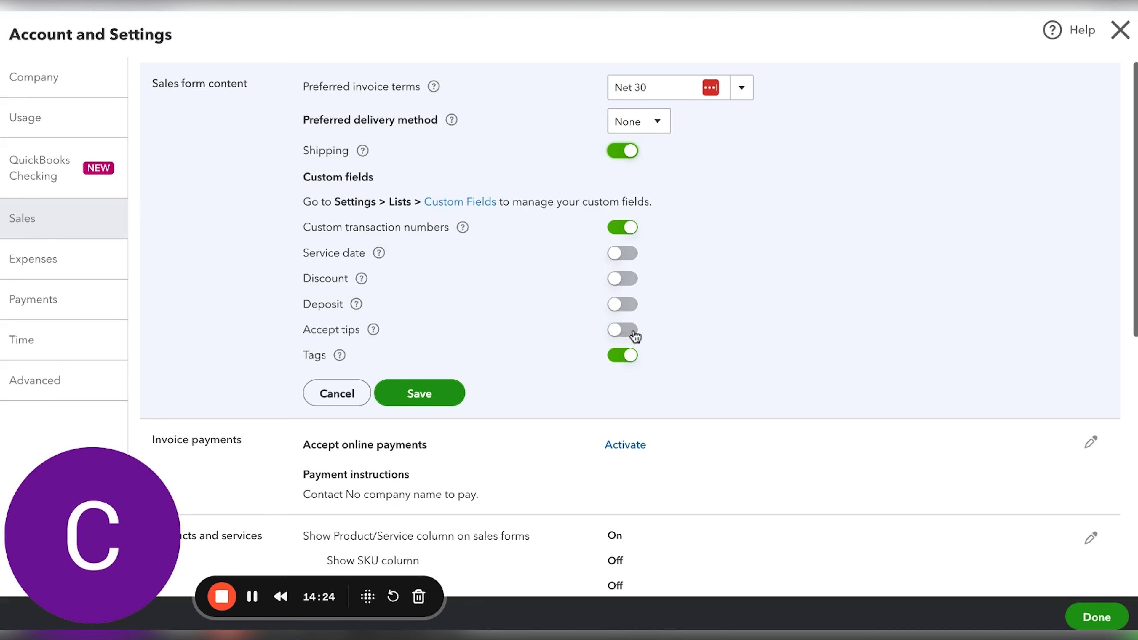
Step: Read the help note for the Tags option in the Sales form content settings and dismiss it
{"action": "scroll", "coordinate": [665, 339], "scroll_direction": "down", "scroll_amount": 1}
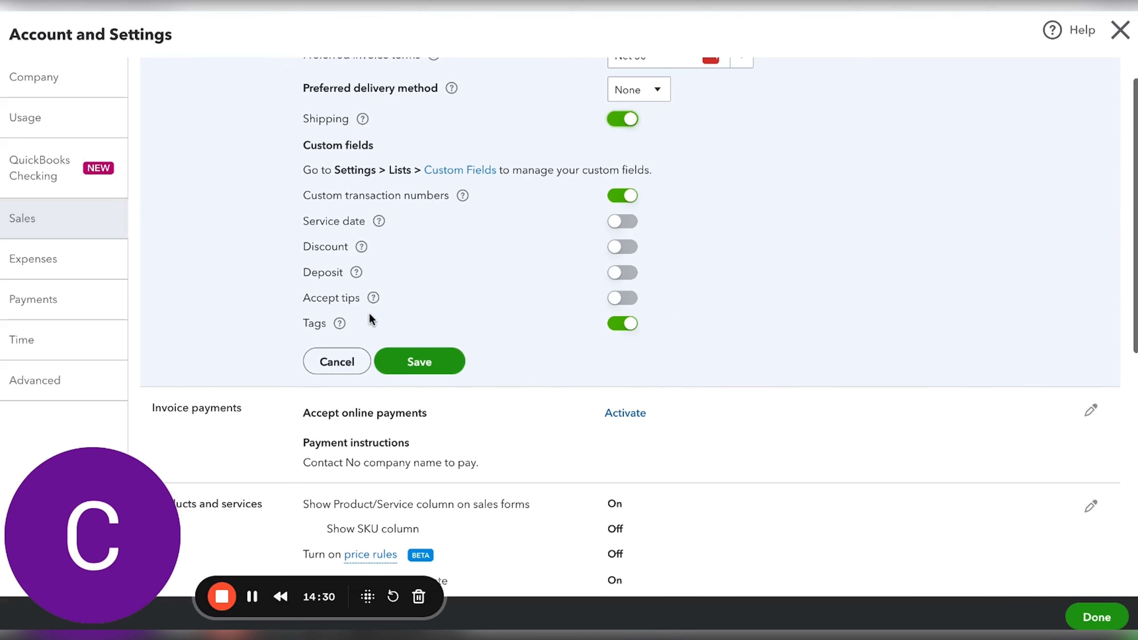
{"action": "left_click", "coordinate": [341, 327]}
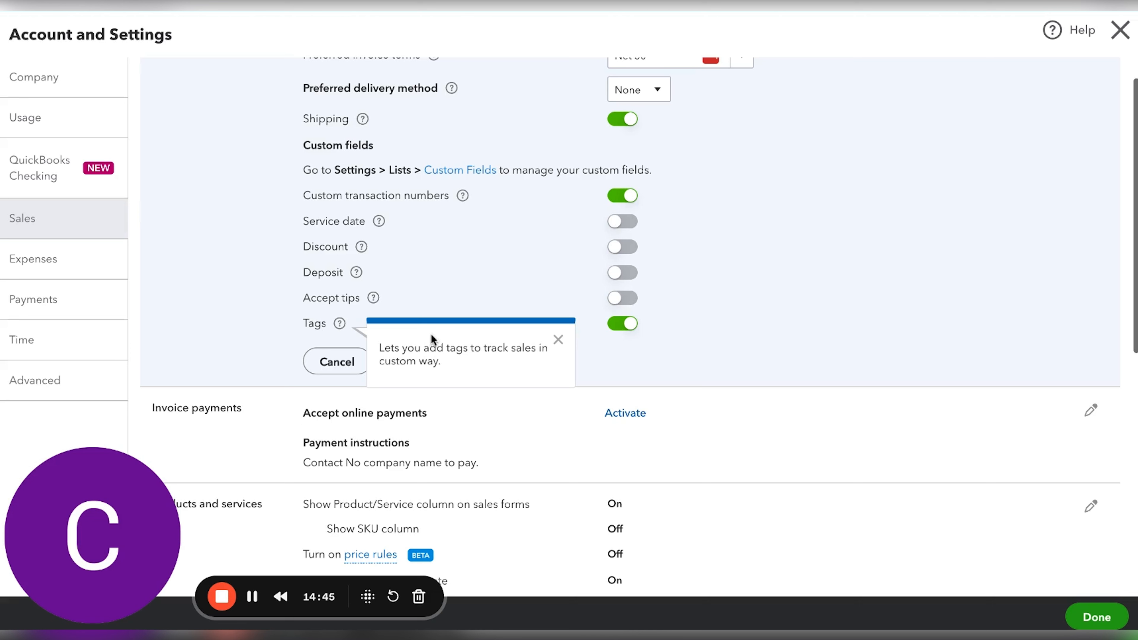
{"action": "left_click", "coordinate": [677, 348]}
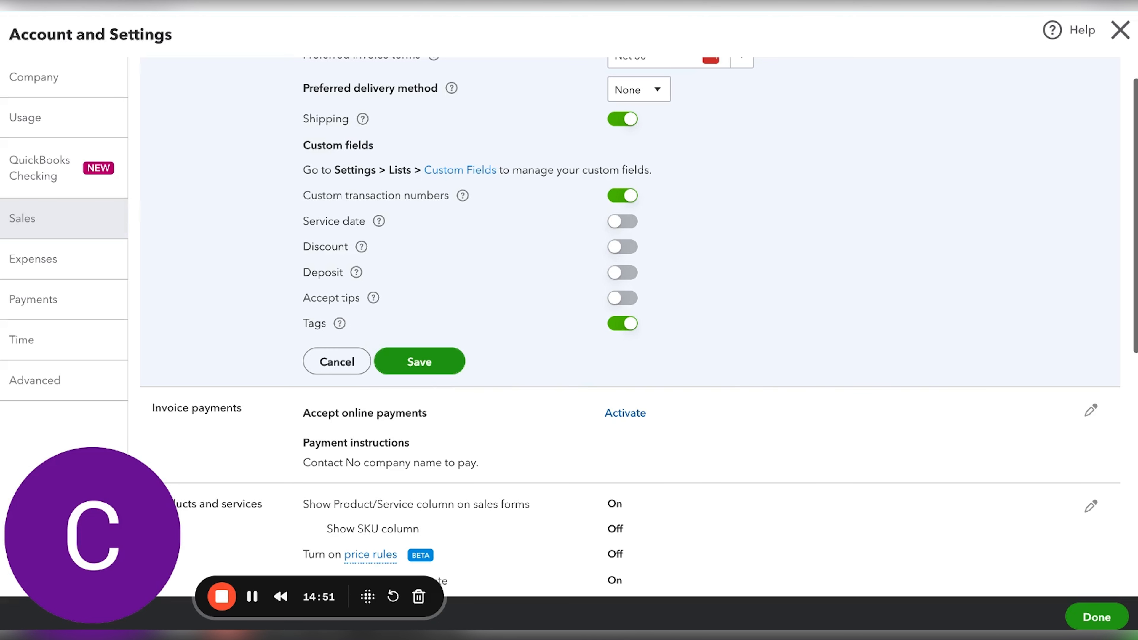
Step: Review the Invoice payments and Products and services settings in the Sales section
{"action": "scroll", "coordinate": [630, 327], "scroll_direction": "down", "scroll_amount": 1}
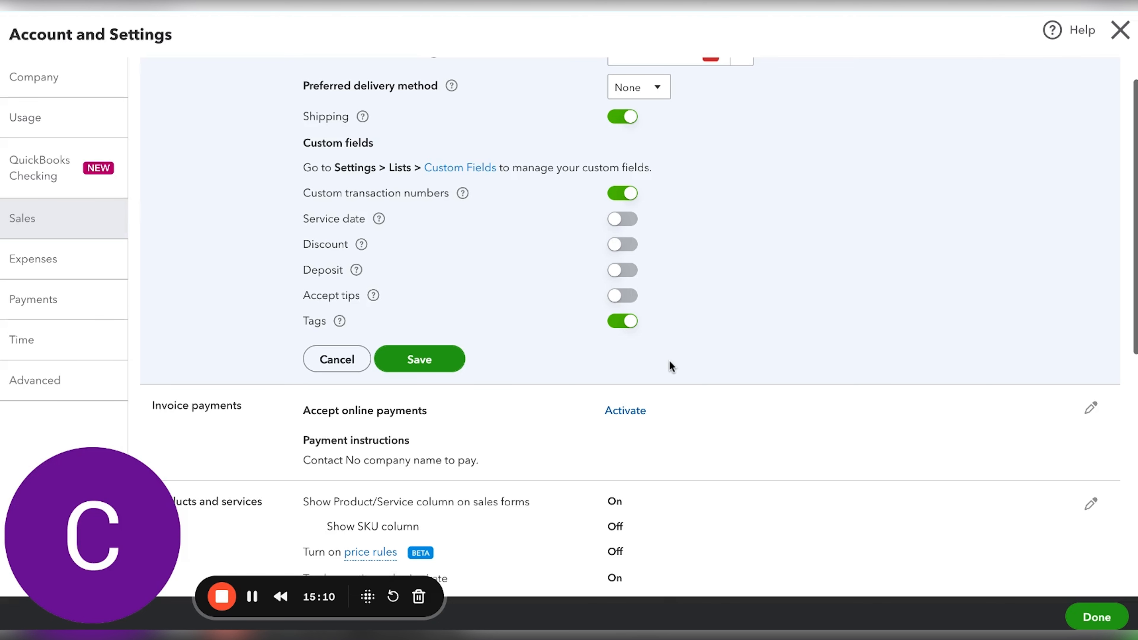
{"action": "scroll", "coordinate": [669, 361], "scroll_direction": "down", "scroll_amount": 1}
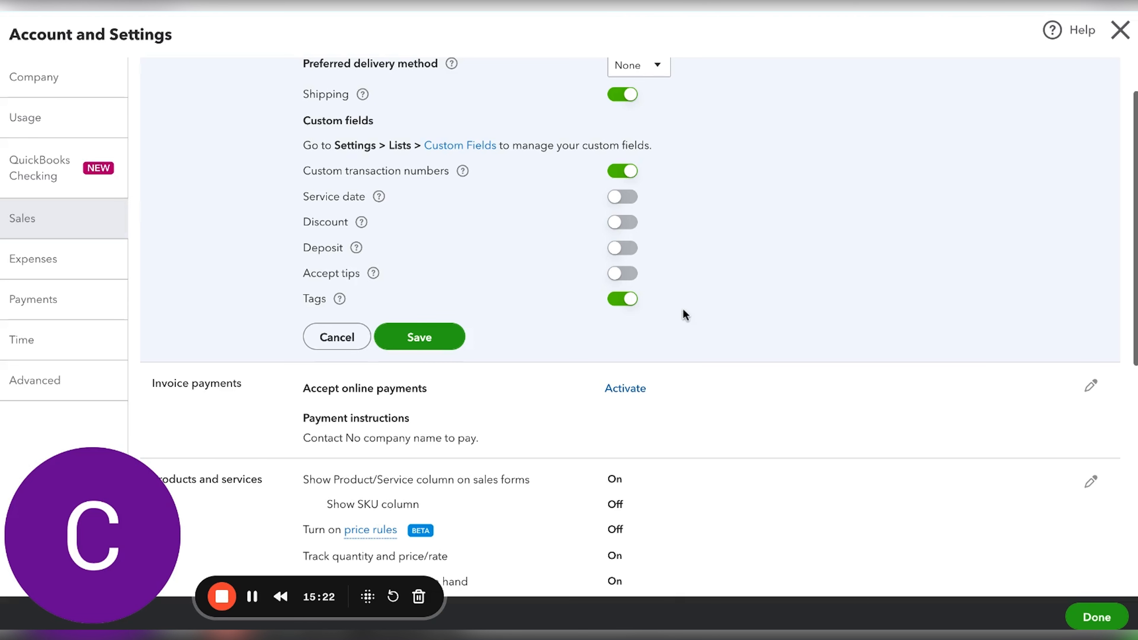
{"action": "scroll", "coordinate": [683, 308], "scroll_direction": "down", "scroll_amount": 3}
{"action": "scroll", "coordinate": [682, 308], "scroll_direction": "down", "scroll_amount": 1}
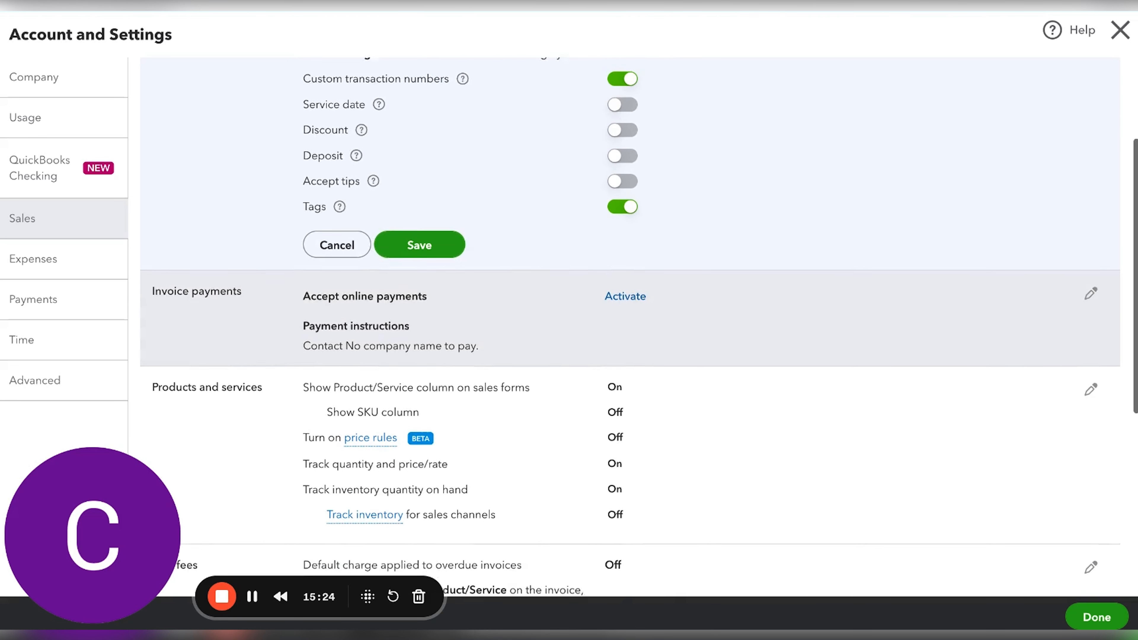
{"action": "scroll", "coordinate": [683, 308], "scroll_direction": "down", "scroll_amount": 1}
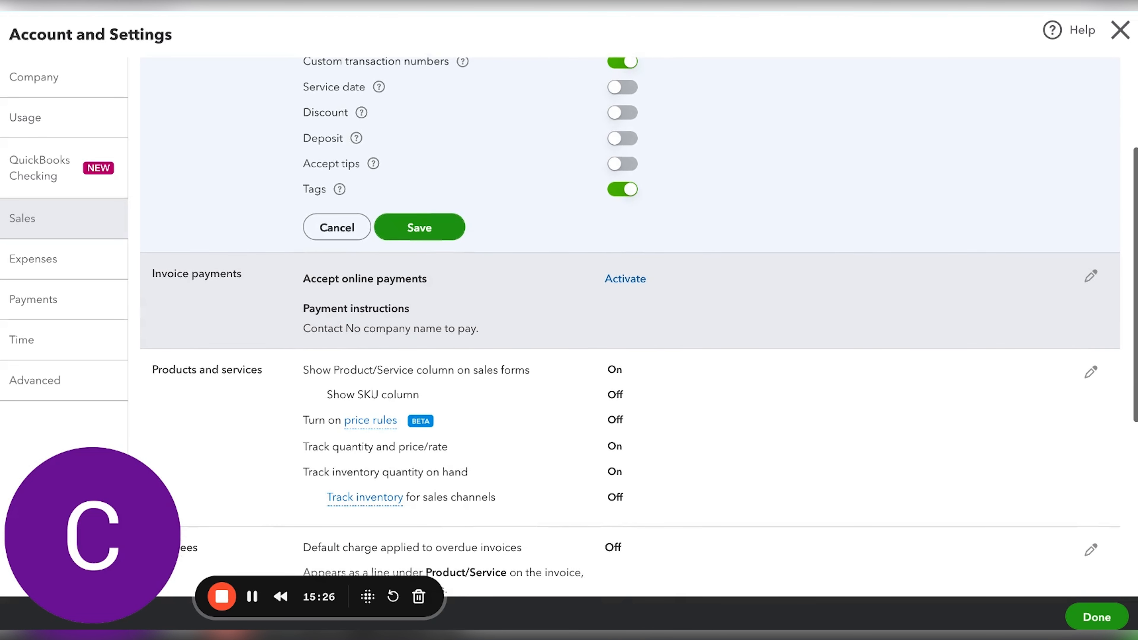
{"action": "scroll", "coordinate": [779, 335], "scroll_direction": "down", "scroll_amount": 1}
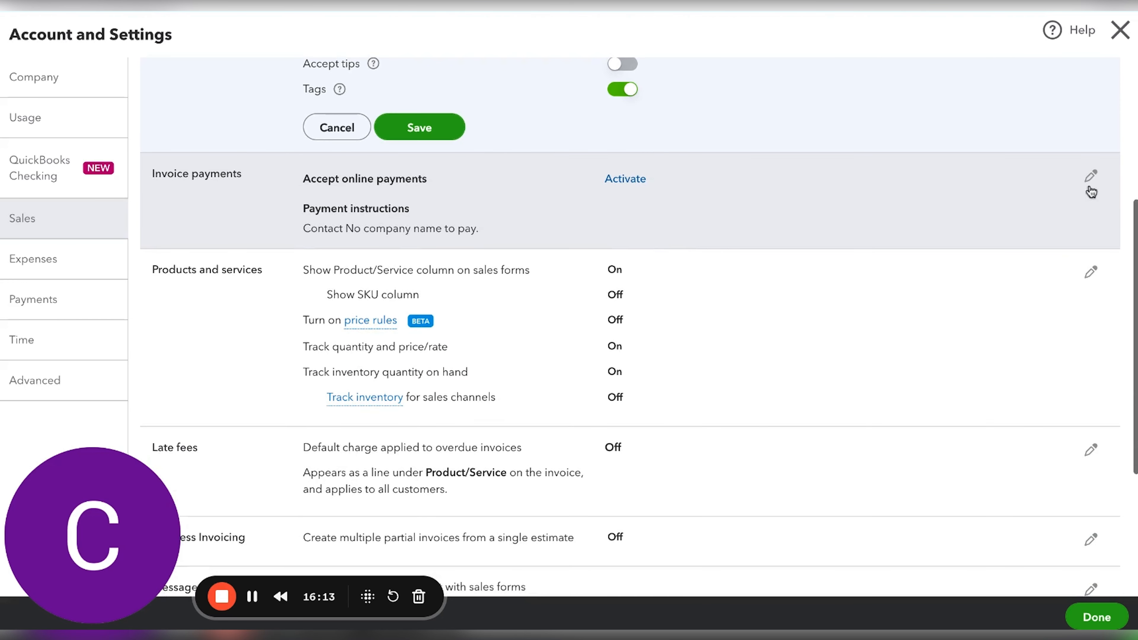
{"action": "scroll", "coordinate": [779, 235], "scroll_direction": "down", "scroll_amount": 1}
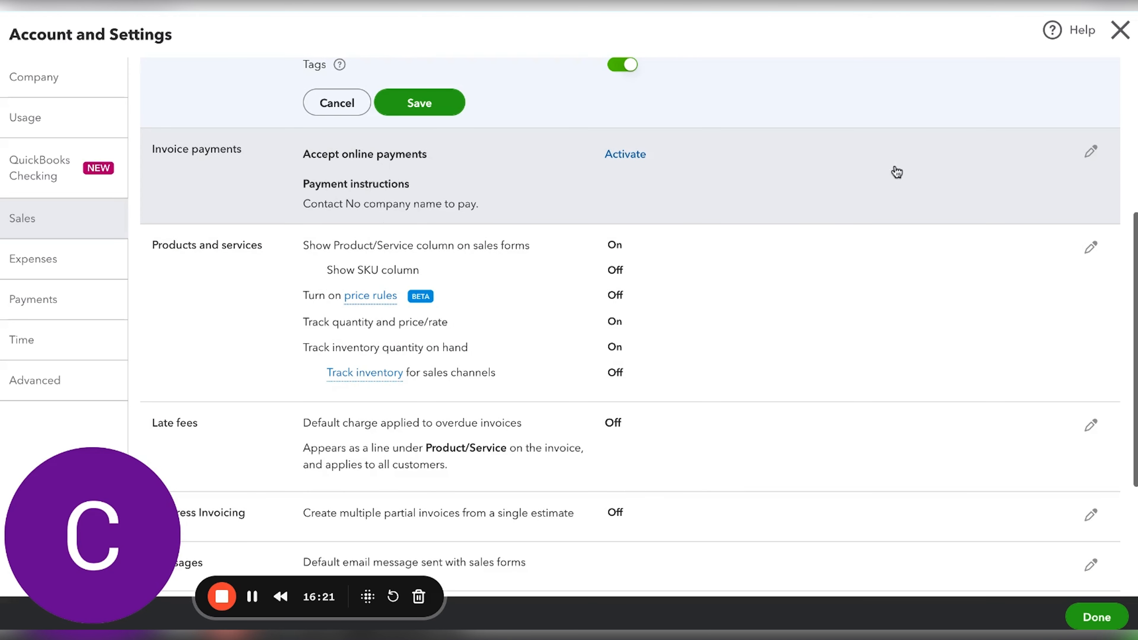
{"action": "scroll", "coordinate": [769, 185], "scroll_direction": "down", "scroll_amount": 2}
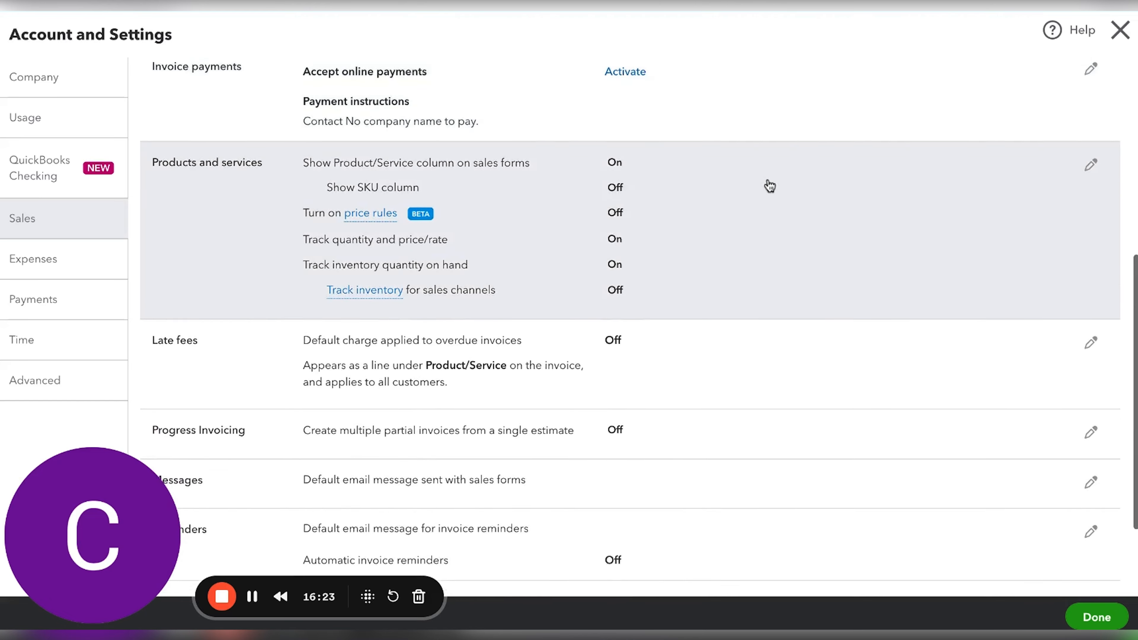
{"action": "scroll", "coordinate": [770, 186], "scroll_direction": "down", "scroll_amount": 1}
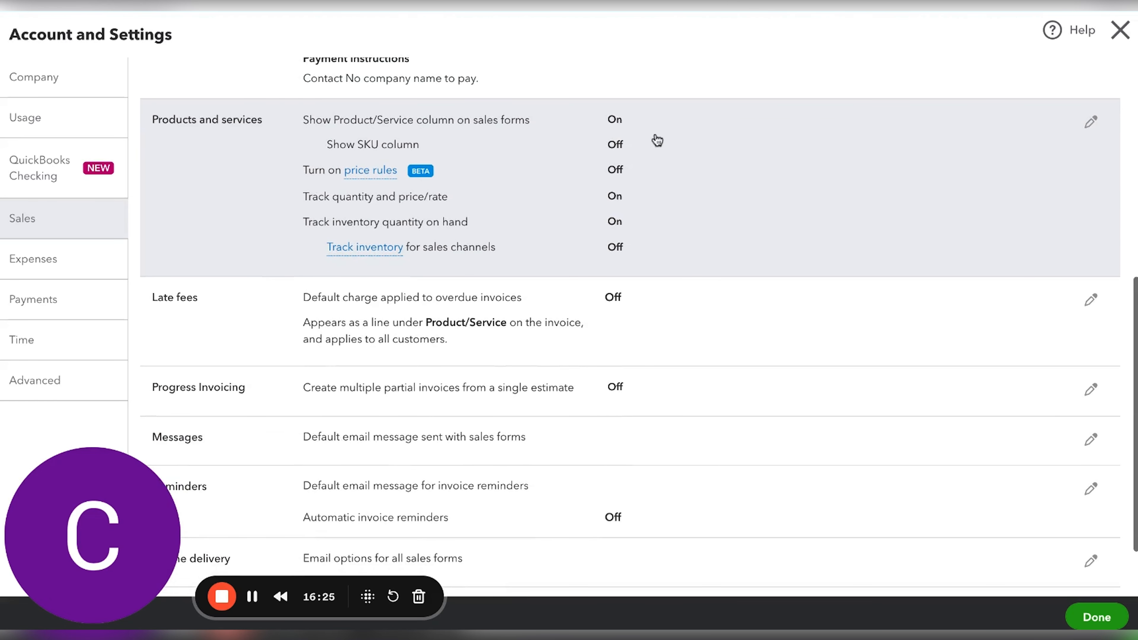
Step: Open the Products and services settings for editing, saving the pending Sales form content changes
{"action": "left_click", "coordinate": [1090, 111]}
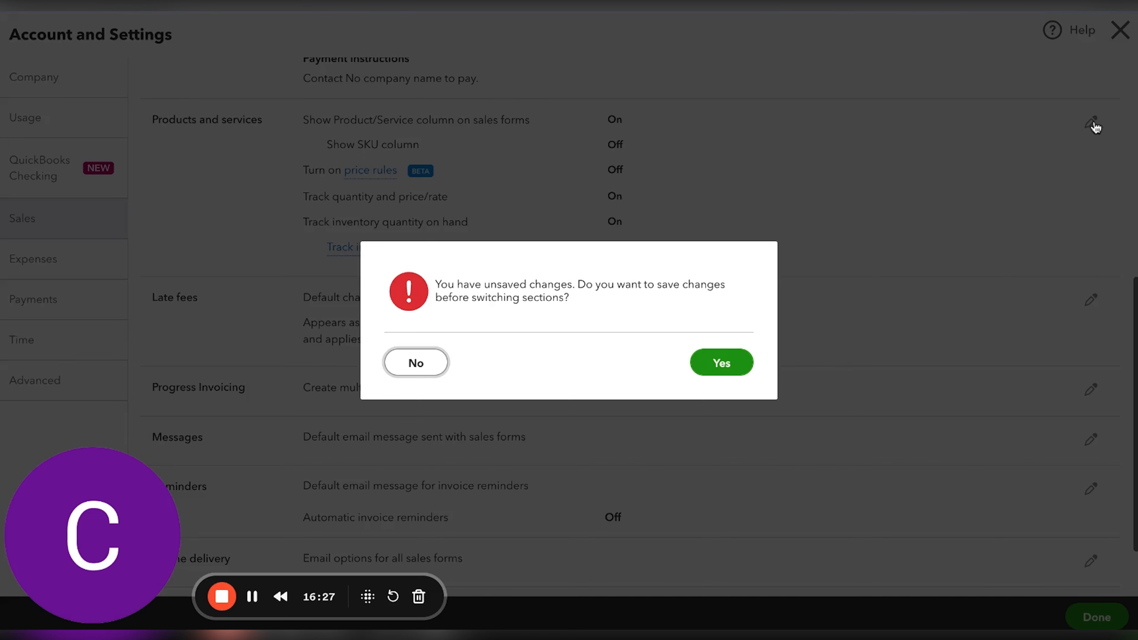
{"action": "left_click", "coordinate": [721, 361]}
{"action": "scroll", "coordinate": [719, 185], "scroll_direction": "down", "scroll_amount": 1}
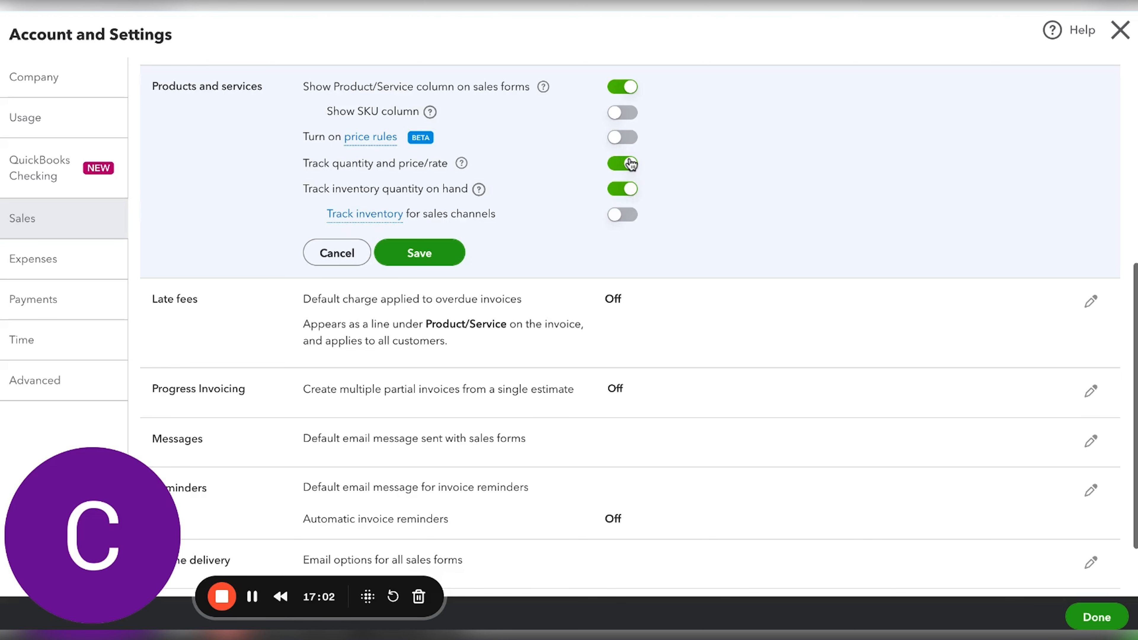
Step: Review the remaining sales settings, from Late fees and Progress Invoicing through Reminders, Online delivery and Statements
{"action": "scroll", "coordinate": [650, 207], "scroll_direction": "down", "scroll_amount": 2}
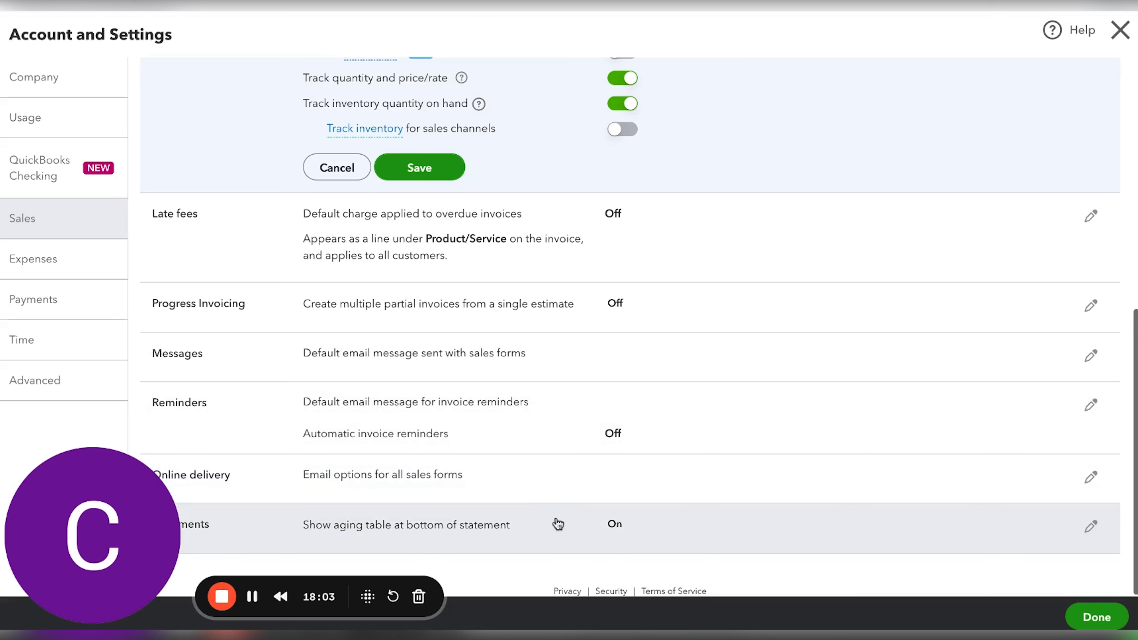
{"action": "scroll", "coordinate": [558, 524], "scroll_direction": "up", "scroll_amount": 3}
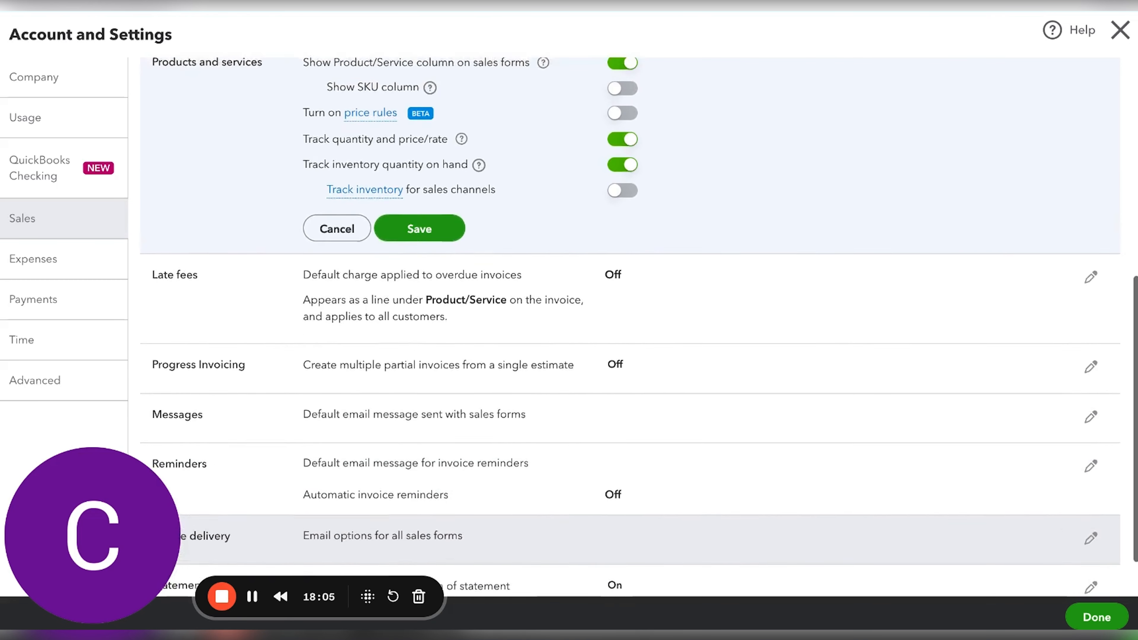
Step: Finish reviewing the Sales settings and look through the Expenses, Payments and Time settings
{"action": "scroll", "coordinate": [558, 523], "scroll_direction": "down", "scroll_amount": 2}
{"action": "scroll", "coordinate": [488, 582], "scroll_direction": "down", "scroll_amount": 1}
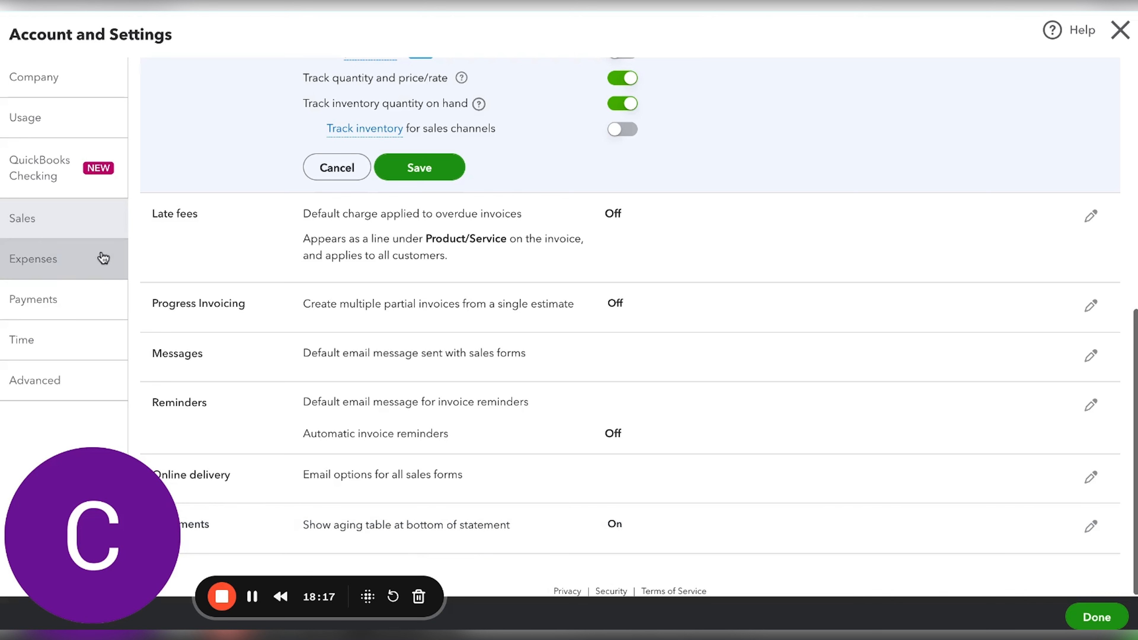
{"action": "left_click", "coordinate": [69, 265]}
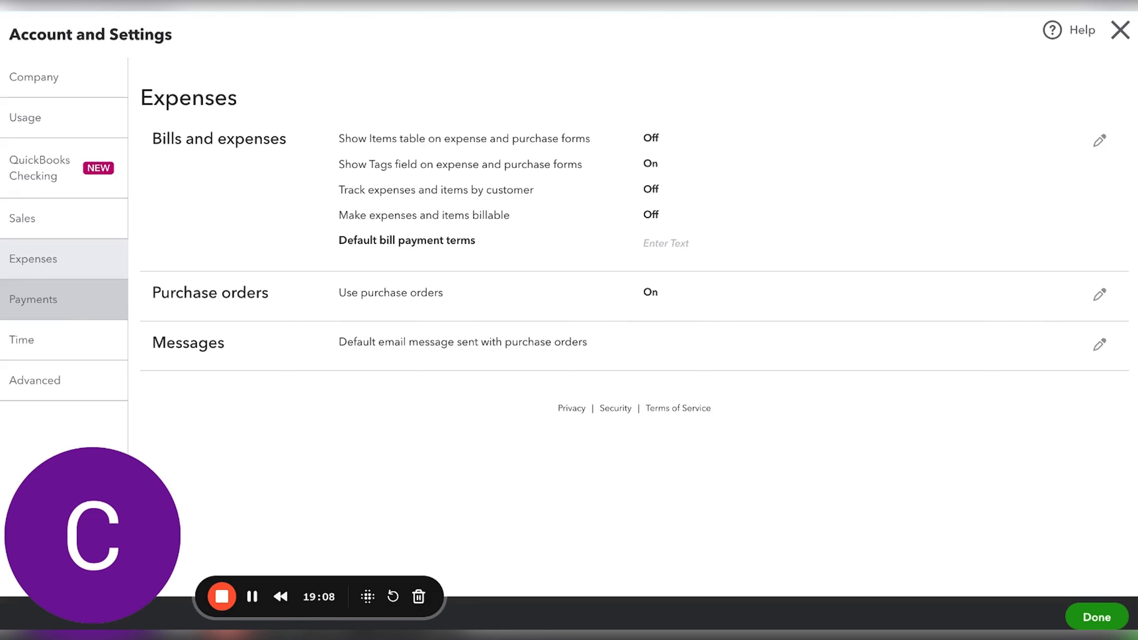
{"action": "left_click", "coordinate": [49, 299]}
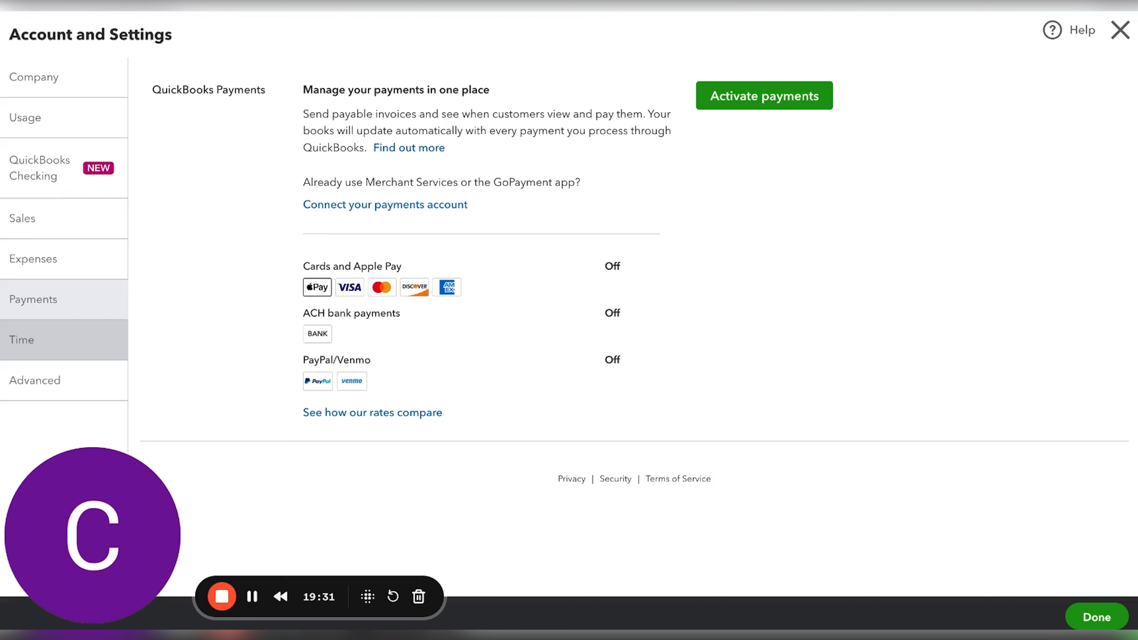
{"action": "left_click", "coordinate": [49, 340]}
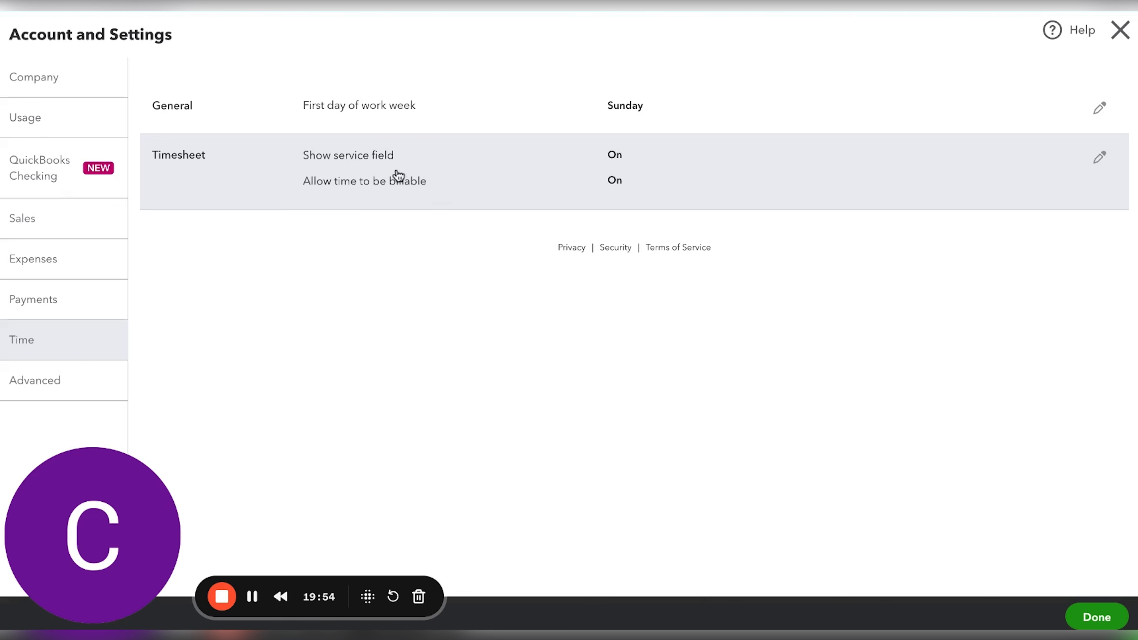
Step: Look over the Advanced settings and open the Accounting section for editing
{"action": "left_click", "coordinate": [91, 395]}
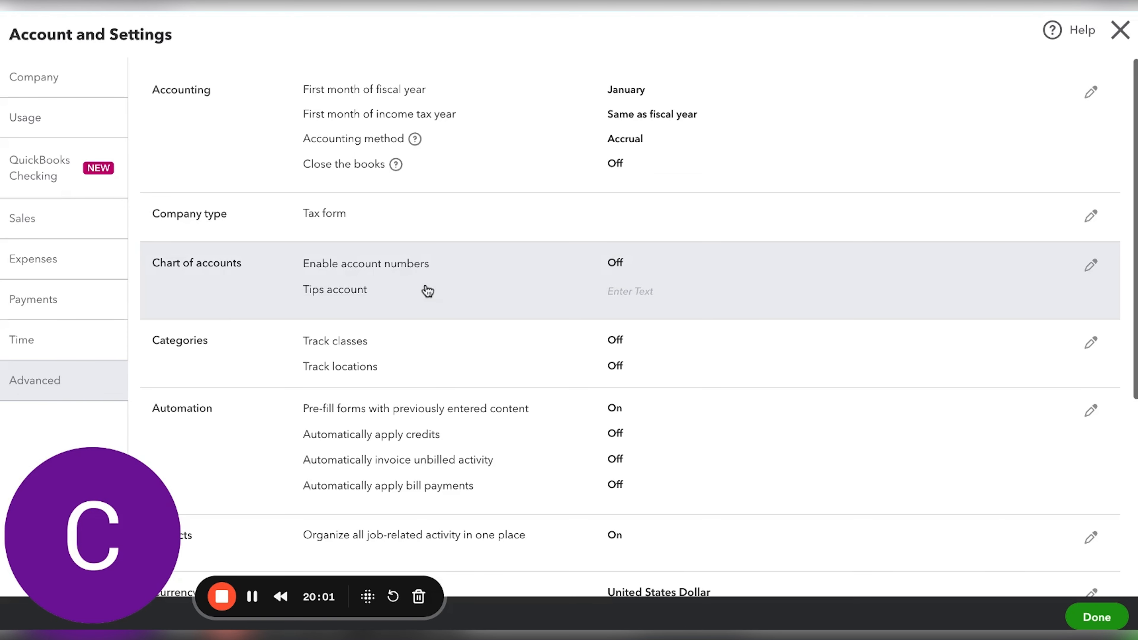
{"action": "scroll", "coordinate": [473, 286], "scroll_direction": "down", "scroll_amount": 2}
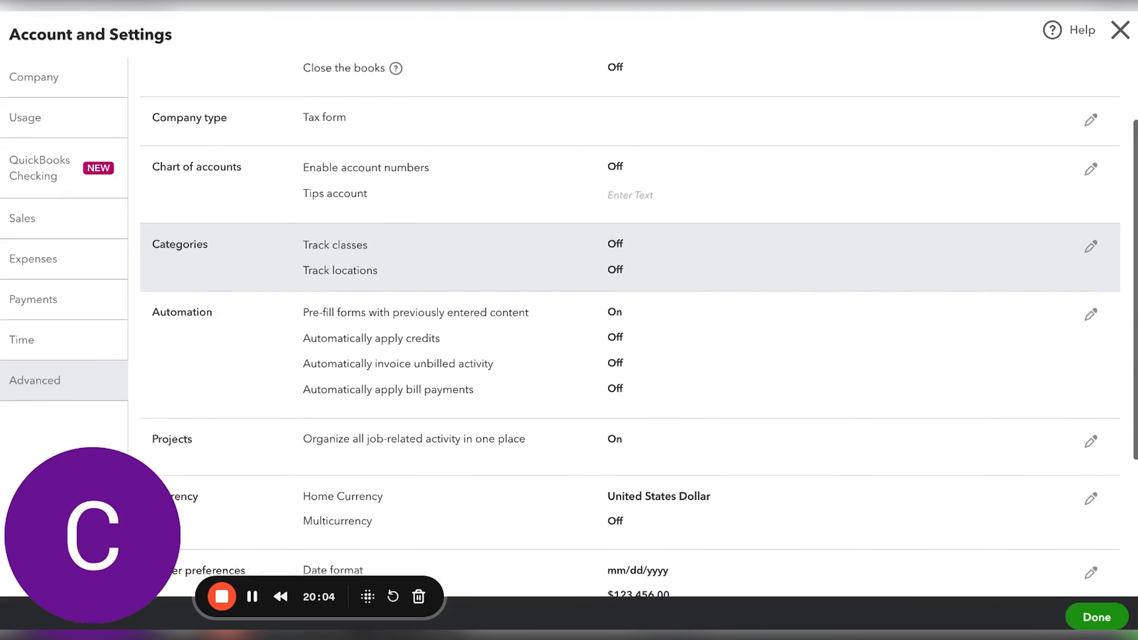
{"action": "scroll", "coordinate": [473, 398], "scroll_direction": "up", "scroll_amount": 2}
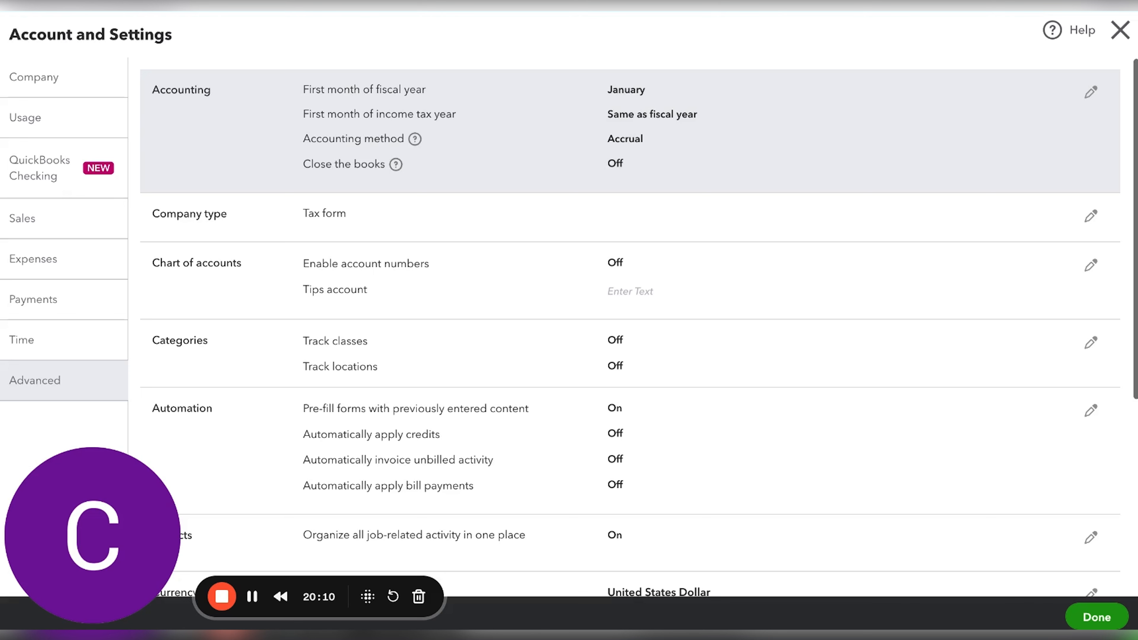
{"action": "left_click", "coordinate": [1096, 97]}
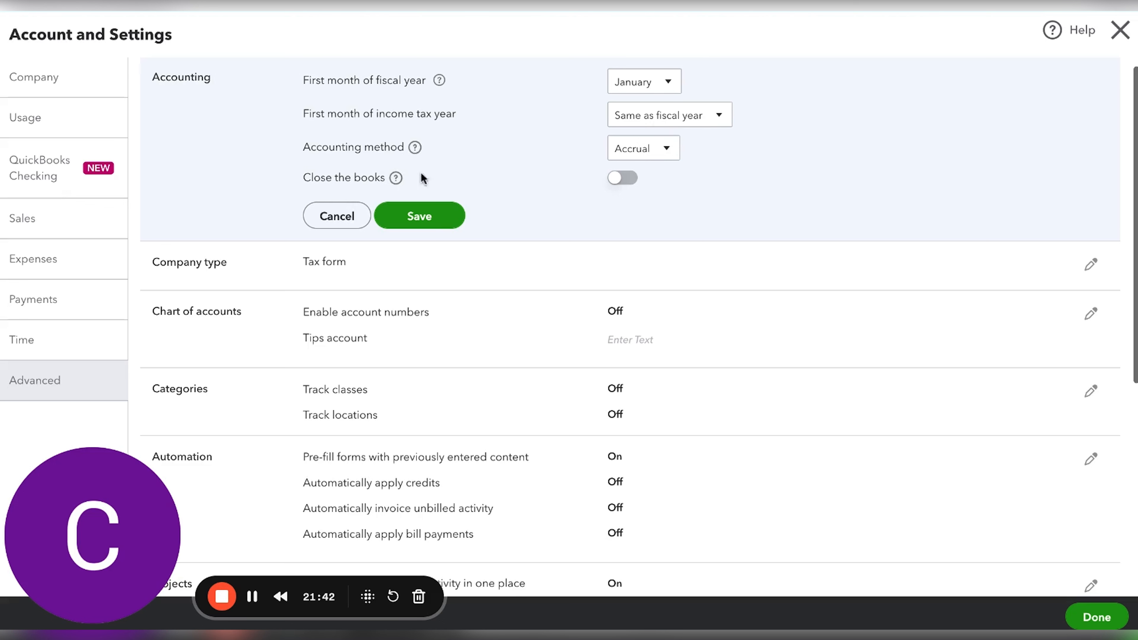
Step: Read the help article on Close the books from the Accounting settings and dismiss it
{"action": "left_click", "coordinate": [396, 179]}
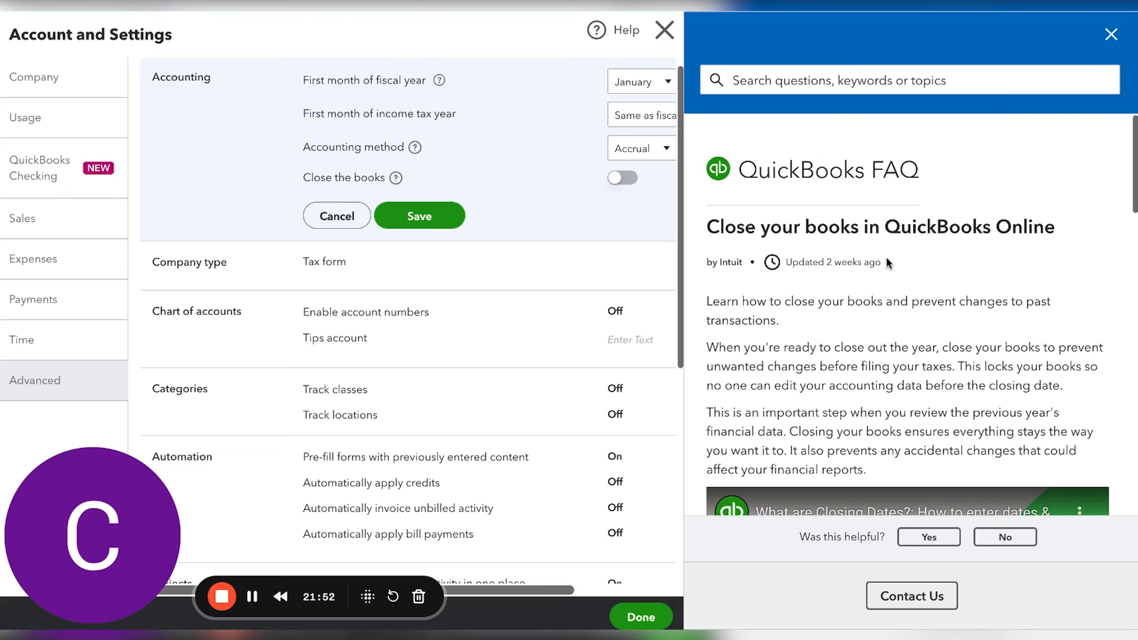
{"action": "scroll", "coordinate": [886, 259], "scroll_direction": "down", "scroll_amount": 6}
{"action": "scroll", "coordinate": [886, 256], "scroll_direction": "down", "scroll_amount": 2}
{"action": "scroll", "coordinate": [894, 188], "scroll_direction": "up", "scroll_amount": 2}
{"action": "scroll", "coordinate": [938, 403], "scroll_direction": "down", "scroll_amount": 5}
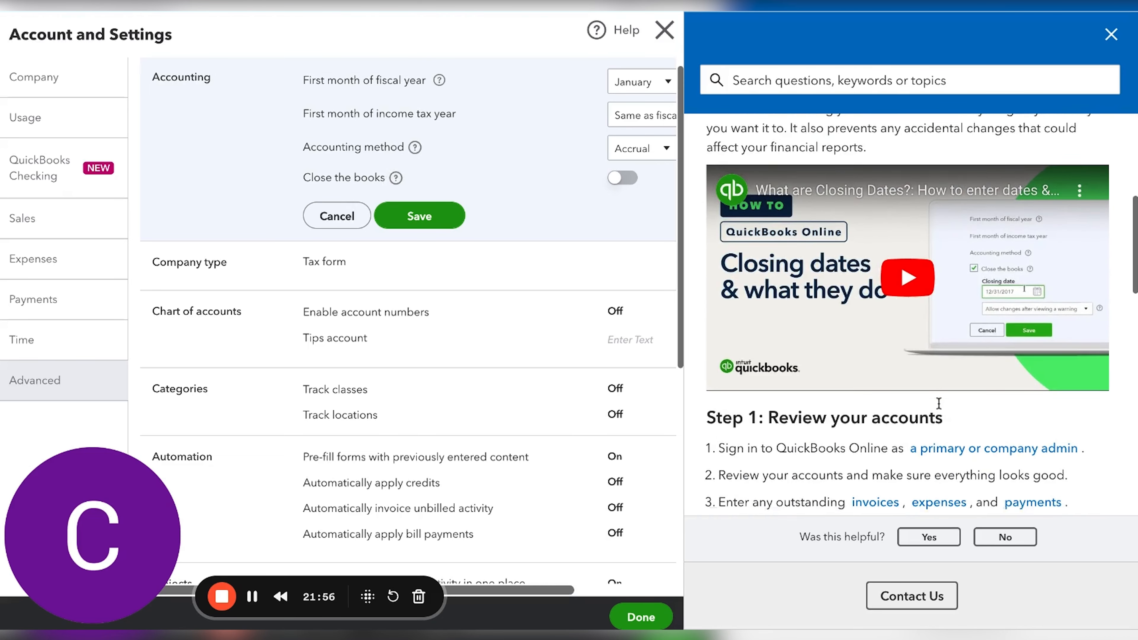
{"action": "scroll", "coordinate": [938, 403], "scroll_direction": "down", "scroll_amount": 8}
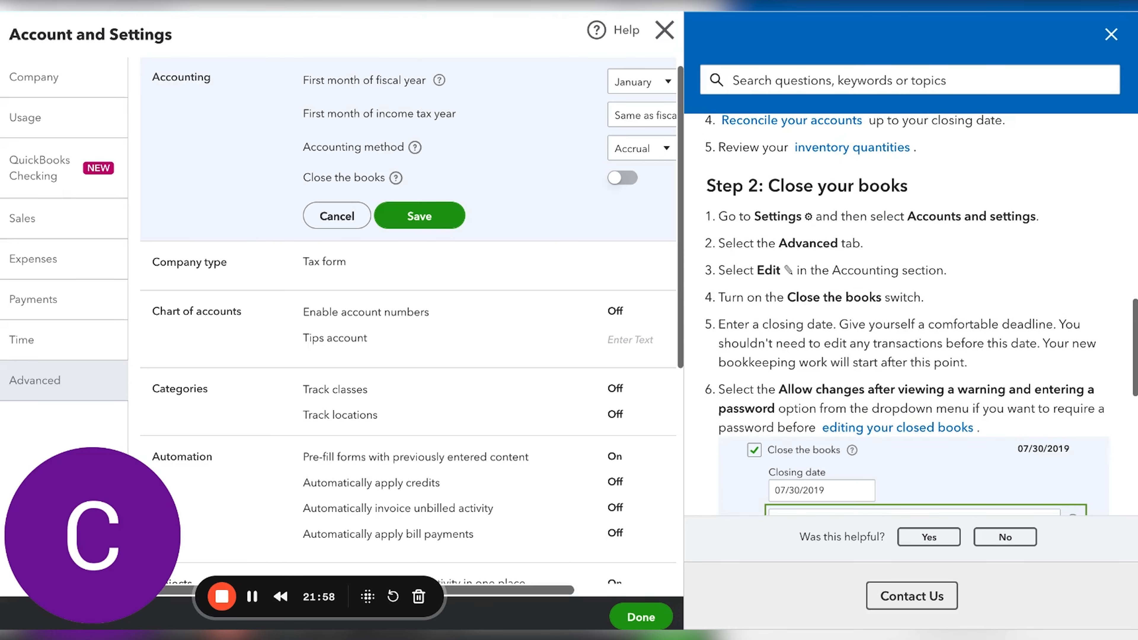
{"action": "scroll", "coordinate": [947, 334], "scroll_direction": "down", "scroll_amount": 4}
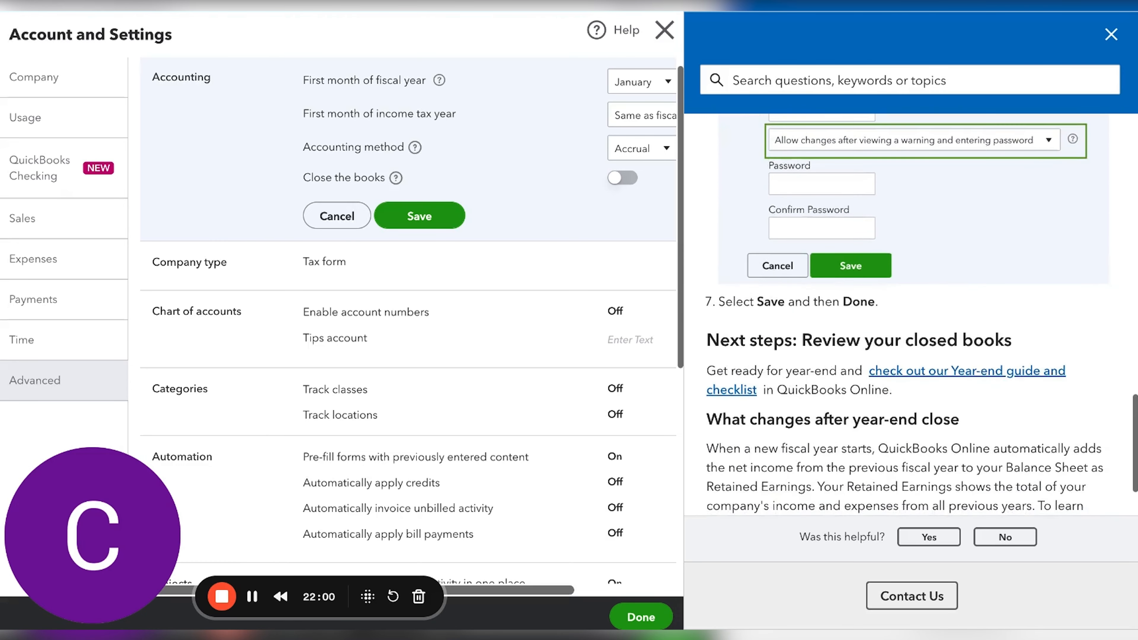
{"action": "left_click", "coordinate": [1113, 38]}
Step: Enable account numbers and Show account numbers in the Chart of accounts settings
{"action": "scroll", "coordinate": [564, 214], "scroll_direction": "down", "scroll_amount": 2}
{"action": "scroll", "coordinate": [565, 209], "scroll_direction": "up", "scroll_amount": 1}
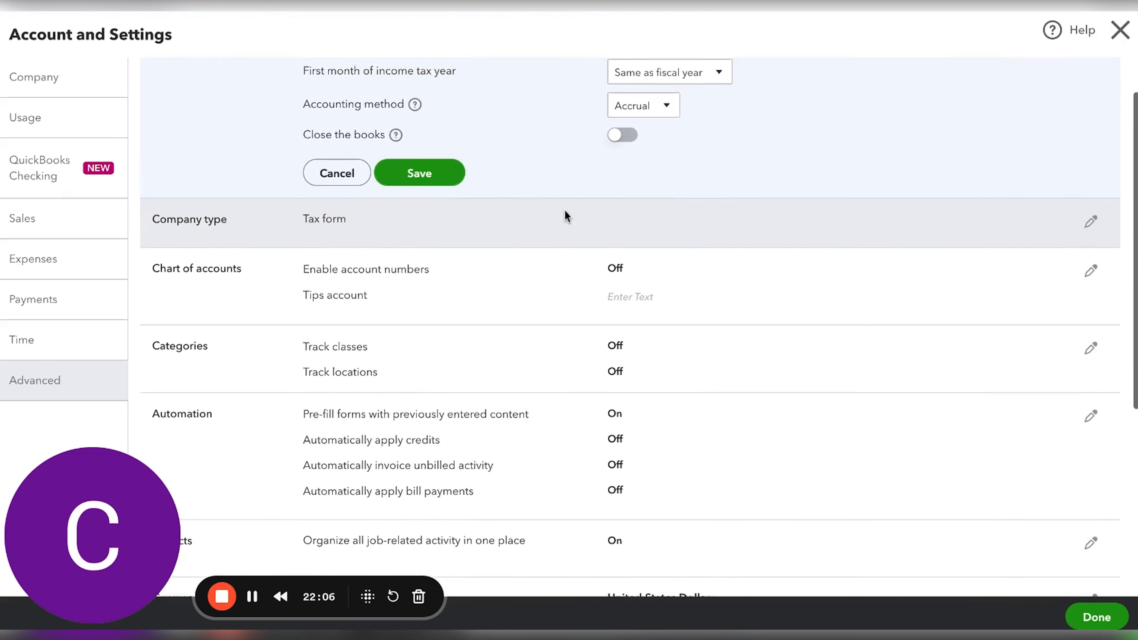
{"action": "scroll", "coordinate": [565, 209], "scroll_direction": "down", "scroll_amount": 1}
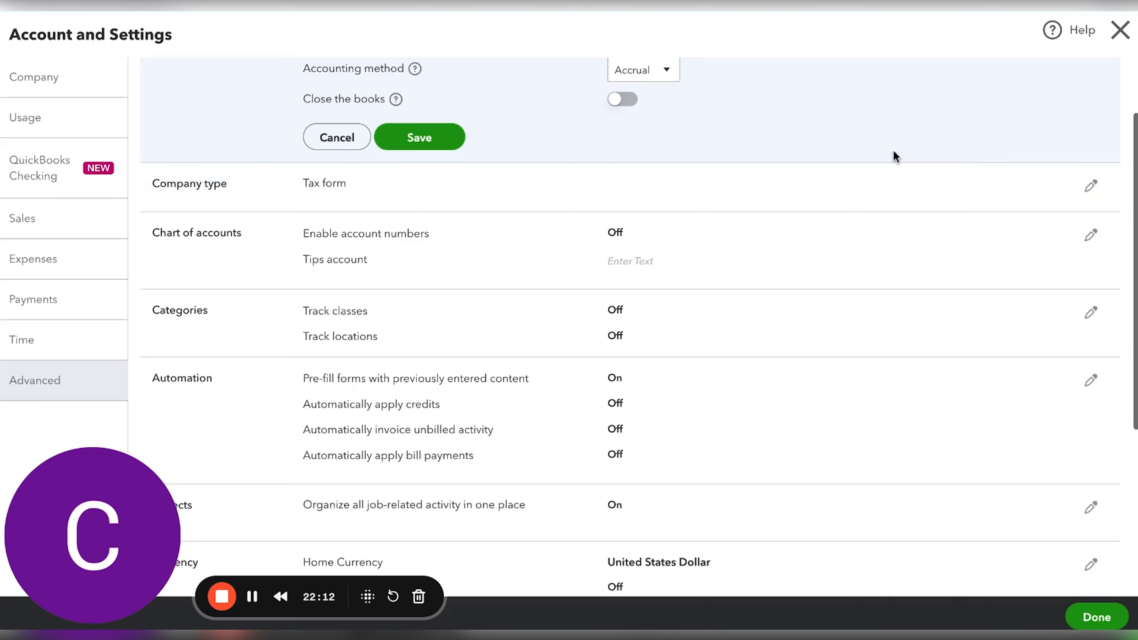
{"action": "scroll", "coordinate": [755, 219], "scroll_direction": "down", "scroll_amount": 1}
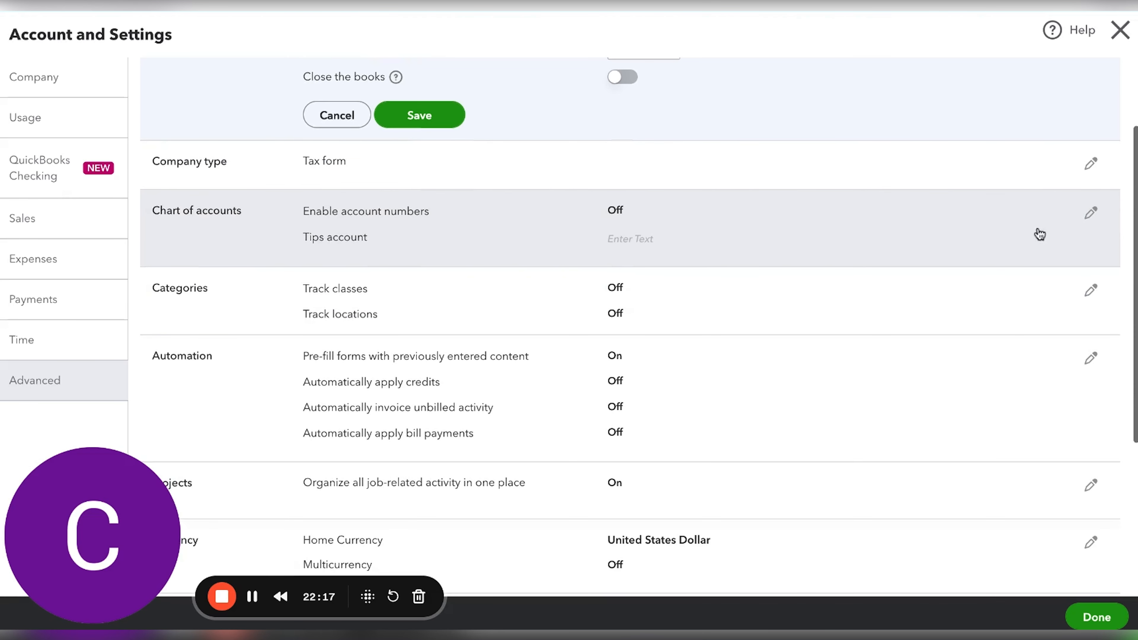
{"action": "left_click", "coordinate": [1091, 213]}
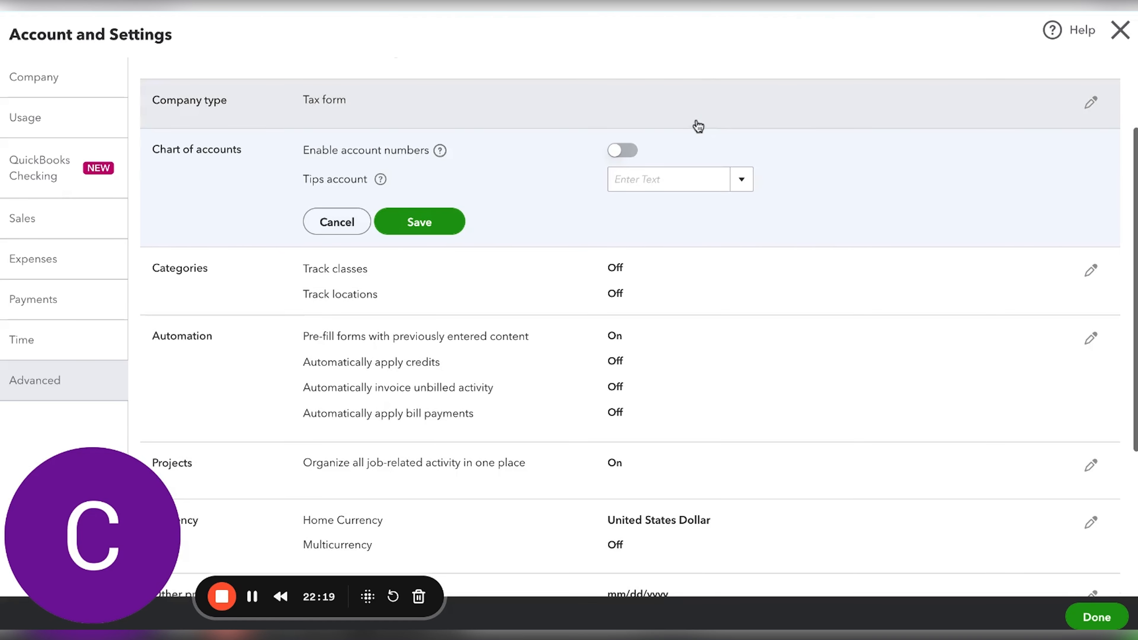
{"action": "left_click", "coordinate": [622, 152]}
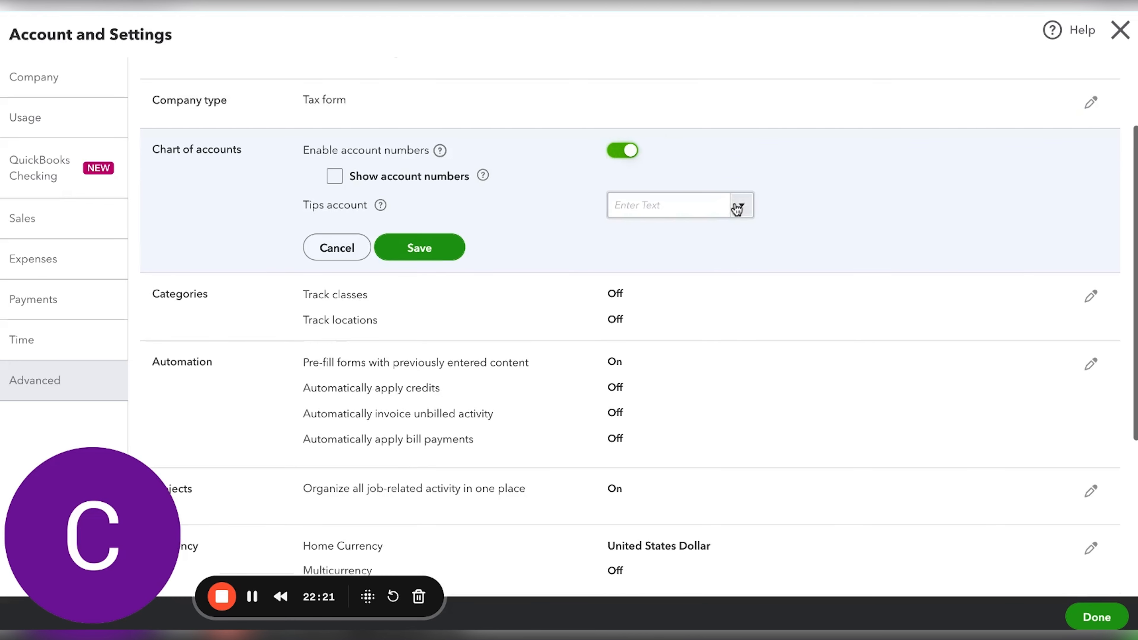
{"action": "left_click", "coordinate": [334, 176]}
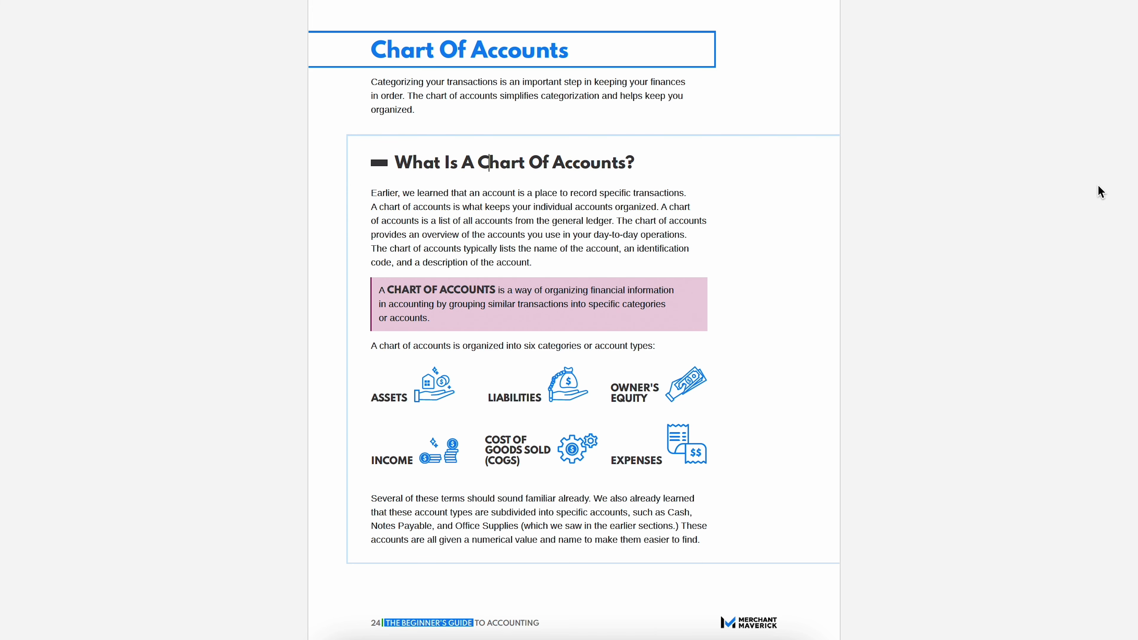
{"action": "scroll", "coordinate": [1096, 190], "scroll_direction": "down", "scroll_amount": 15}
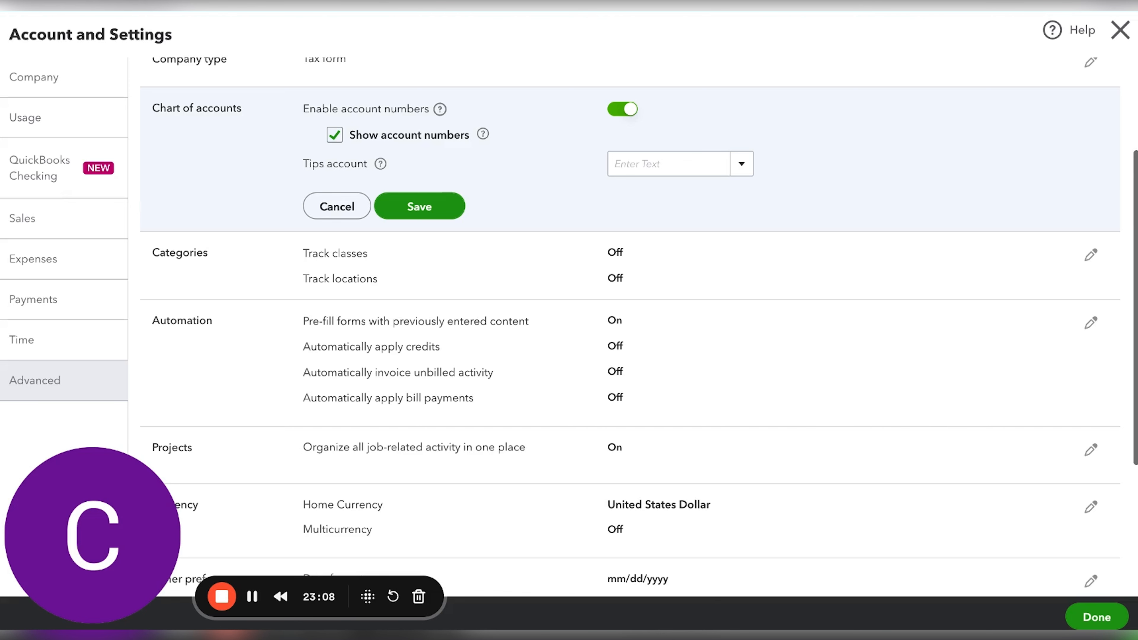
Step: Review the remaining Advanced settings, from Categories, Automation and Projects through Currency and Other preferences
{"action": "scroll", "coordinate": [795, 141], "scroll_direction": "down", "scroll_amount": 1}
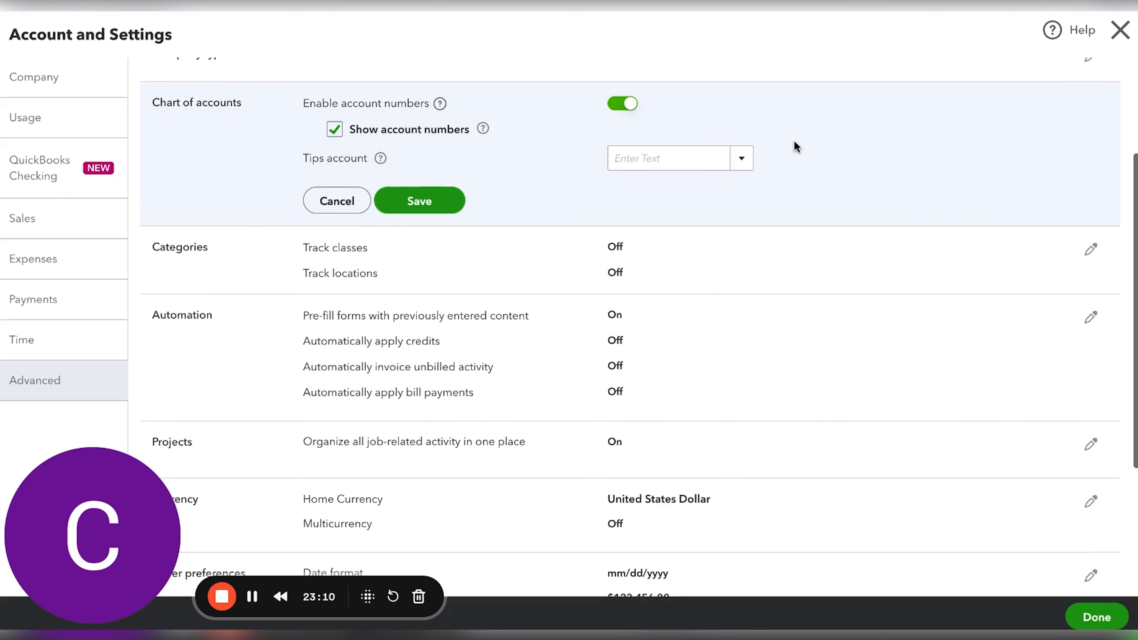
{"action": "scroll", "coordinate": [792, 160], "scroll_direction": "down", "scroll_amount": 2}
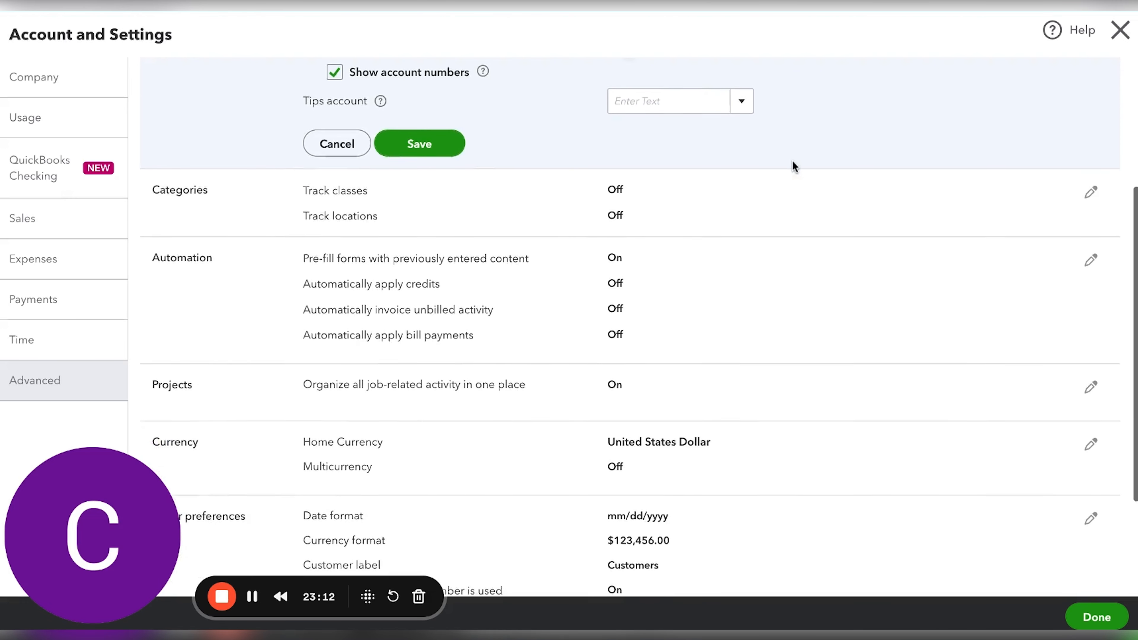
{"action": "scroll", "coordinate": [792, 160], "scroll_direction": "up", "scroll_amount": 1}
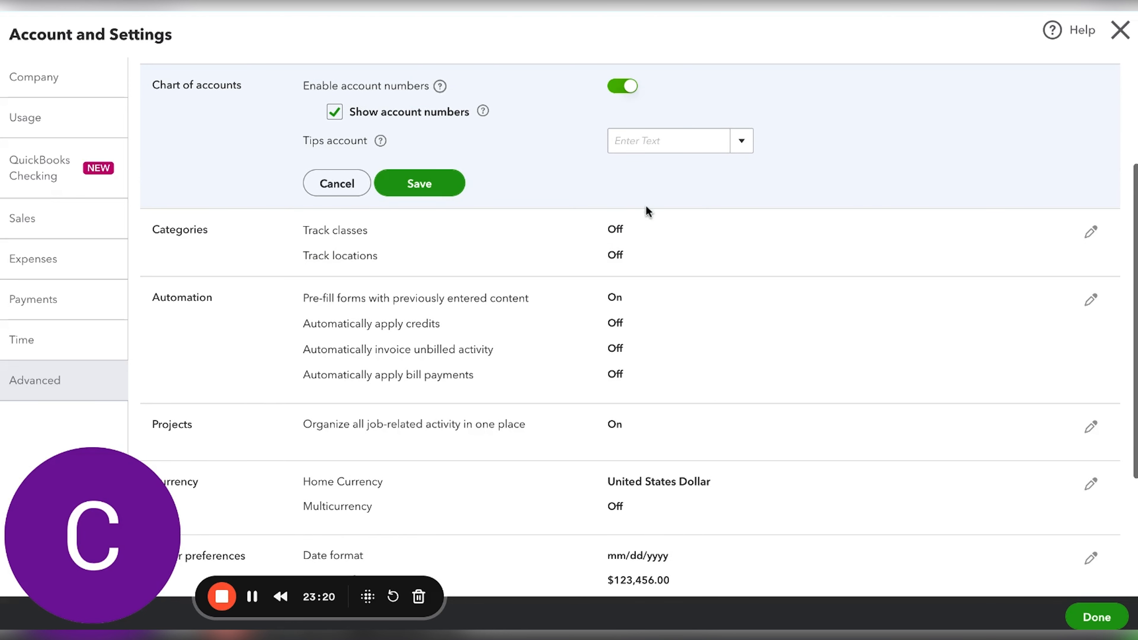
{"action": "scroll", "coordinate": [644, 208], "scroll_direction": "down", "scroll_amount": 1}
{"action": "scroll", "coordinate": [732, 181], "scroll_direction": "down", "scroll_amount": 2}
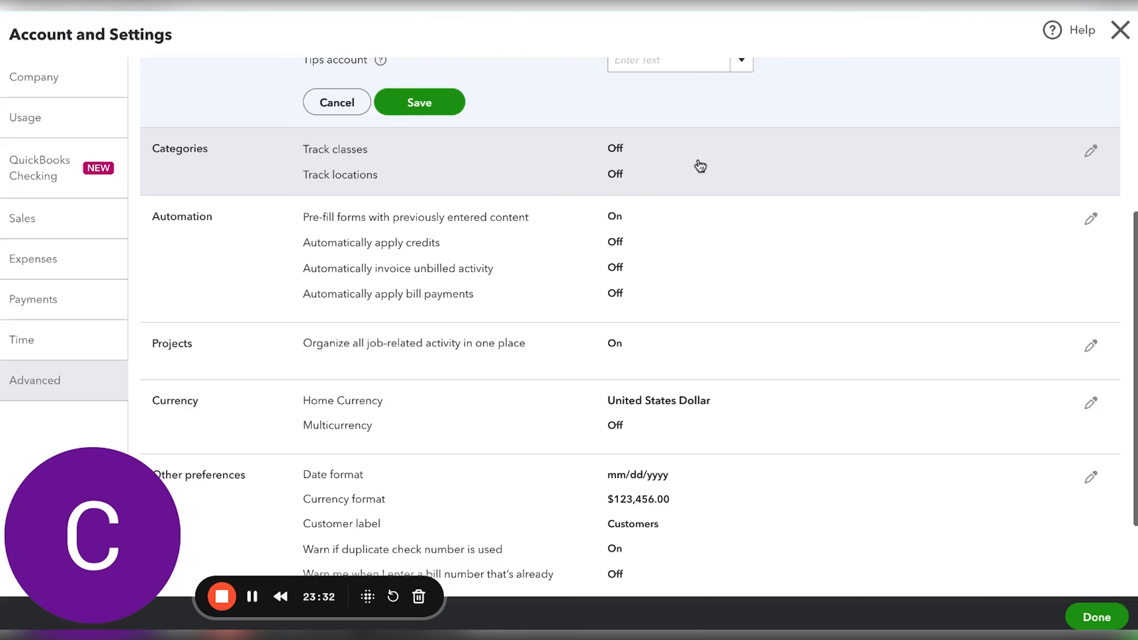
{"action": "scroll", "coordinate": [760, 195], "scroll_direction": "down", "scroll_amount": 2}
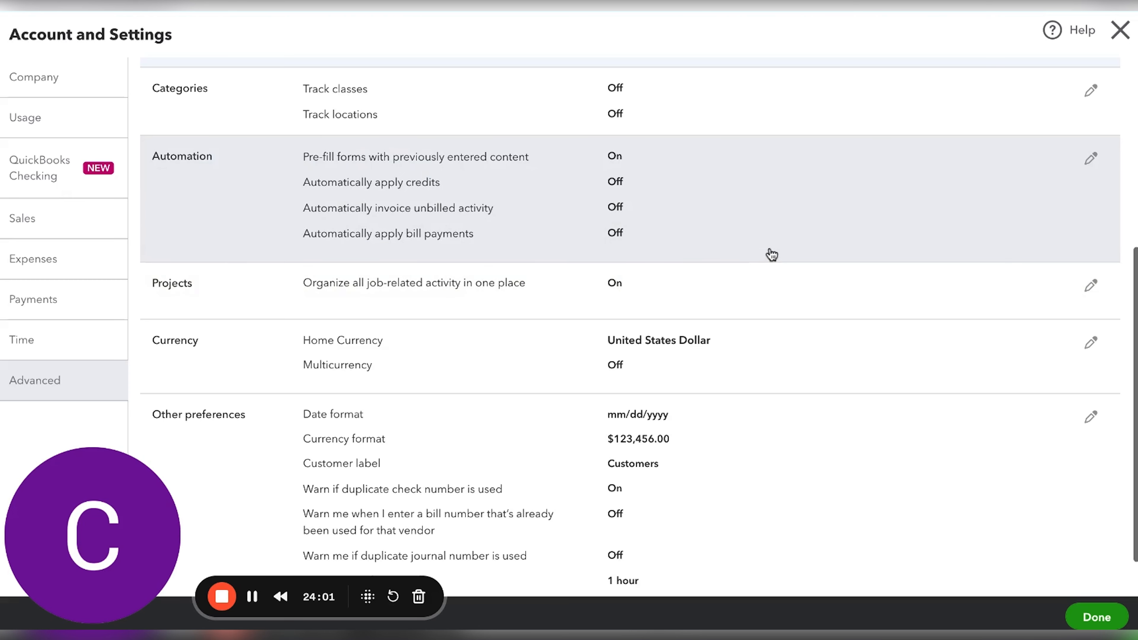
{"action": "scroll", "coordinate": [771, 254], "scroll_direction": "down", "scroll_amount": 1}
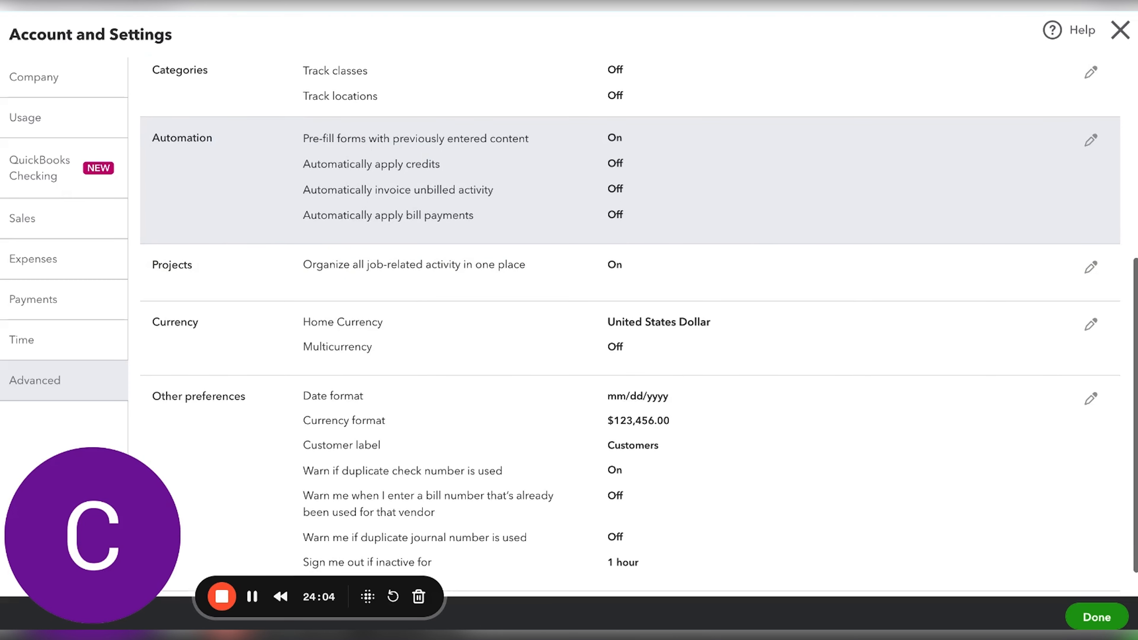
{"action": "scroll", "coordinate": [782, 172], "scroll_direction": "down", "scroll_amount": 2}
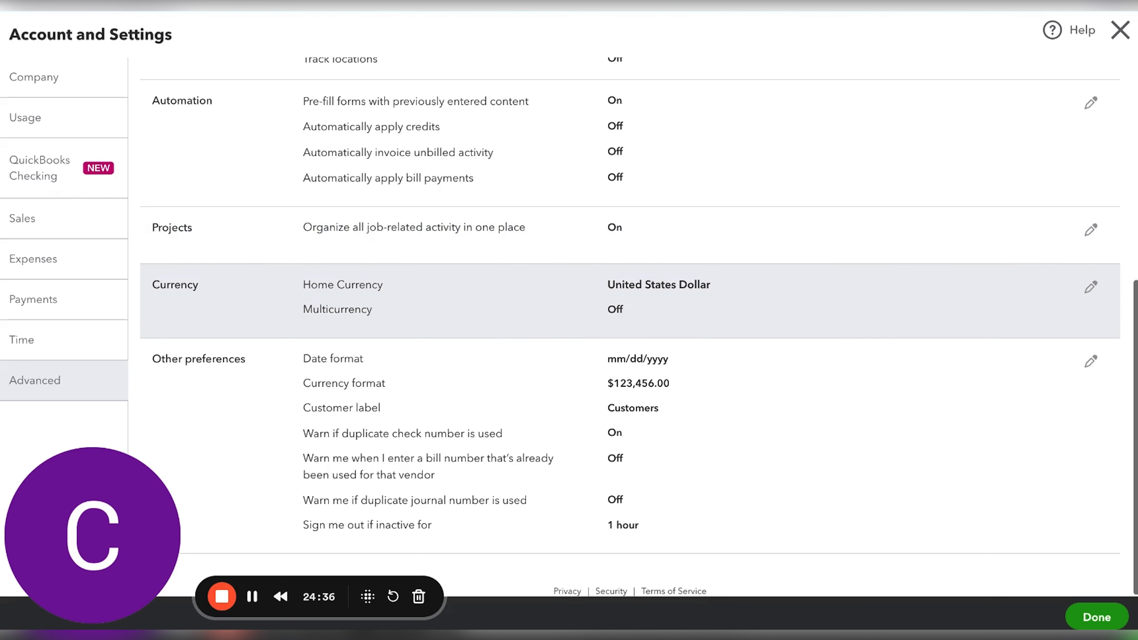
Step: Open the Currency section to examine Home Currency and Multicurrency, and close Account and Settings
{"action": "left_click", "coordinate": [615, 309]}
{"action": "left_click", "coordinate": [415, 363]}
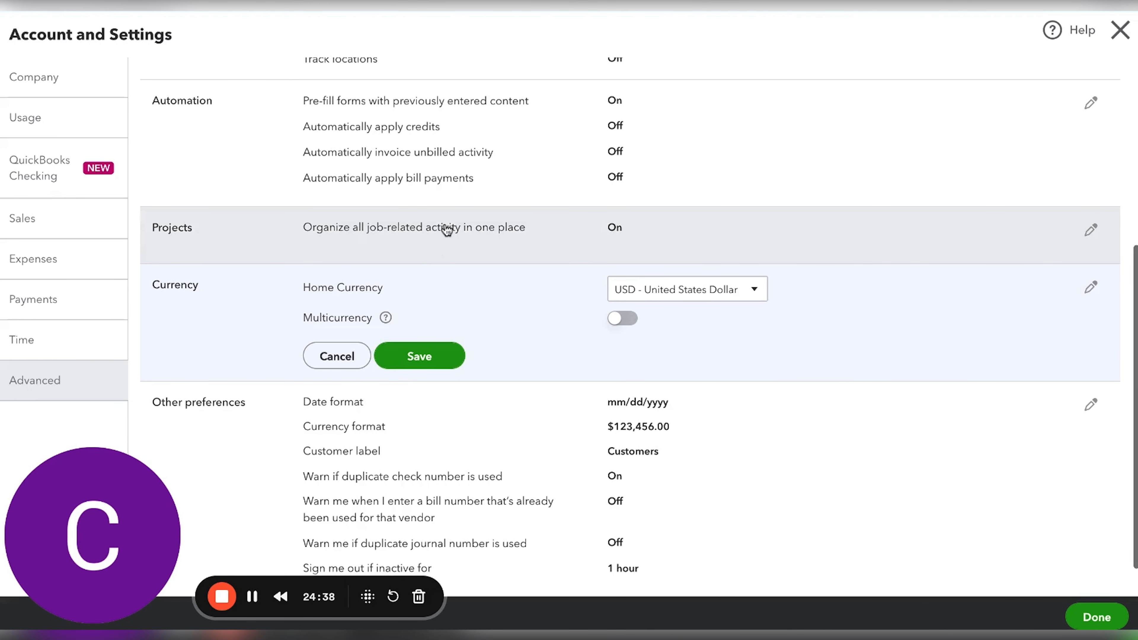
{"action": "scroll", "coordinate": [533, 316], "scroll_direction": "down", "scroll_amount": 1}
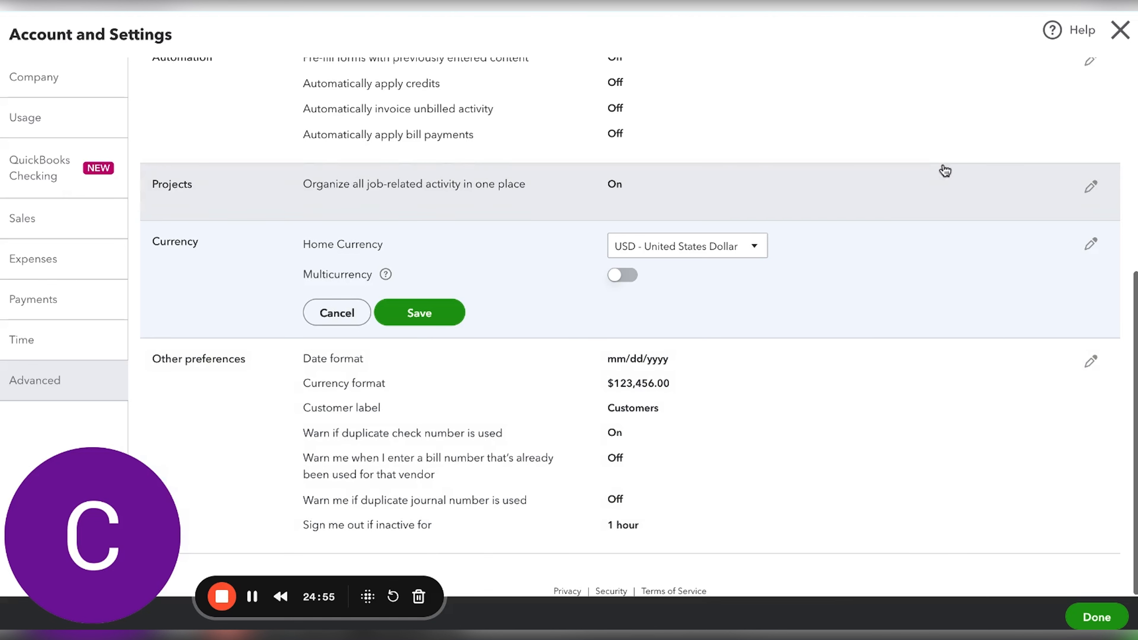
{"action": "left_click", "coordinate": [1119, 38]}
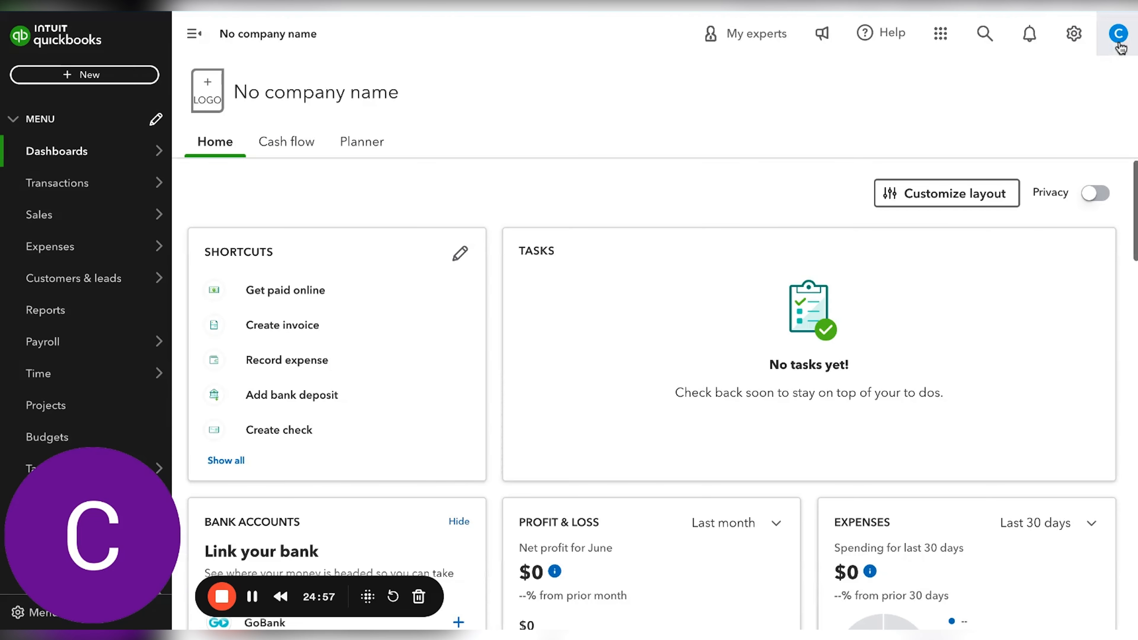
Step: Look over the company settings, lists and tools options, and open the Customers page under Customers & leads
{"action": "left_click", "coordinate": [1073, 45]}
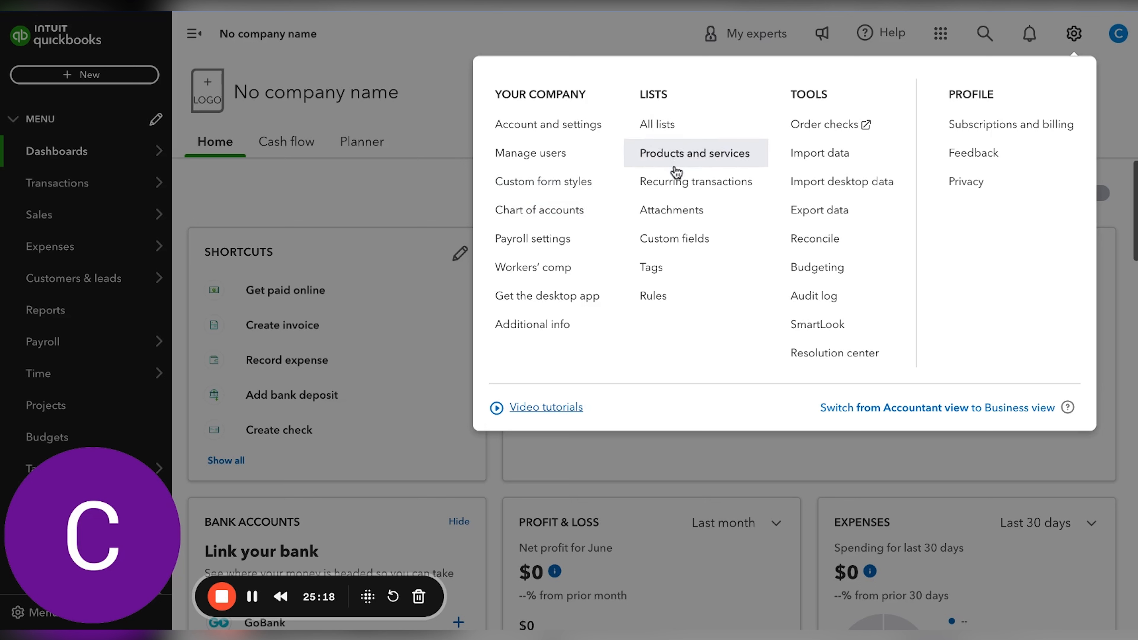
{"action": "left_click", "coordinate": [182, 209]}
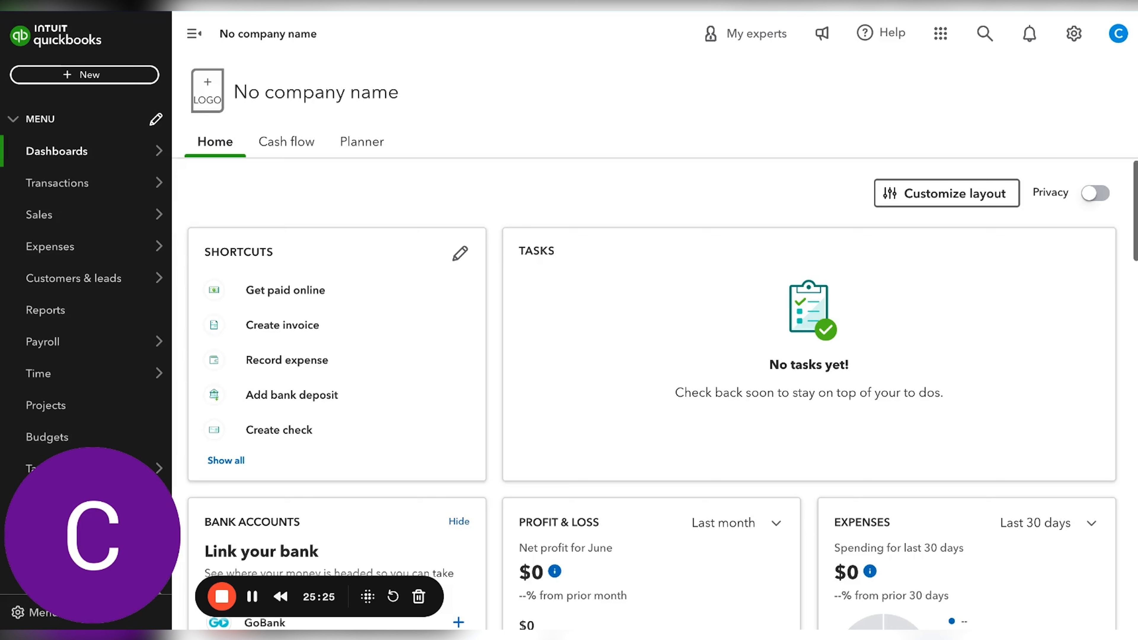
{"action": "mouse_move", "coordinate": [132, 155]}
{"action": "mouse_move", "coordinate": [130, 228]}
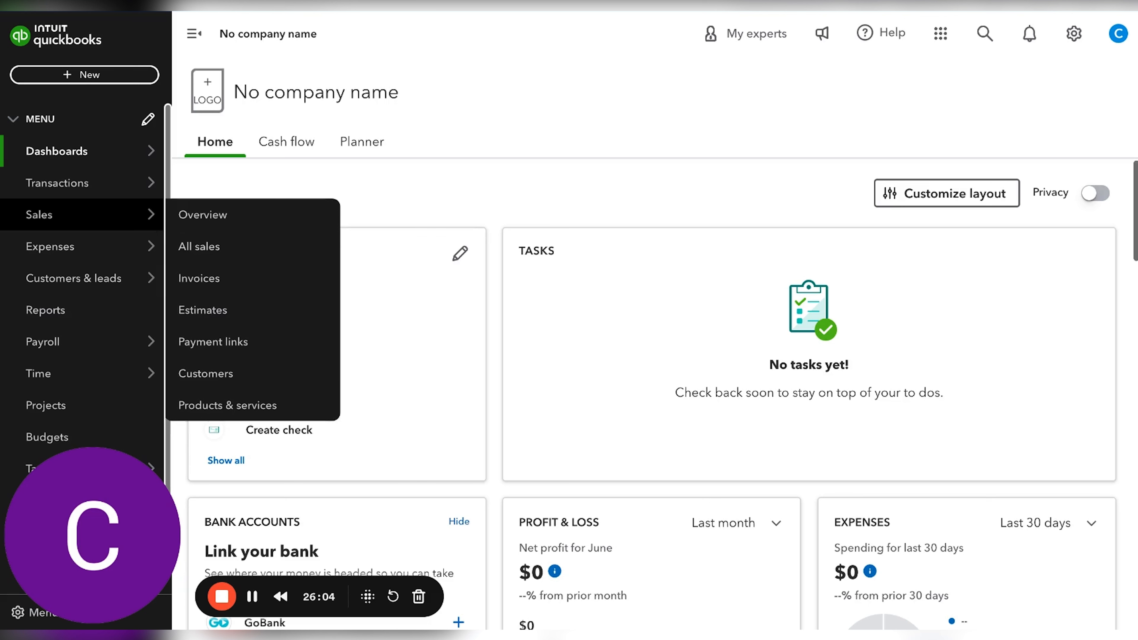
{"action": "mouse_move", "coordinate": [139, 278]}
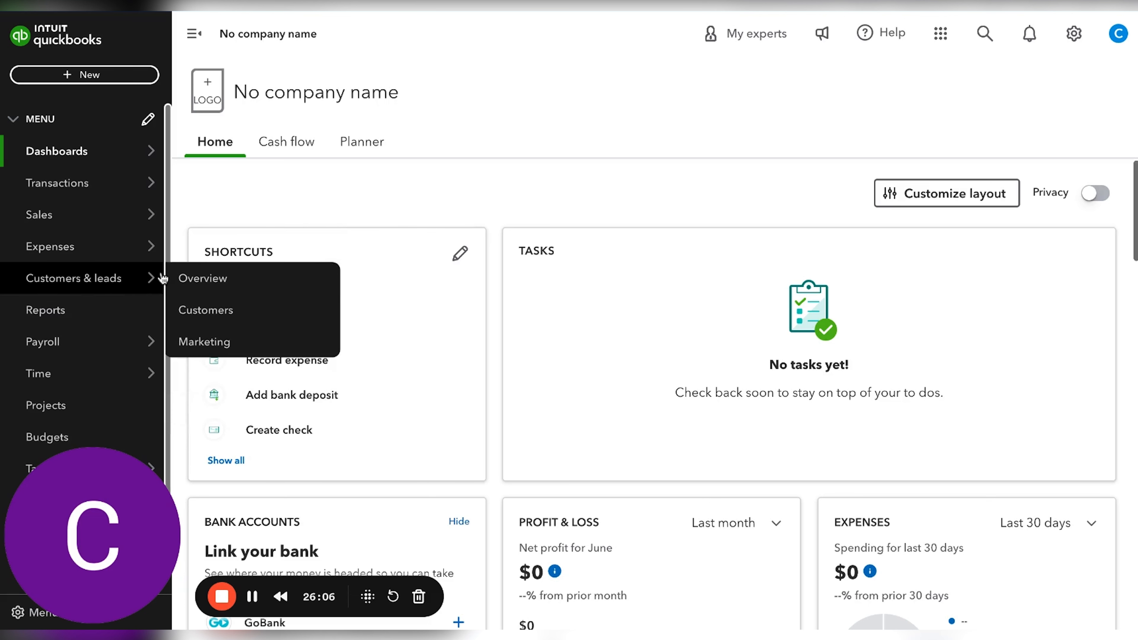
{"action": "left_click", "coordinate": [213, 310]}
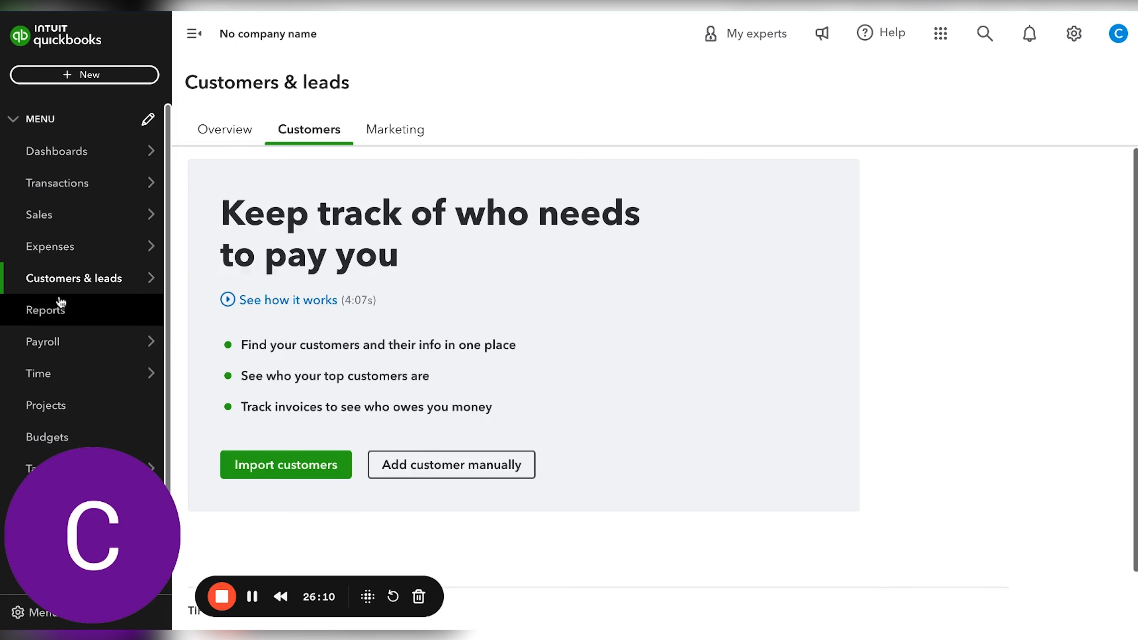
{"action": "scroll", "coordinate": [509, 264], "scroll_direction": "down", "scroll_amount": 1}
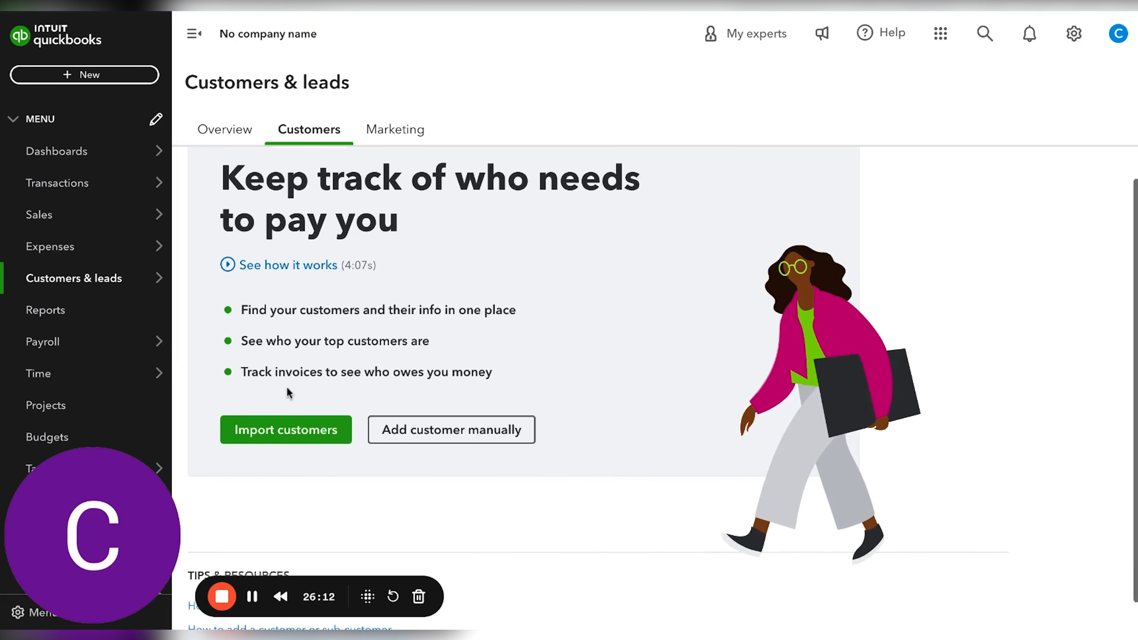
Step: Open the form for adding a customer manually, look over its Name and contact fields, and close it without saving
{"action": "scroll", "coordinate": [287, 388], "scroll_direction": "up", "scroll_amount": 1}
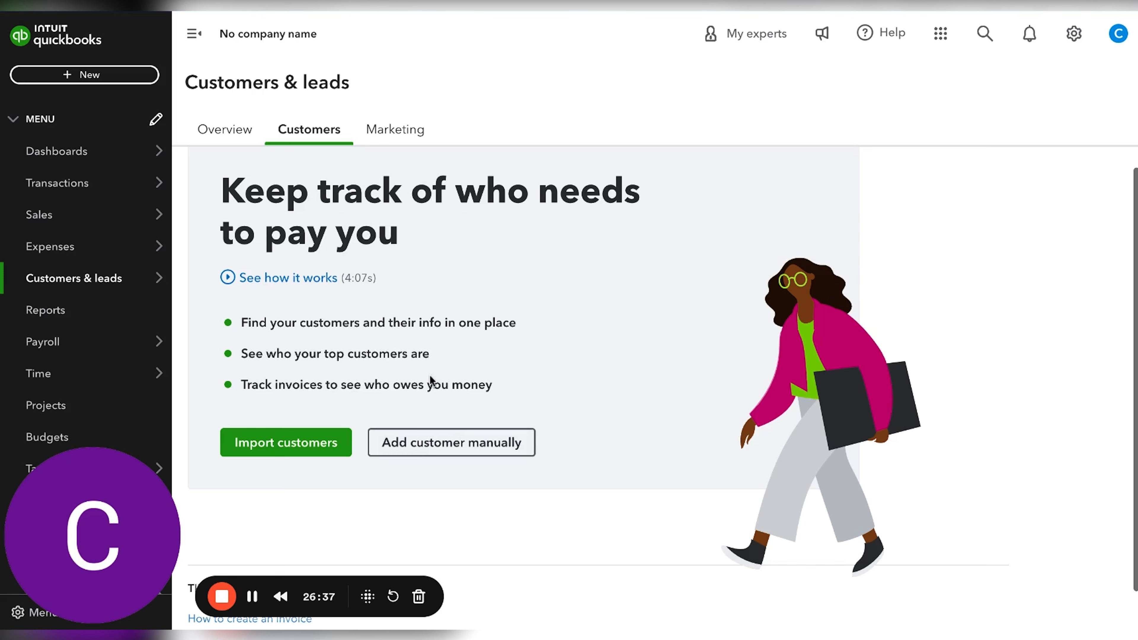
{"action": "left_click", "coordinate": [450, 443]}
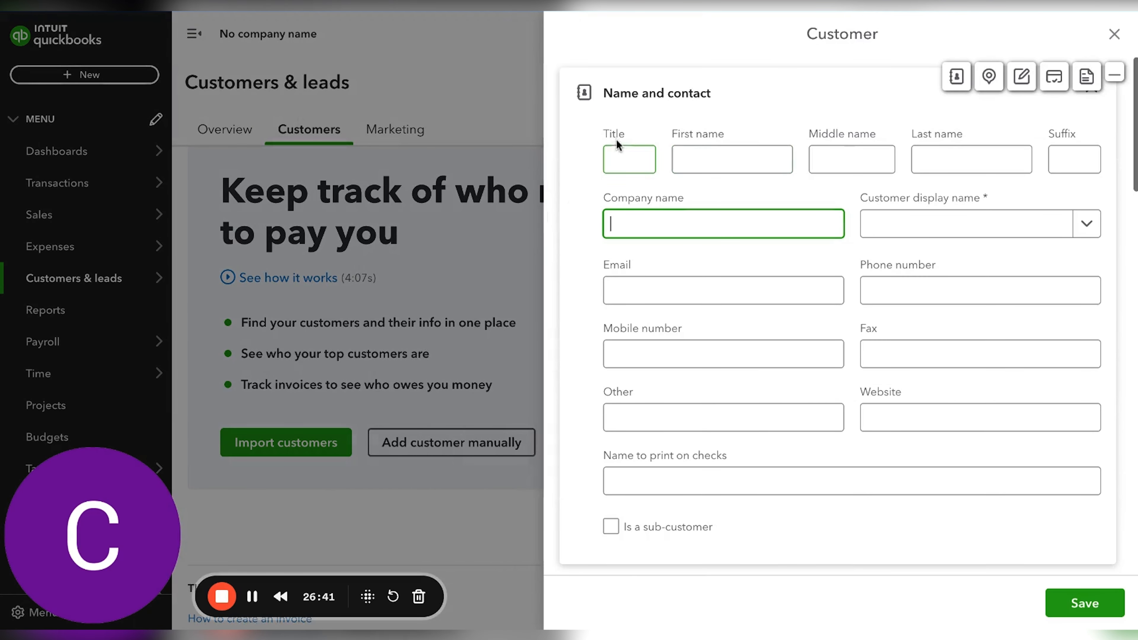
{"action": "scroll", "coordinate": [629, 292], "scroll_direction": "down", "scroll_amount": 1}
{"action": "scroll", "coordinate": [627, 288], "scroll_direction": "up", "scroll_amount": 1}
{"action": "left_click", "coordinate": [1115, 36]}
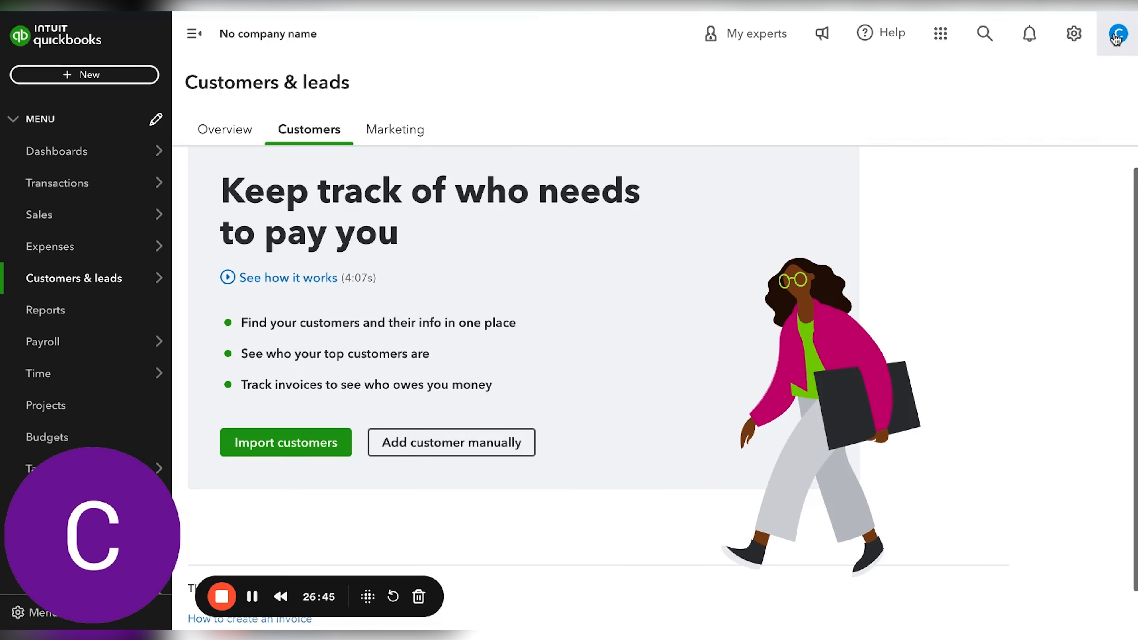
Step: Open the Products & services page under Sales and look over its introduction
{"action": "scroll", "coordinate": [118, 224], "scroll_direction": "down", "scroll_amount": 1}
{"action": "mouse_move", "coordinate": [118, 224]}
{"action": "scroll", "coordinate": [118, 226], "scroll_direction": "up", "scroll_amount": 1}
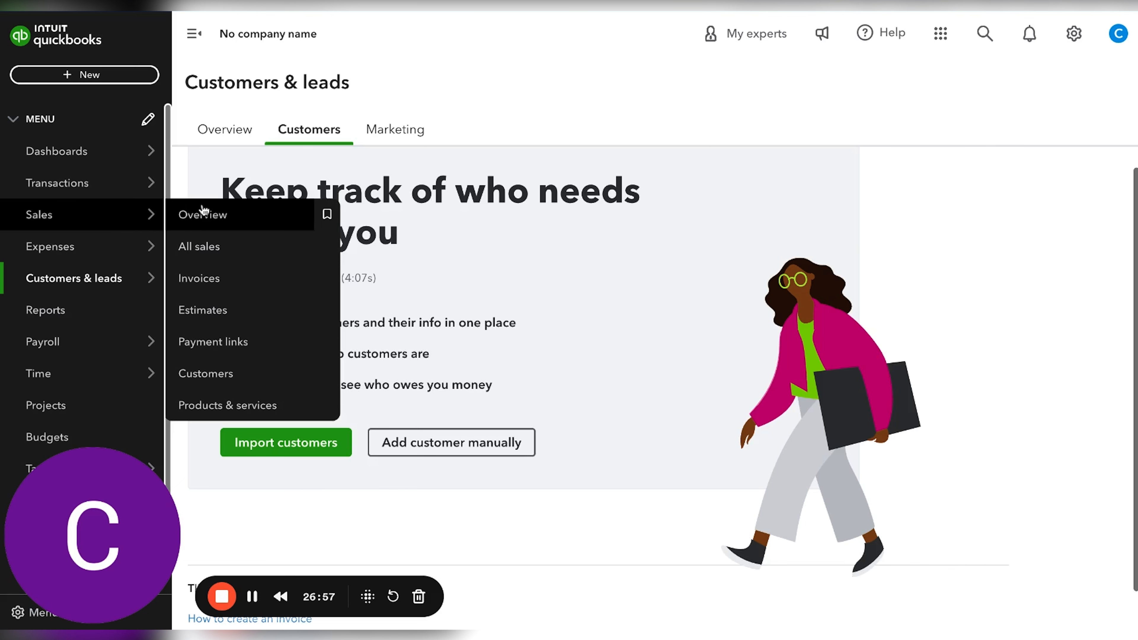
{"action": "left_click", "coordinate": [285, 407]}
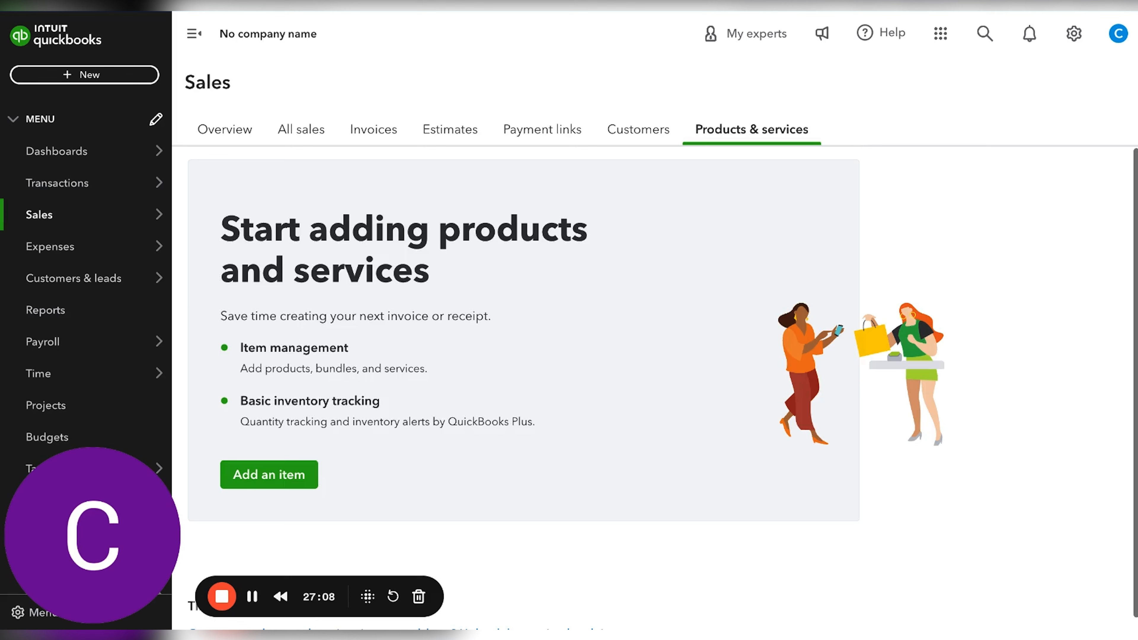
{"action": "scroll", "coordinate": [917, 275], "scroll_direction": "down", "scroll_amount": 1}
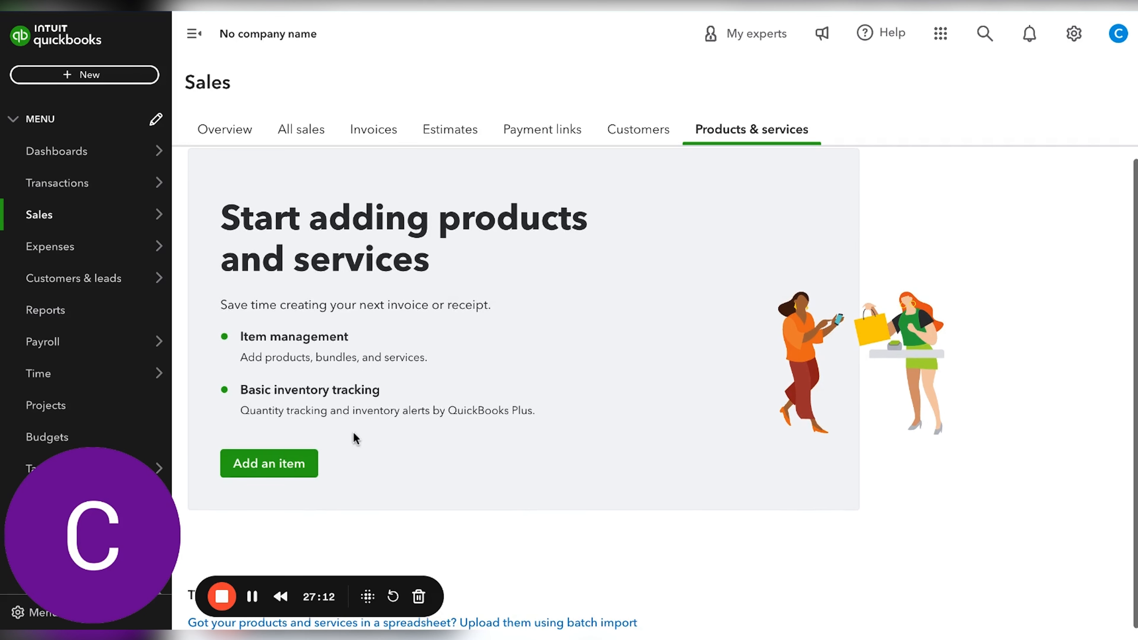
Step: Open the form for a new item, review its Basic info, Sales and Purchasing sections, and close it without saving
{"action": "left_click", "coordinate": [286, 471]}
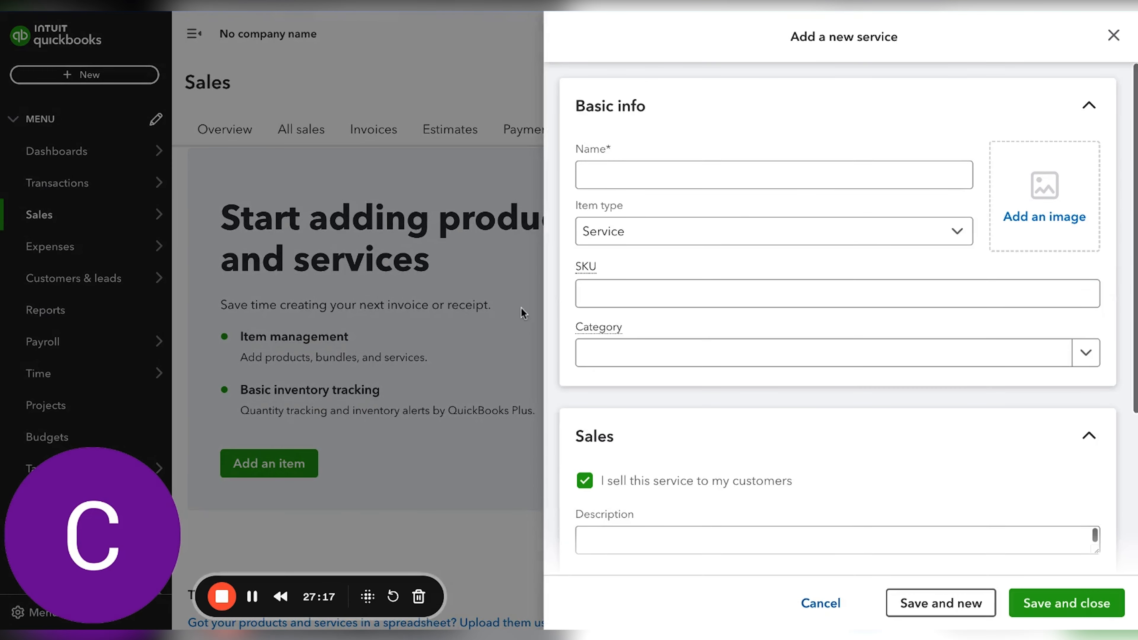
{"action": "scroll", "coordinate": [627, 389], "scroll_direction": "down", "scroll_amount": 2}
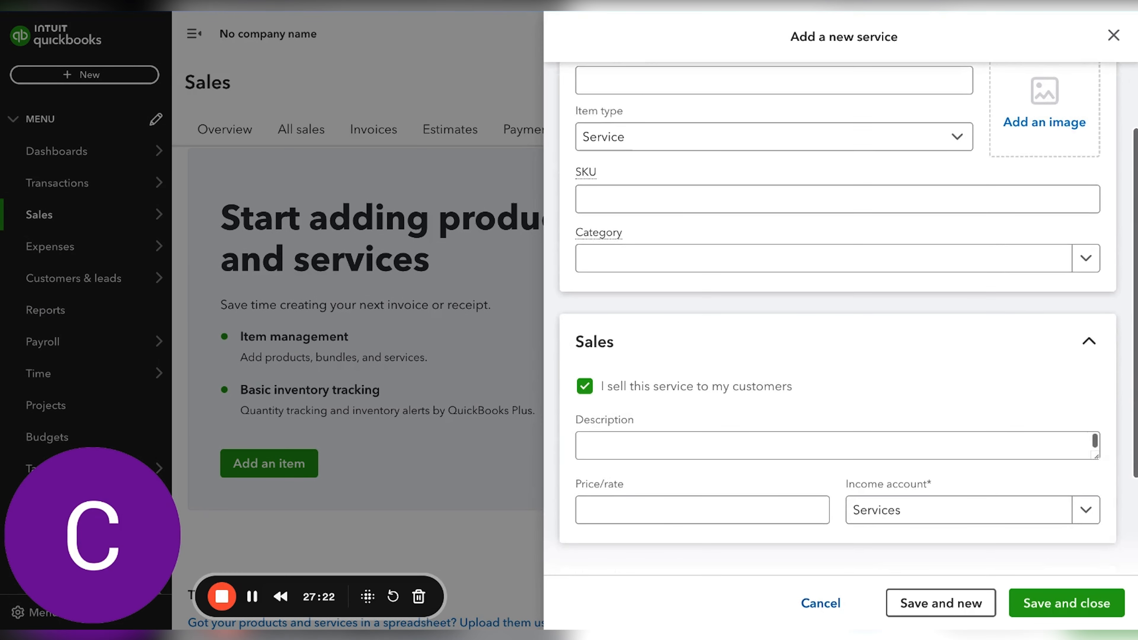
{"action": "left_click", "coordinate": [638, 441]}
{"action": "scroll", "coordinate": [638, 441], "scroll_direction": "down", "scroll_amount": 1}
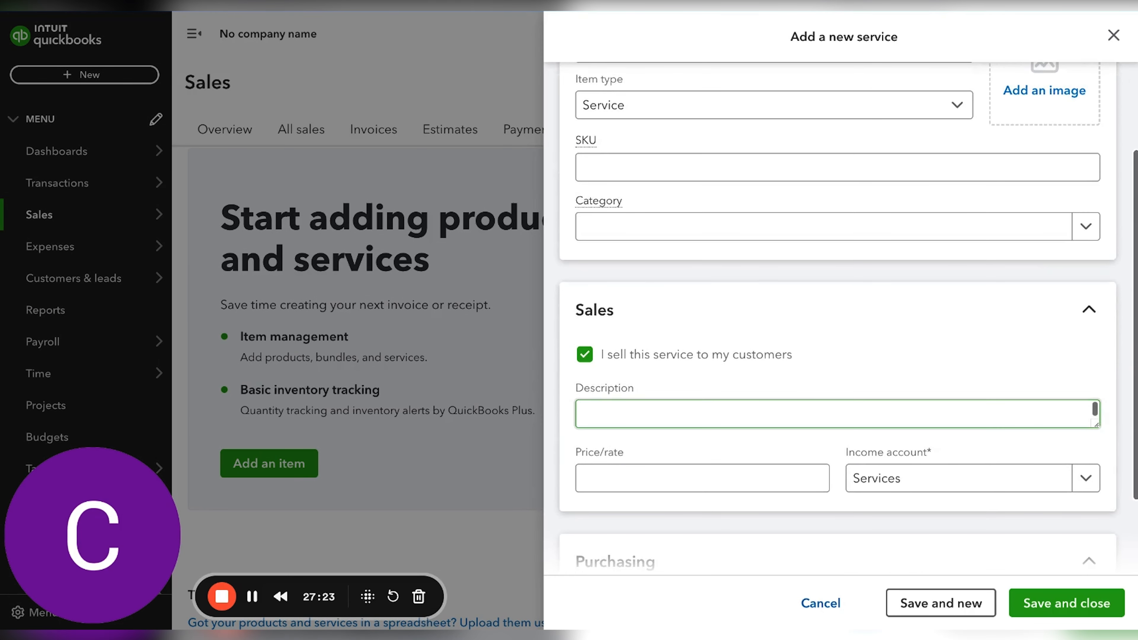
{"action": "scroll", "coordinate": [665, 330], "scroll_direction": "down", "scroll_amount": 3}
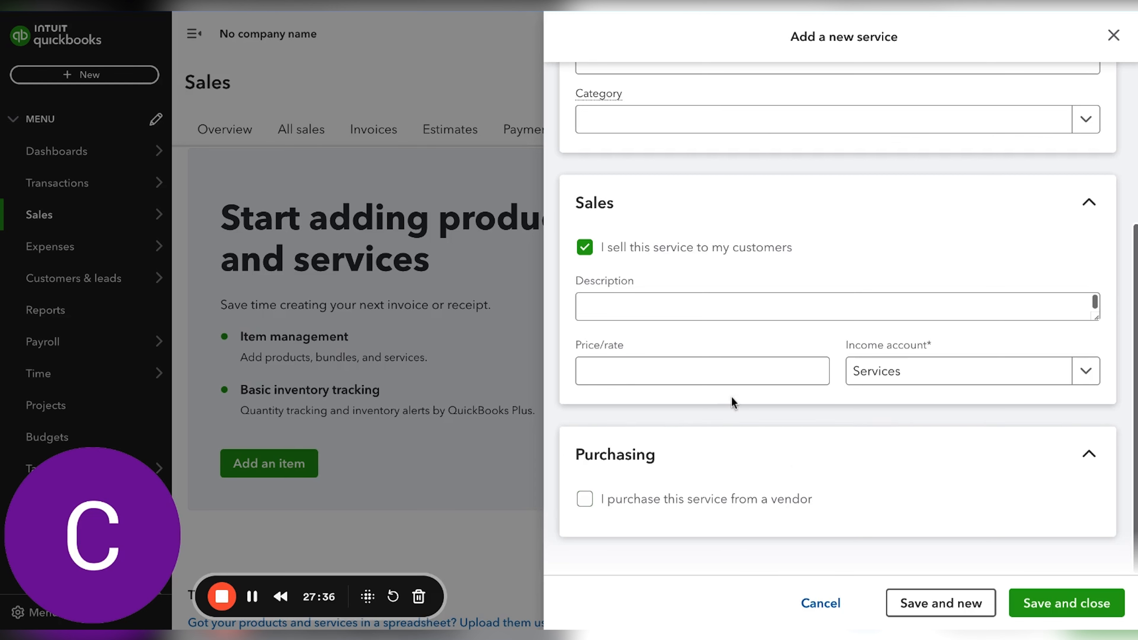
{"action": "scroll", "coordinate": [733, 403], "scroll_direction": "up", "scroll_amount": 5}
{"action": "left_click", "coordinate": [902, 176]}
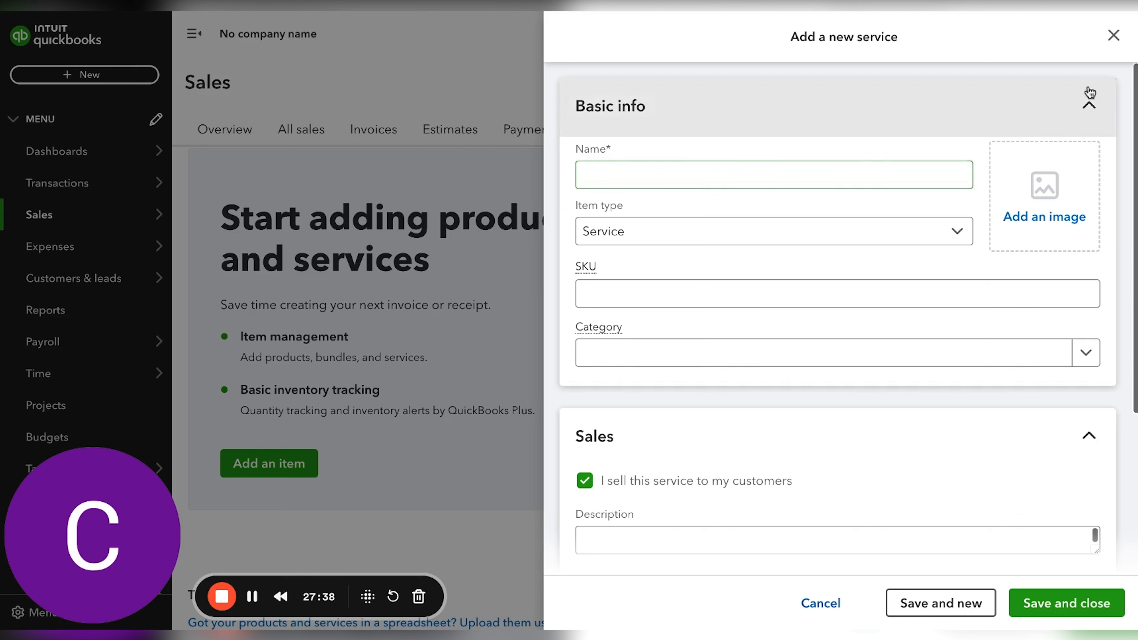
{"action": "left_click", "coordinate": [1112, 37]}
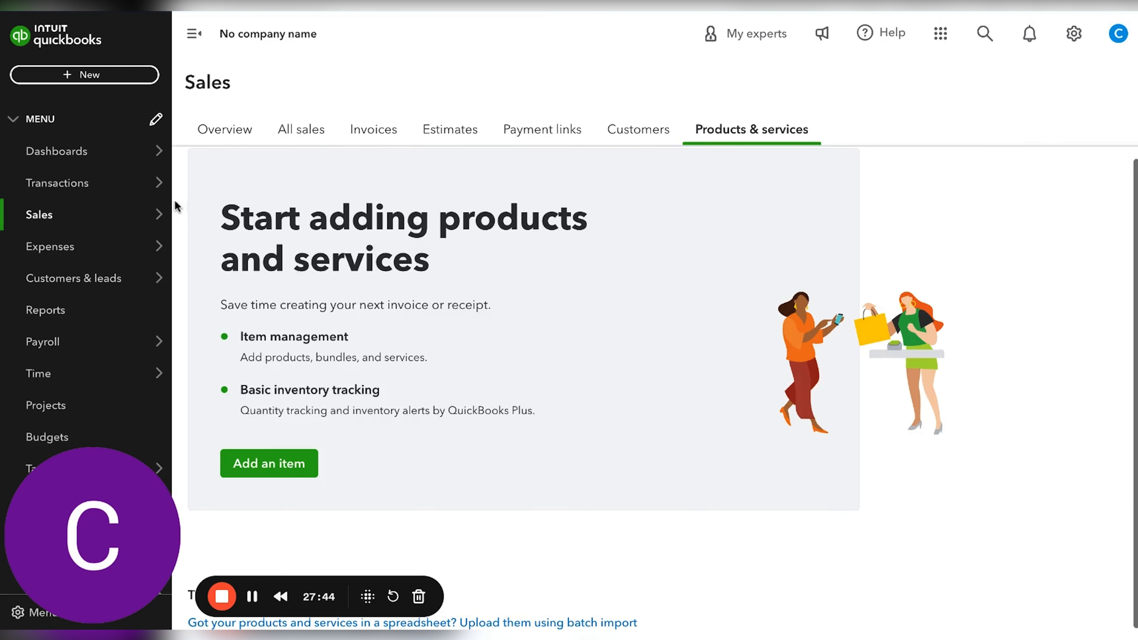
Step: Open the Invoices page under Sales and look over its banner about managing all kinds of payments
{"action": "mouse_move", "coordinate": [116, 192]}
{"action": "mouse_move", "coordinate": [101, 217]}
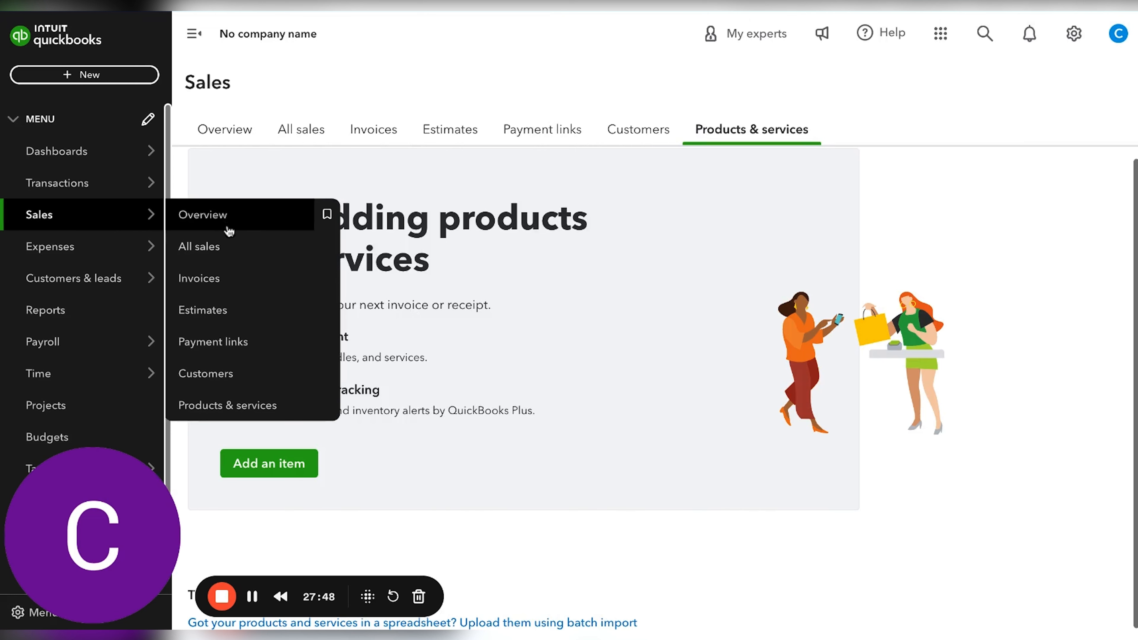
{"action": "left_click", "coordinate": [222, 280]}
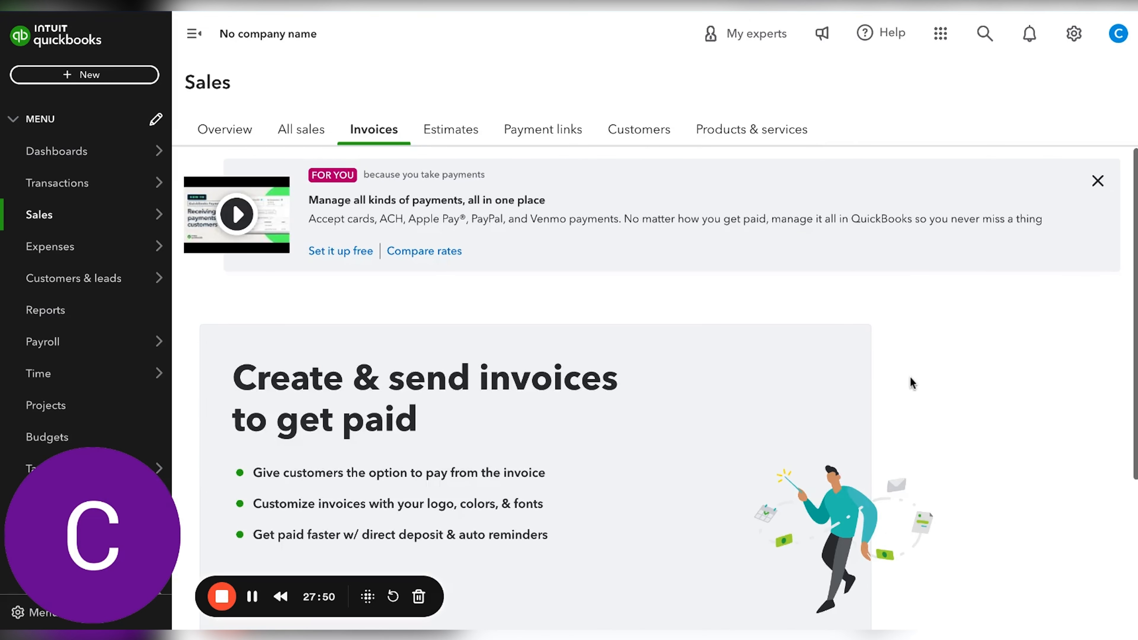
{"action": "scroll", "coordinate": [911, 381], "scroll_direction": "down", "scroll_amount": 3}
{"action": "scroll", "coordinate": [911, 381], "scroll_direction": "up", "scroll_amount": 2}
{"action": "scroll", "coordinate": [911, 382], "scroll_direction": "up", "scroll_amount": 1}
{"action": "scroll", "coordinate": [911, 381], "scroll_direction": "down", "scroll_amount": 2}
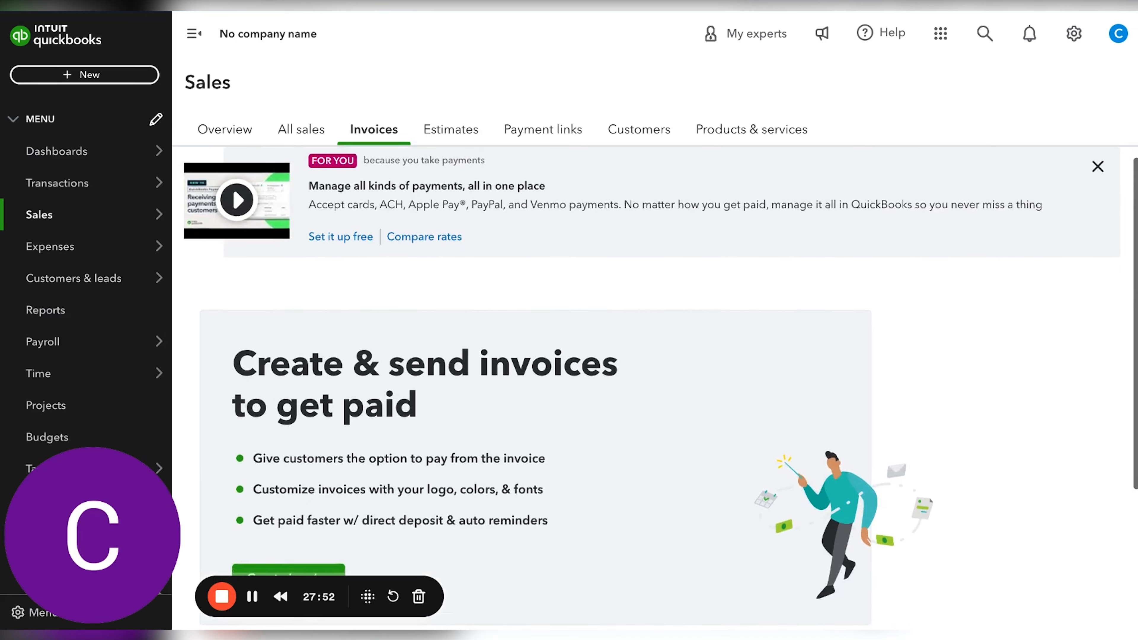
{"action": "scroll", "coordinate": [911, 381], "scroll_direction": "up", "scroll_amount": 2}
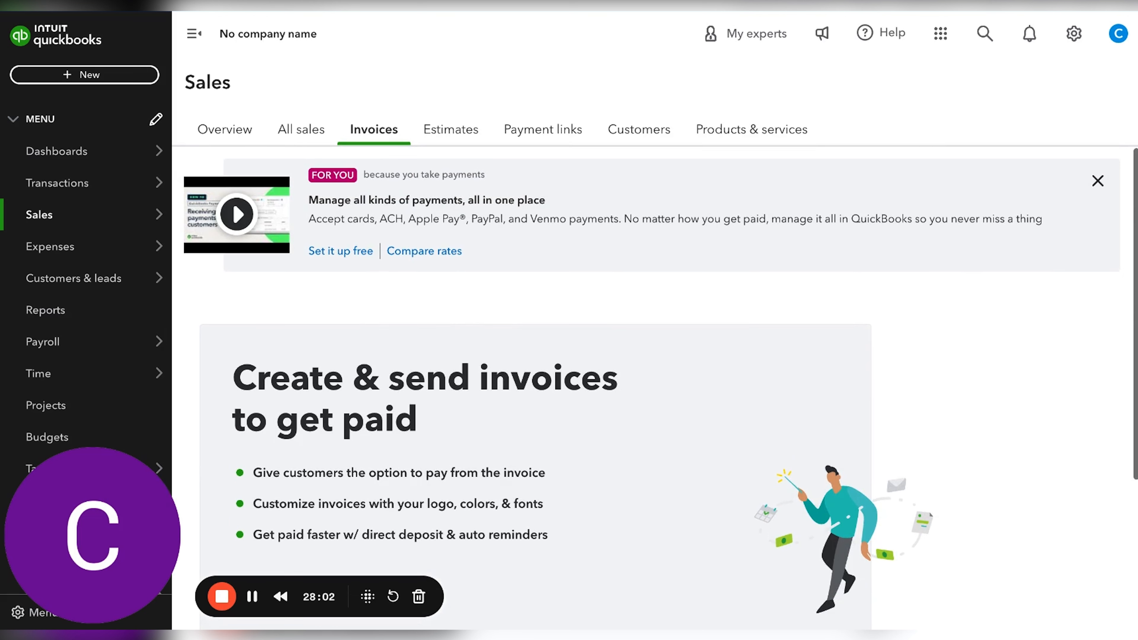
{"action": "scroll", "coordinate": [826, 315], "scroll_direction": "down", "scroll_amount": 1}
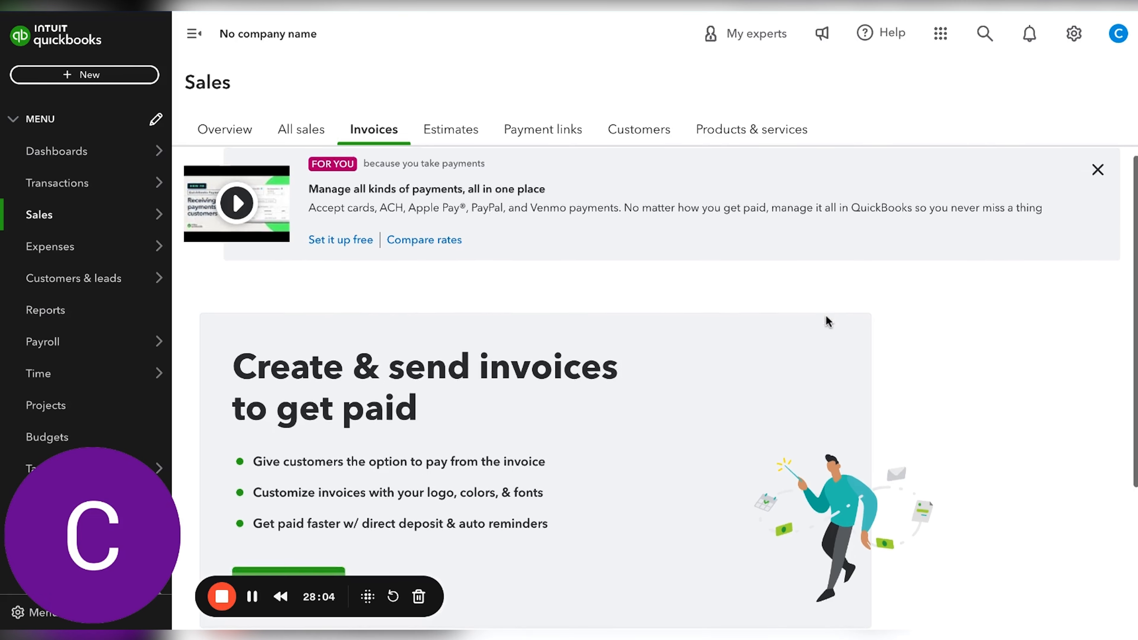
{"action": "scroll", "coordinate": [671, 289], "scroll_direction": "up", "scroll_amount": 1}
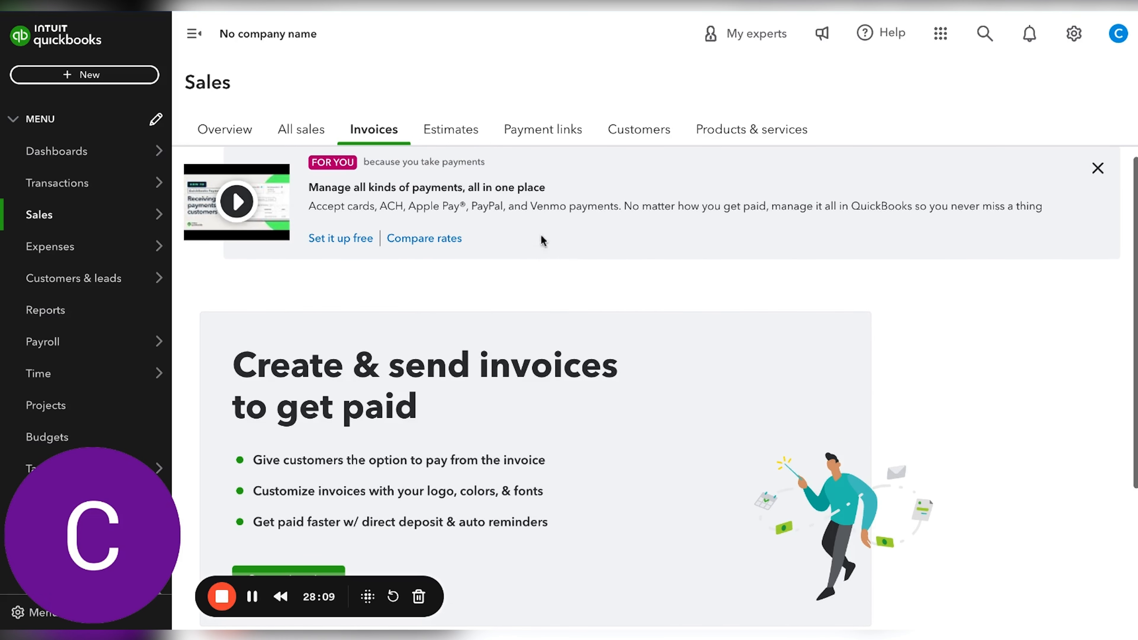
Step: Examine the Create & send invoices section and the Tips & resources on the Invoices page
{"action": "scroll", "coordinate": [613, 254], "scroll_direction": "down", "scroll_amount": 3}
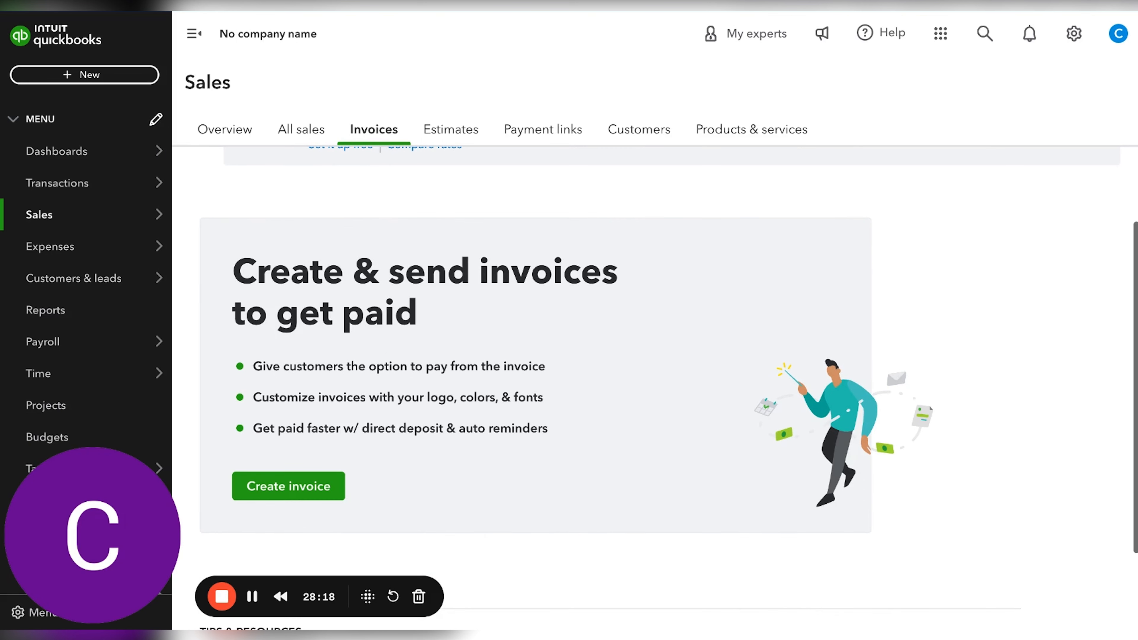
{"action": "scroll", "coordinate": [645, 356], "scroll_direction": "down", "scroll_amount": 1}
{"action": "scroll", "coordinate": [645, 355], "scroll_direction": "up", "scroll_amount": 1}
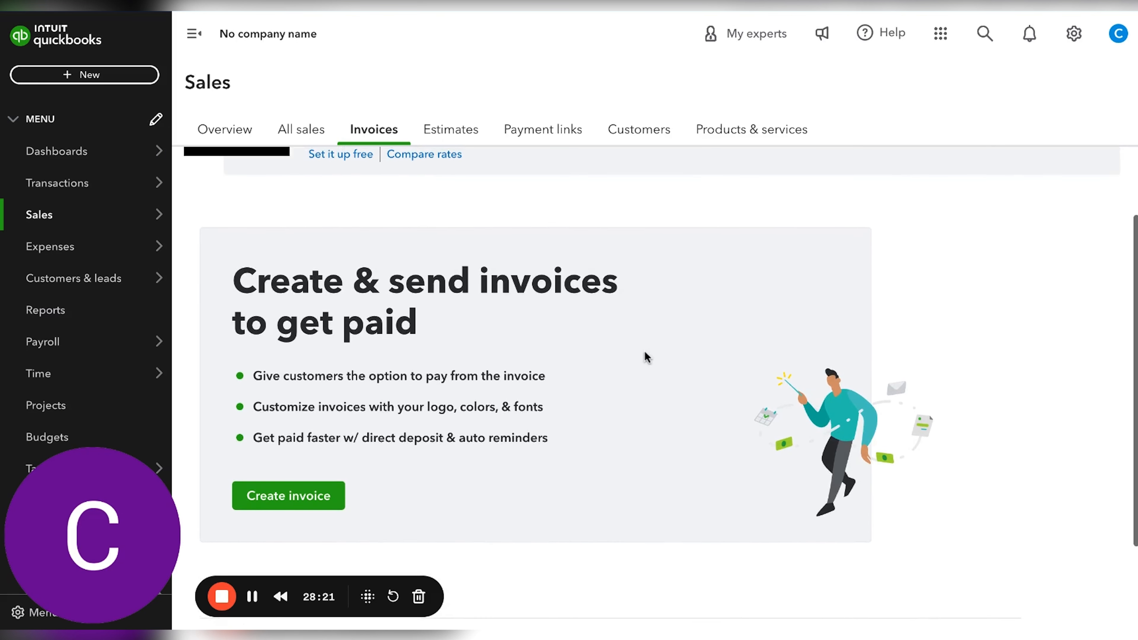
{"action": "scroll", "coordinate": [920, 398], "scroll_direction": "down", "scroll_amount": 1}
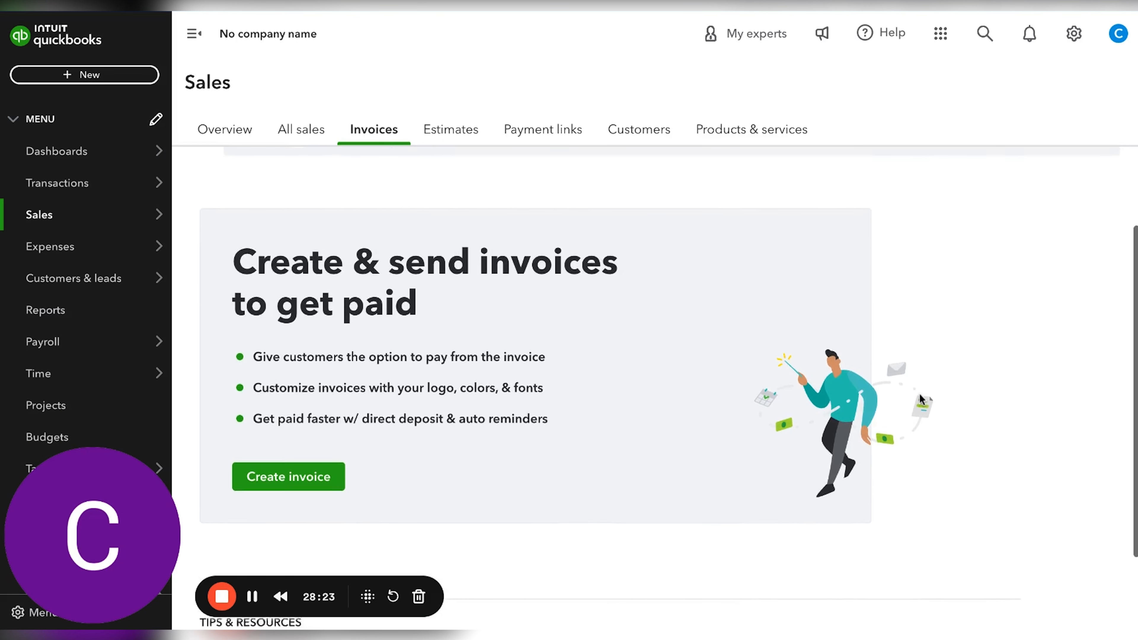
{"action": "scroll", "coordinate": [921, 398], "scroll_direction": "down", "scroll_amount": 1}
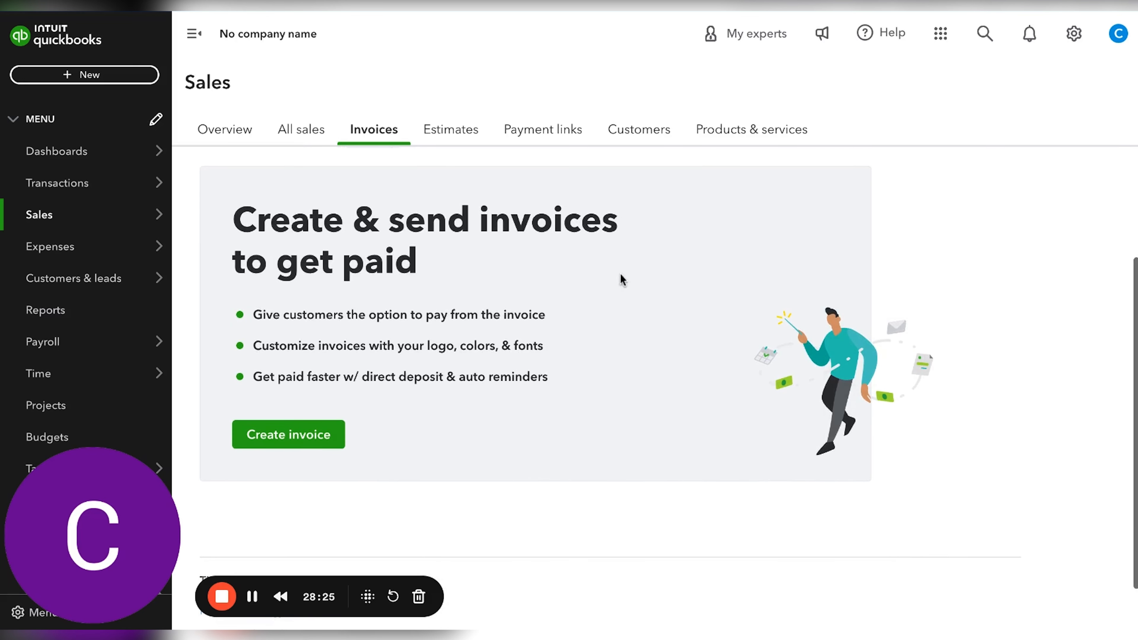
{"action": "scroll", "coordinate": [209, 349], "scroll_direction": "down", "scroll_amount": 1}
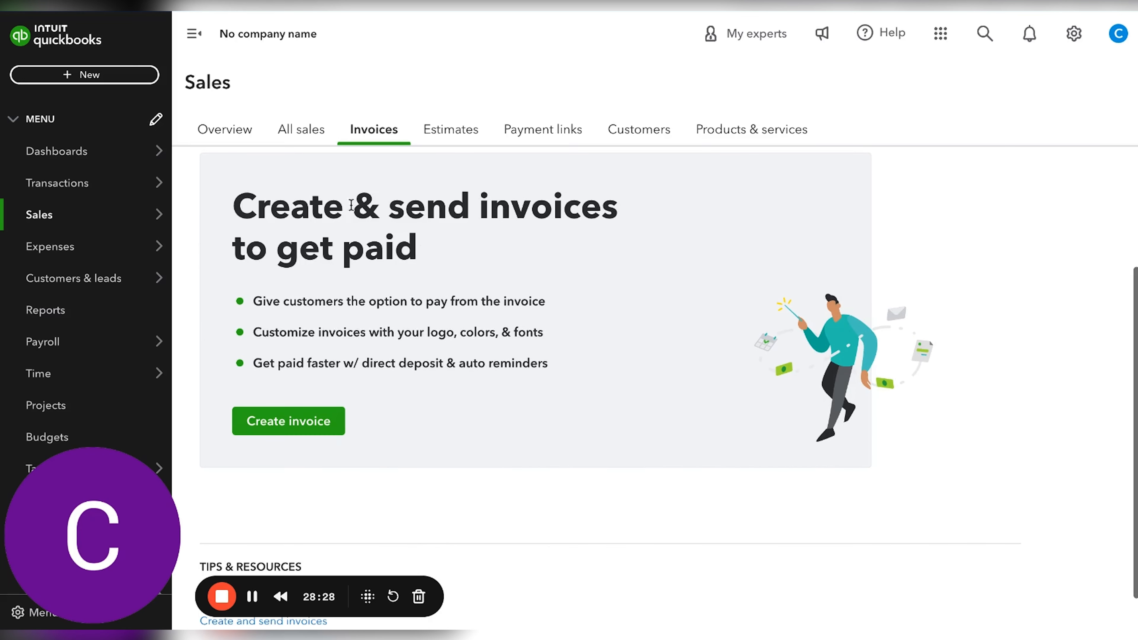
{"action": "scroll", "coordinate": [326, 342], "scroll_direction": "down", "scroll_amount": 1}
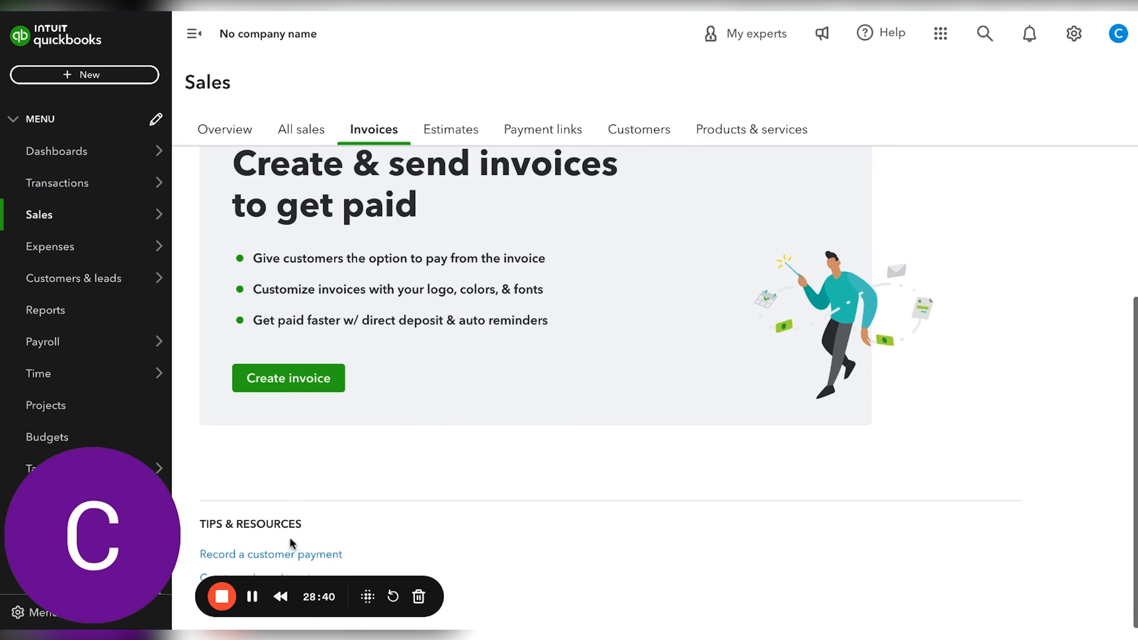
{"action": "scroll", "coordinate": [352, 461], "scroll_direction": "up", "scroll_amount": 1}
{"action": "scroll", "coordinate": [352, 462], "scroll_direction": "down", "scroll_amount": 1}
{"action": "scroll", "coordinate": [434, 458], "scroll_direction": "up", "scroll_amount": 1}
{"action": "scroll", "coordinate": [434, 457], "scroll_direction": "down", "scroll_amount": 1}
{"action": "scroll", "coordinate": [434, 461], "scroll_direction": "up", "scroll_amount": 3}
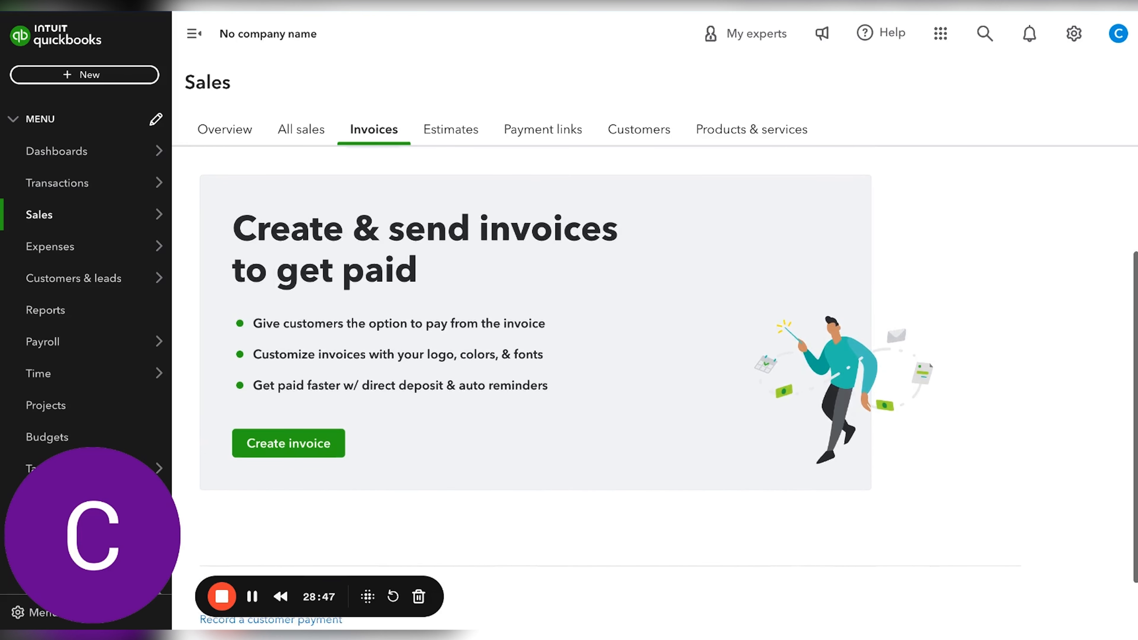
{"action": "scroll", "coordinate": [443, 389], "scroll_direction": "up", "scroll_amount": 1}
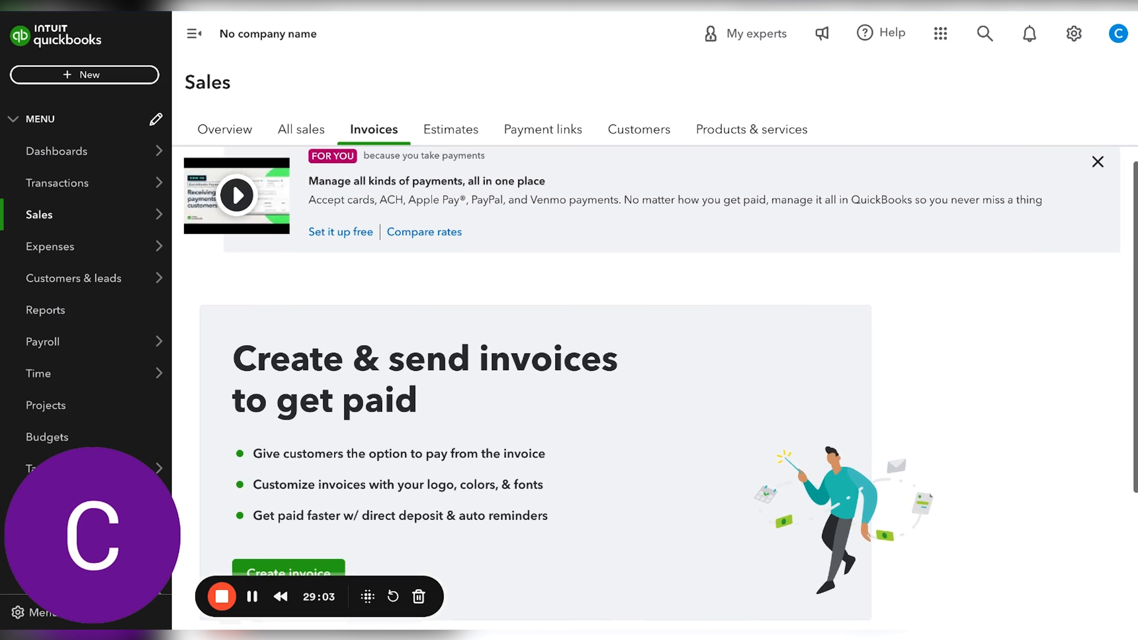
{"action": "scroll", "coordinate": [278, 449], "scroll_direction": "down", "scroll_amount": 3}
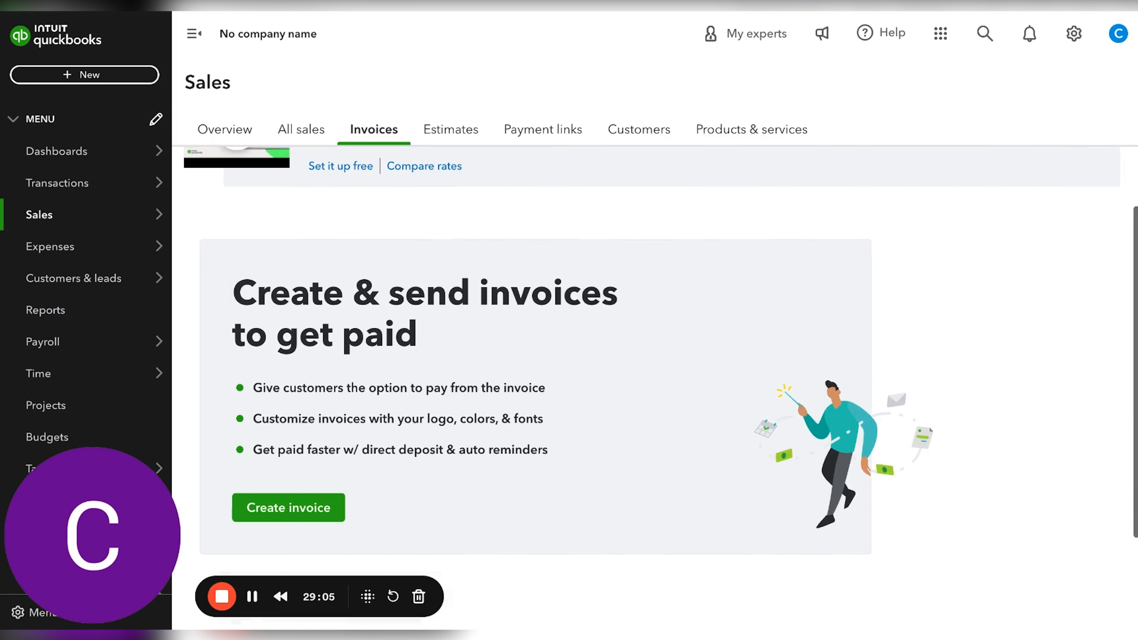
Step: Start a new invoice, go through the five-part invoicing tour to its end, and look over the invoice form
{"action": "left_click", "coordinate": [278, 449]}
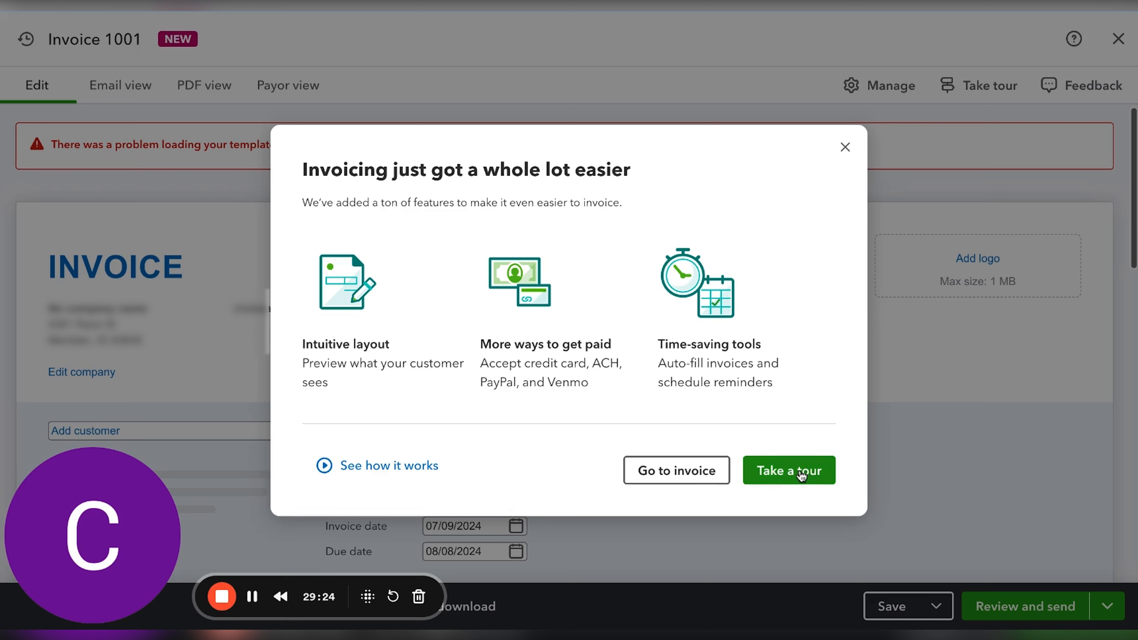
{"action": "left_click", "coordinate": [804, 482]}
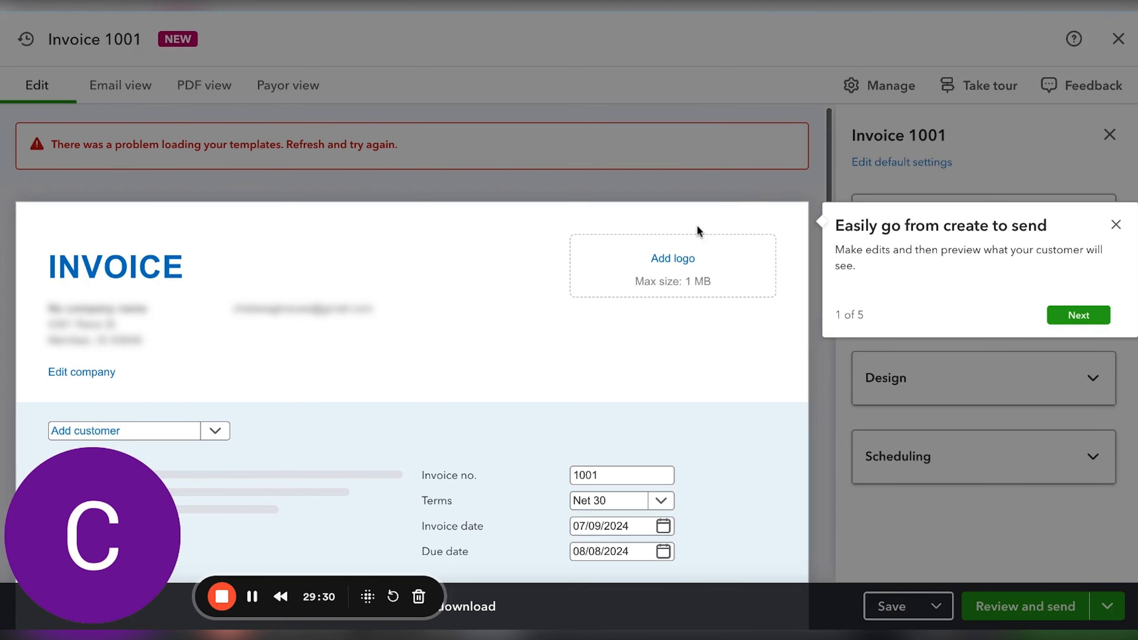
{"action": "left_click", "coordinate": [1093, 316]}
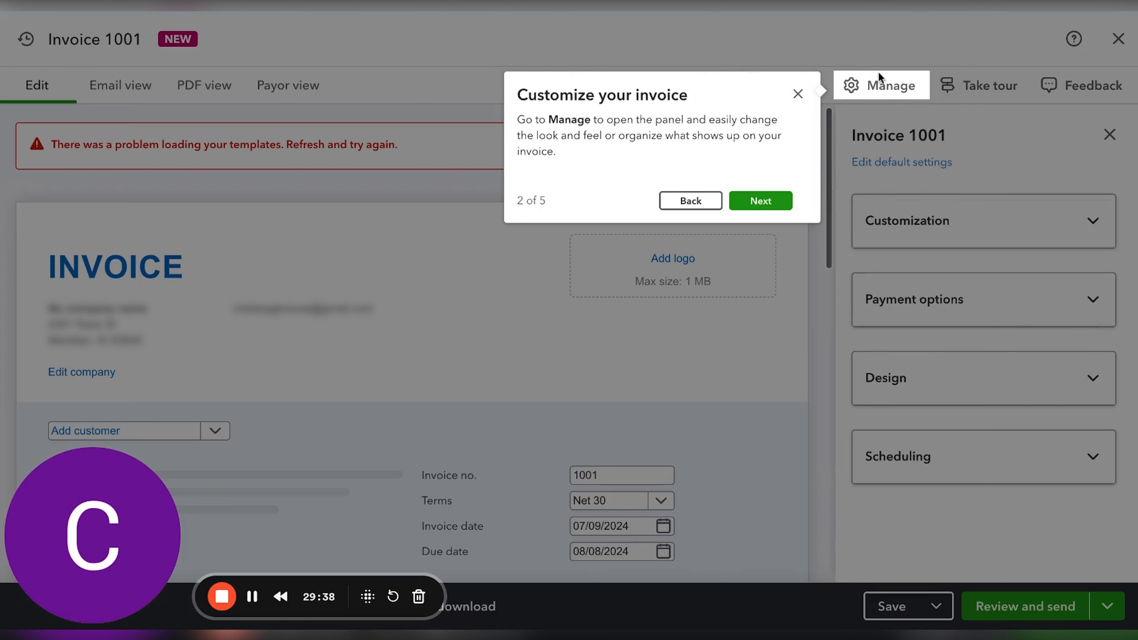
{"action": "left_click", "coordinate": [771, 206]}
{"action": "left_click", "coordinate": [775, 409]}
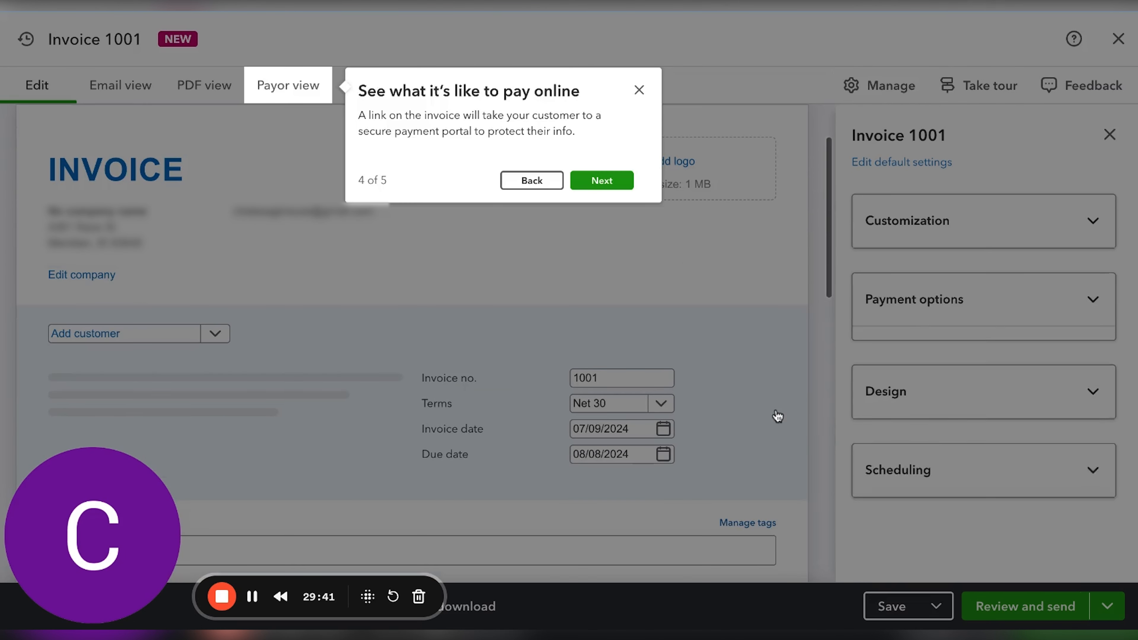
{"action": "left_click", "coordinate": [609, 180]}
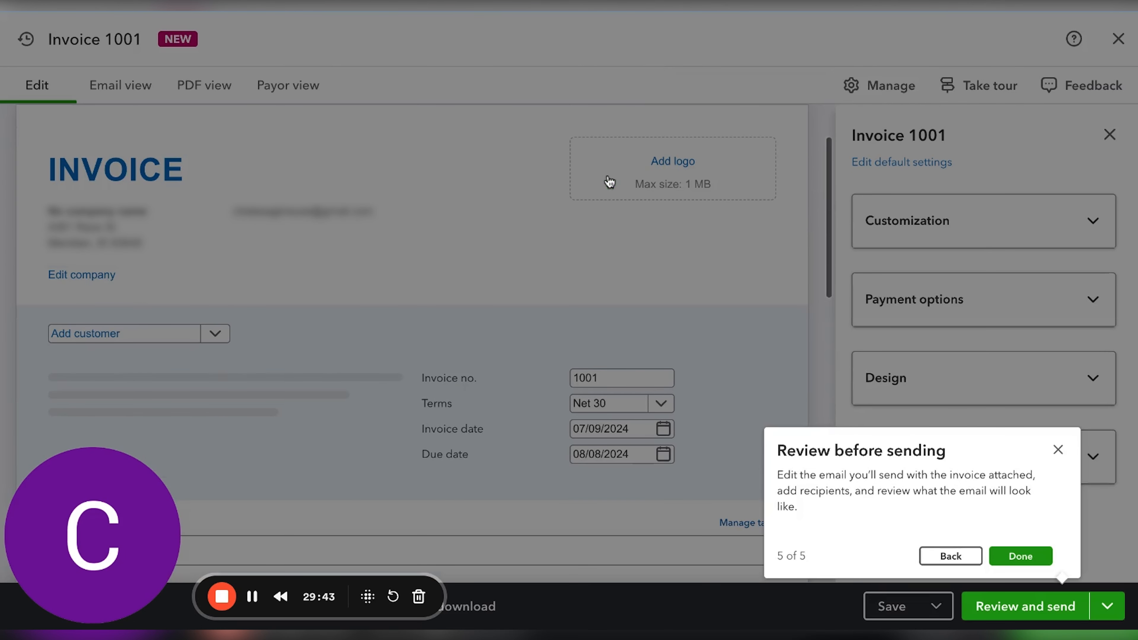
{"action": "left_click", "coordinate": [1018, 555]}
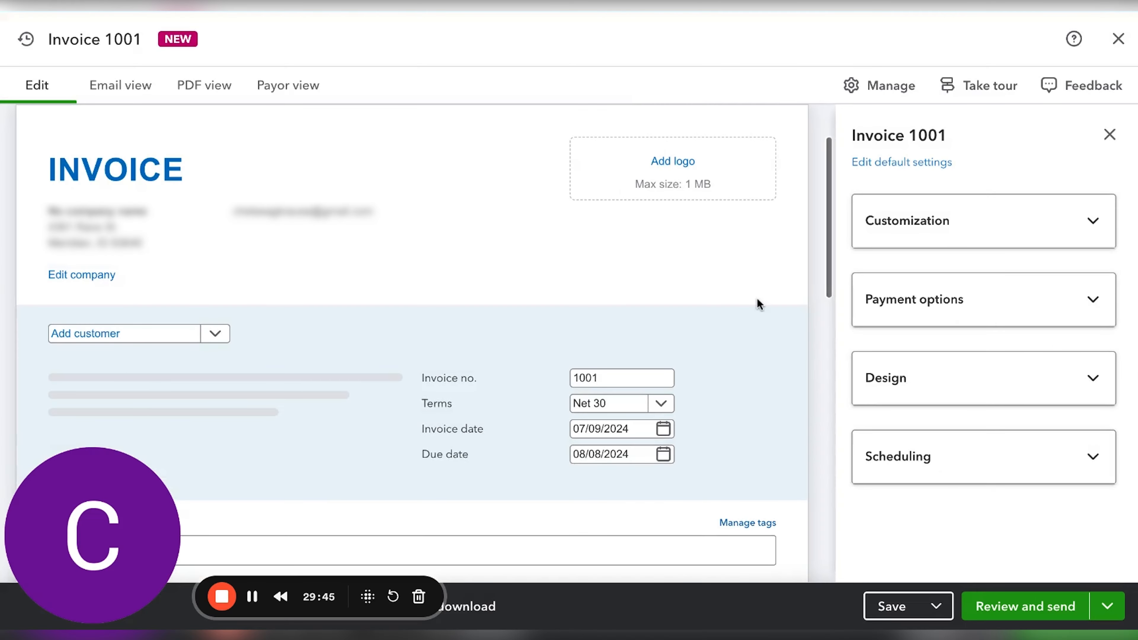
{"action": "scroll", "coordinate": [756, 297], "scroll_direction": "down", "scroll_amount": 1}
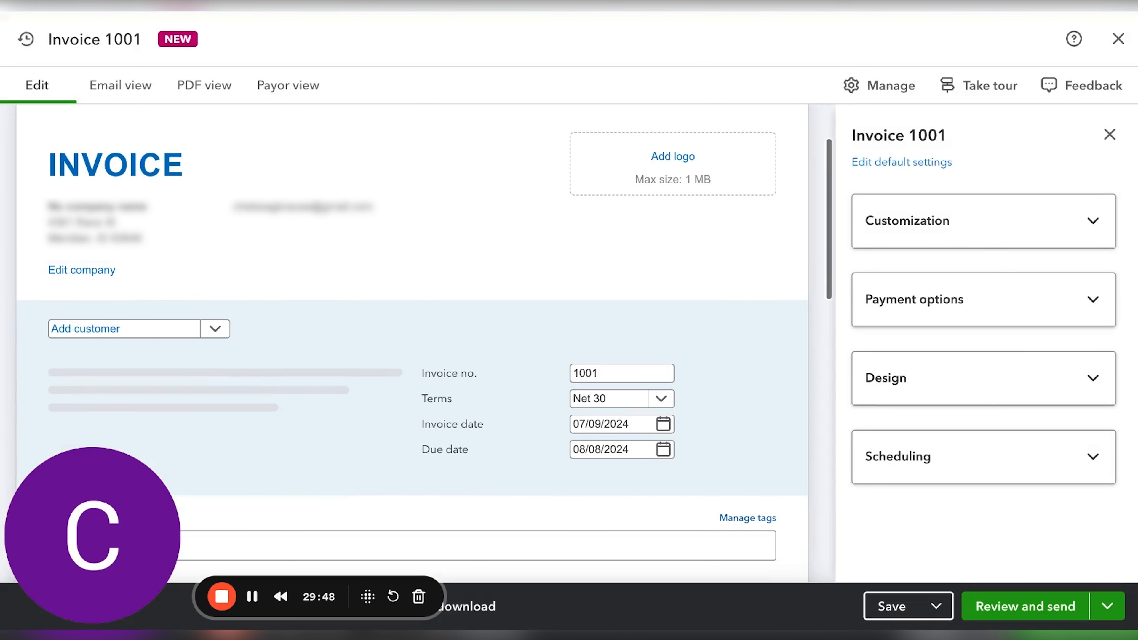
{"action": "scroll", "coordinate": [823, 187], "scroll_direction": "down", "scroll_amount": 1}
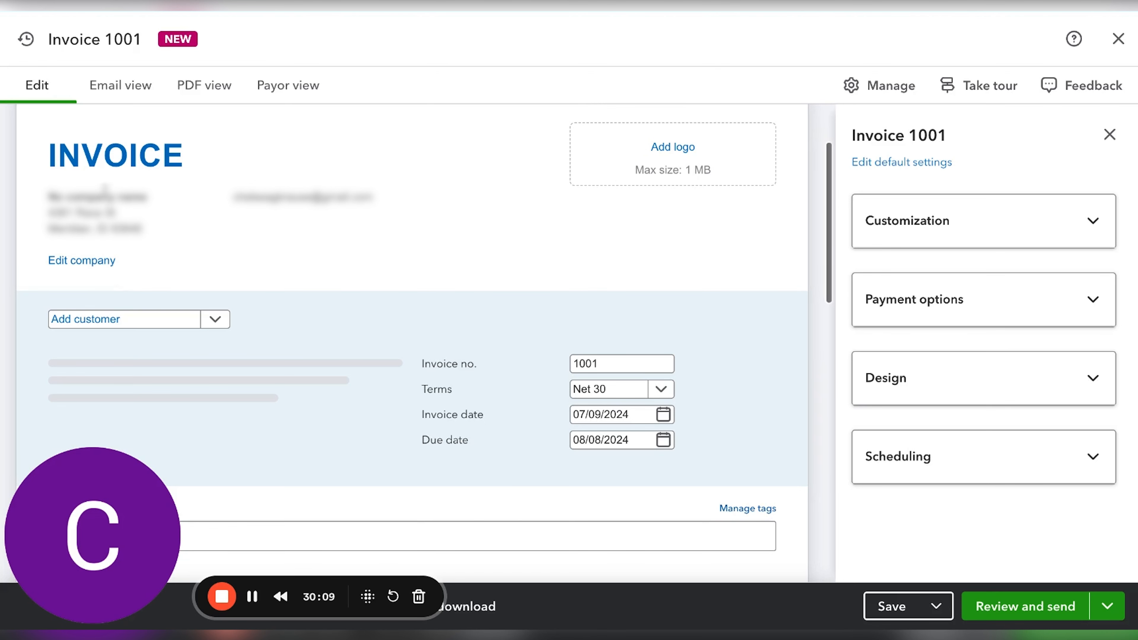
Step: Open the form for a new customer from the invoice, review its name, contact and address fields, and close it without saving
{"action": "scroll", "coordinate": [375, 246], "scroll_direction": "down", "scroll_amount": 3}
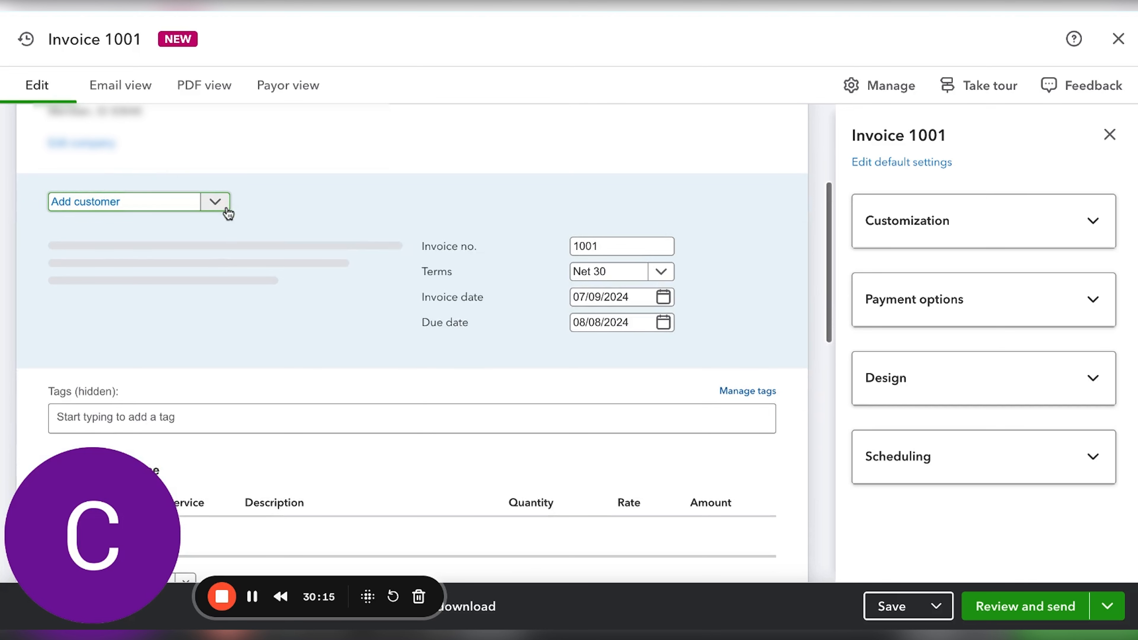
{"action": "left_click", "coordinate": [214, 201]}
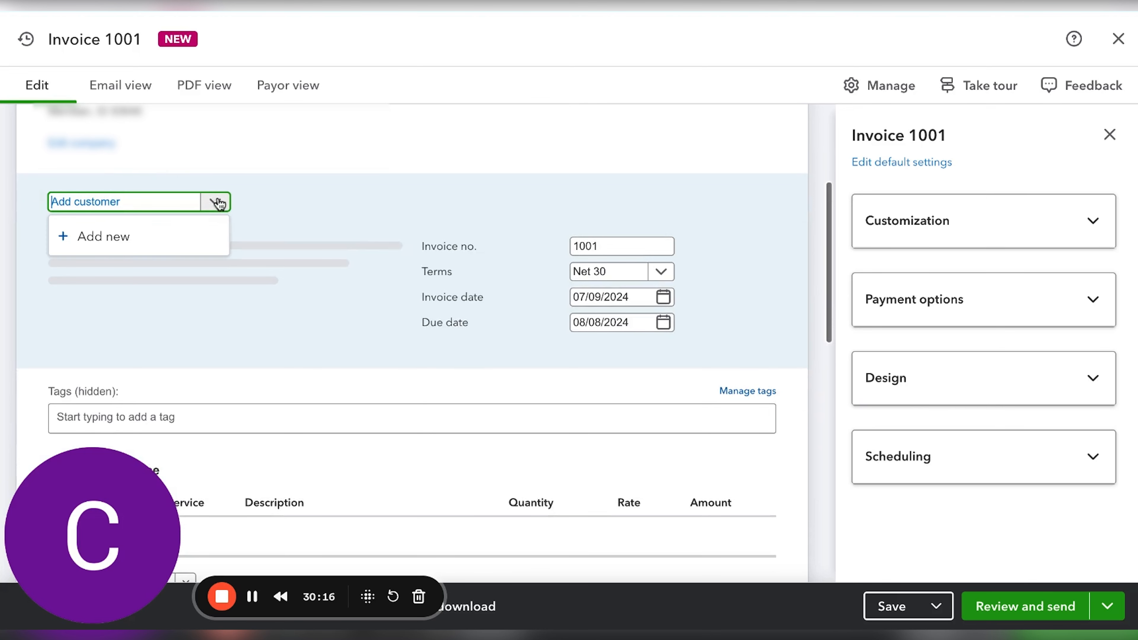
{"action": "left_click", "coordinate": [129, 240]}
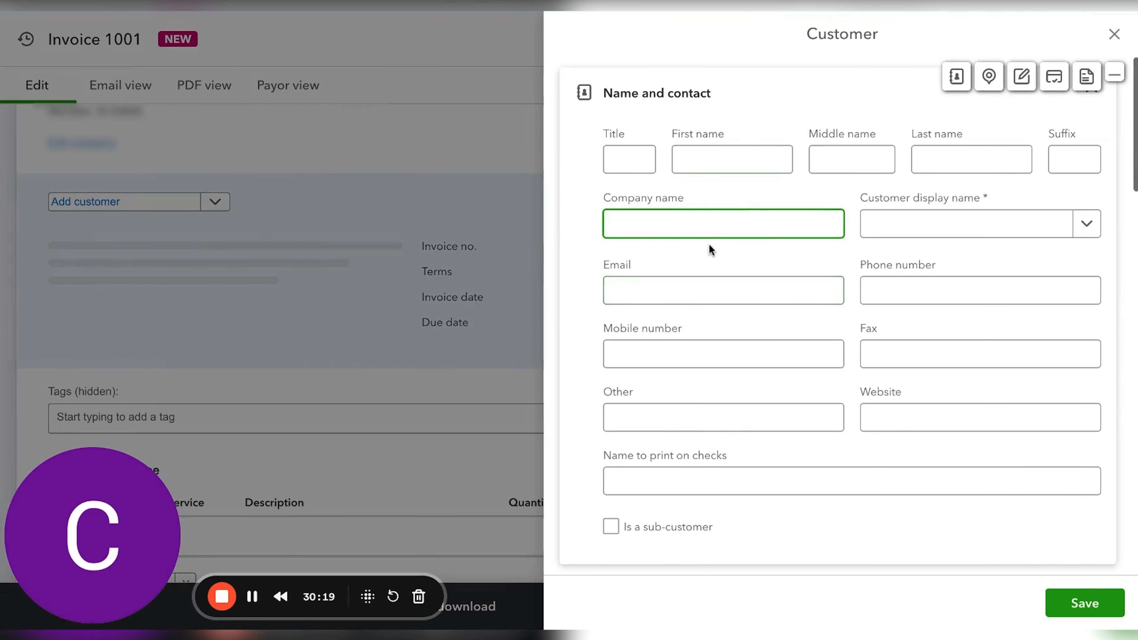
{"action": "scroll", "coordinate": [709, 247], "scroll_direction": "down", "scroll_amount": 4}
{"action": "scroll", "coordinate": [709, 247], "scroll_direction": "up", "scroll_amount": 3}
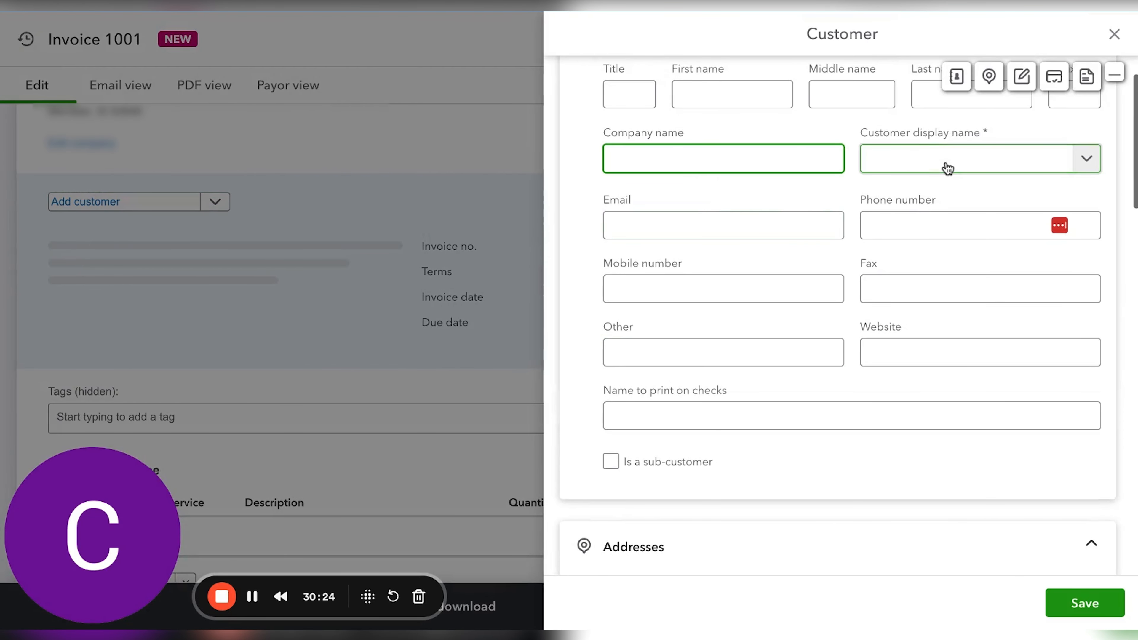
{"action": "scroll", "coordinate": [840, 193], "scroll_direction": "down", "scroll_amount": 1}
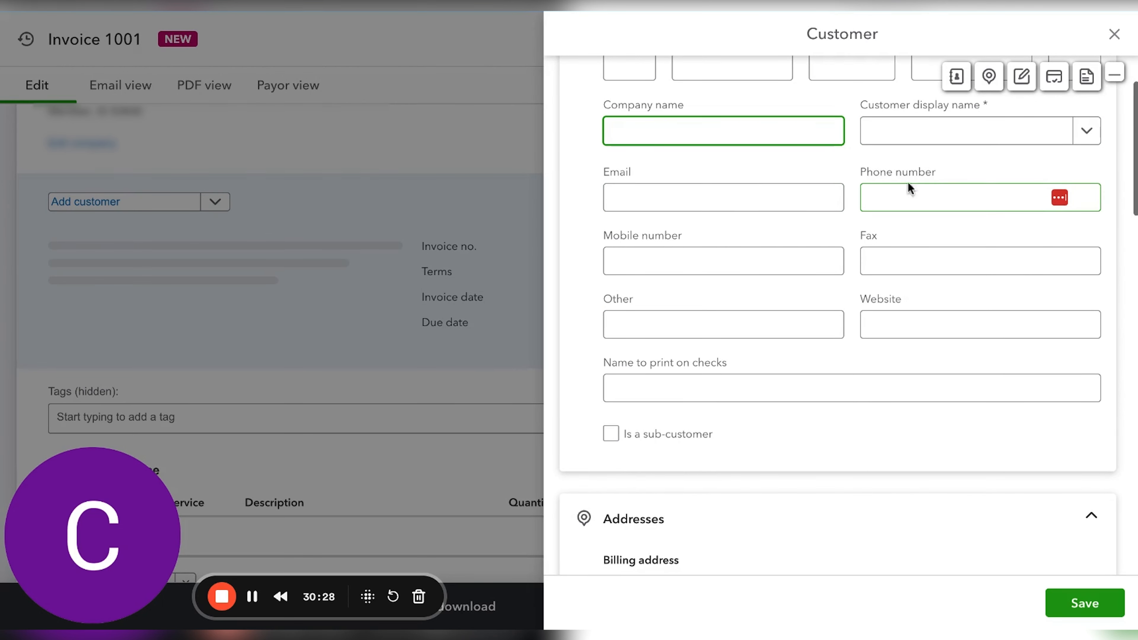
{"action": "scroll", "coordinate": [904, 259], "scroll_direction": "down", "scroll_amount": 6}
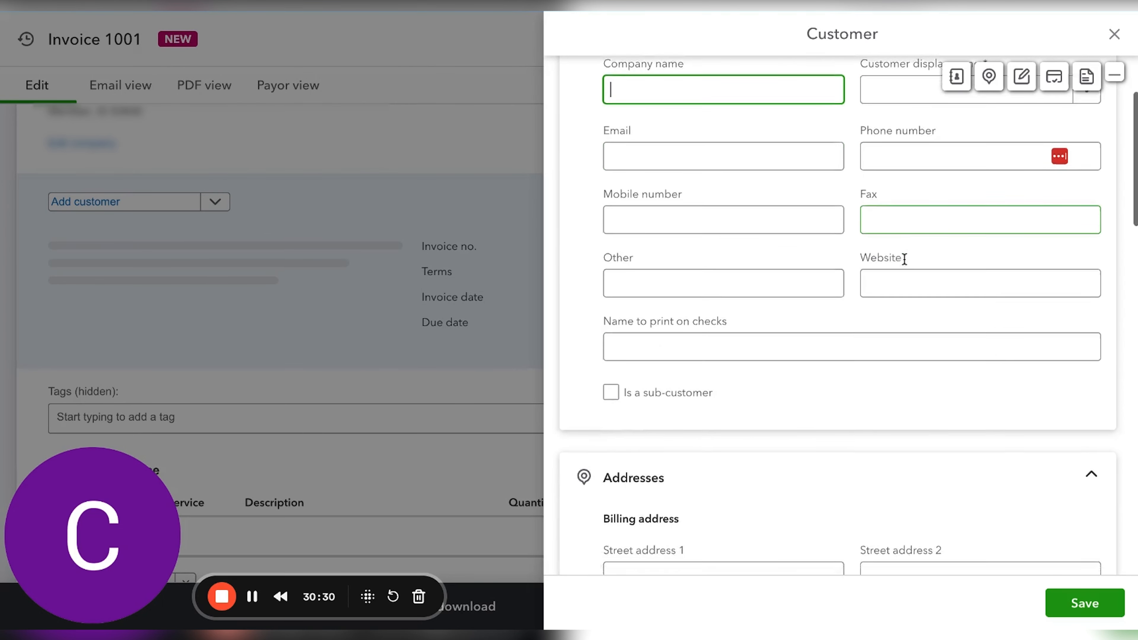
{"action": "scroll", "coordinate": [838, 314], "scroll_direction": "down", "scroll_amount": 3}
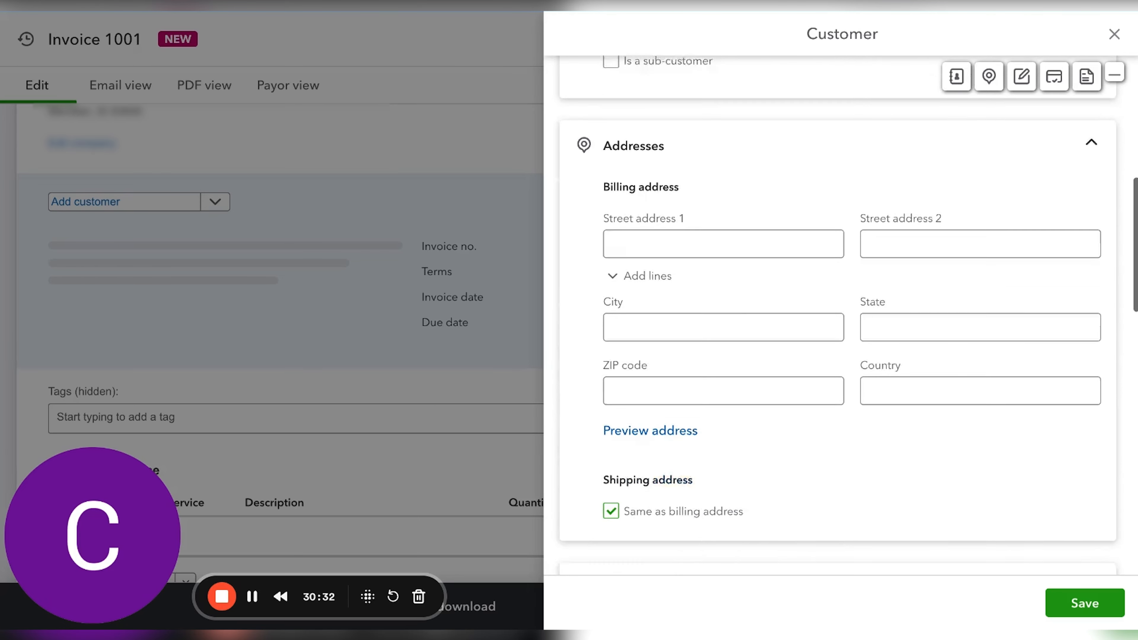
{"action": "scroll", "coordinate": [696, 299], "scroll_direction": "down", "scroll_amount": 4}
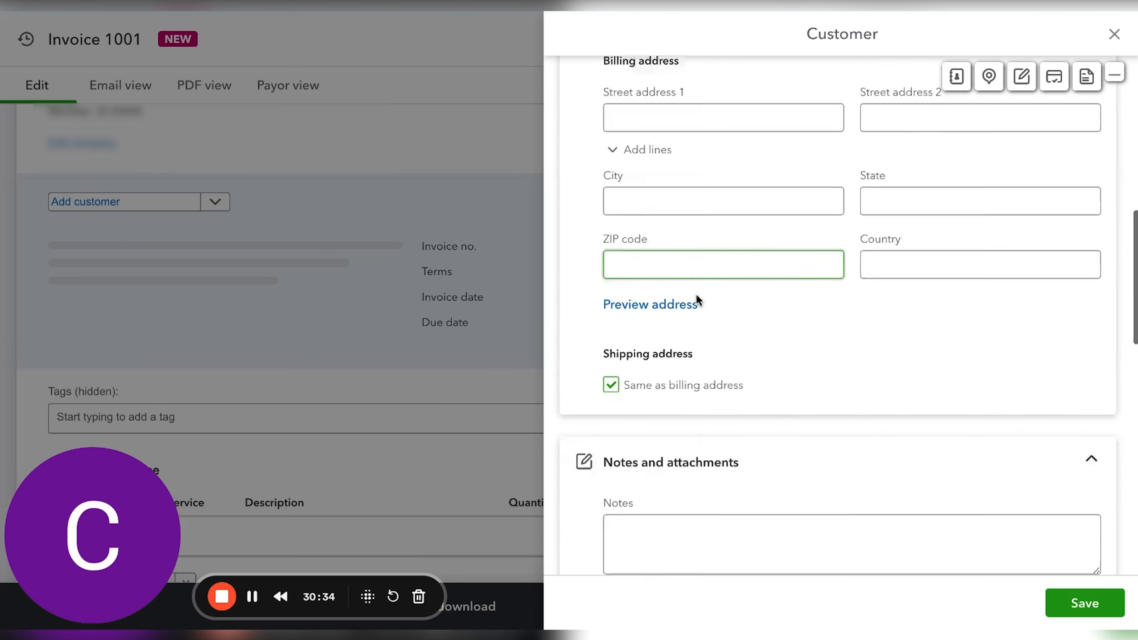
{"action": "left_click", "coordinate": [474, 171]}
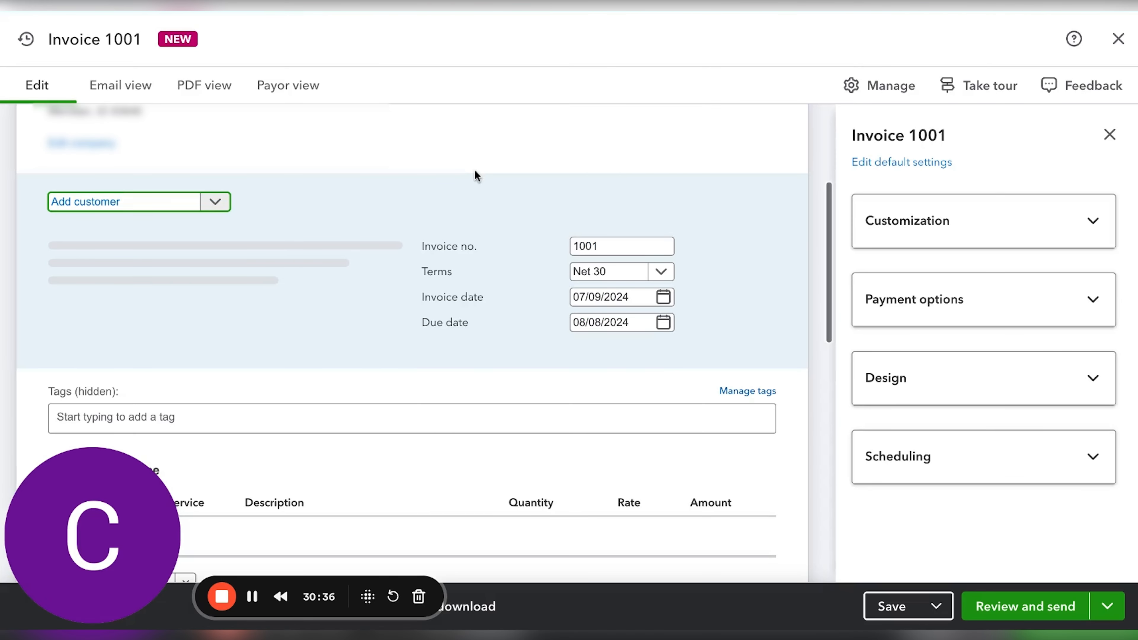
Step: Reopen the new customer form from the invoice and review its Notes and attachments and Payments sections
{"action": "left_click", "coordinate": [223, 206]}
{"action": "left_click", "coordinate": [176, 229]}
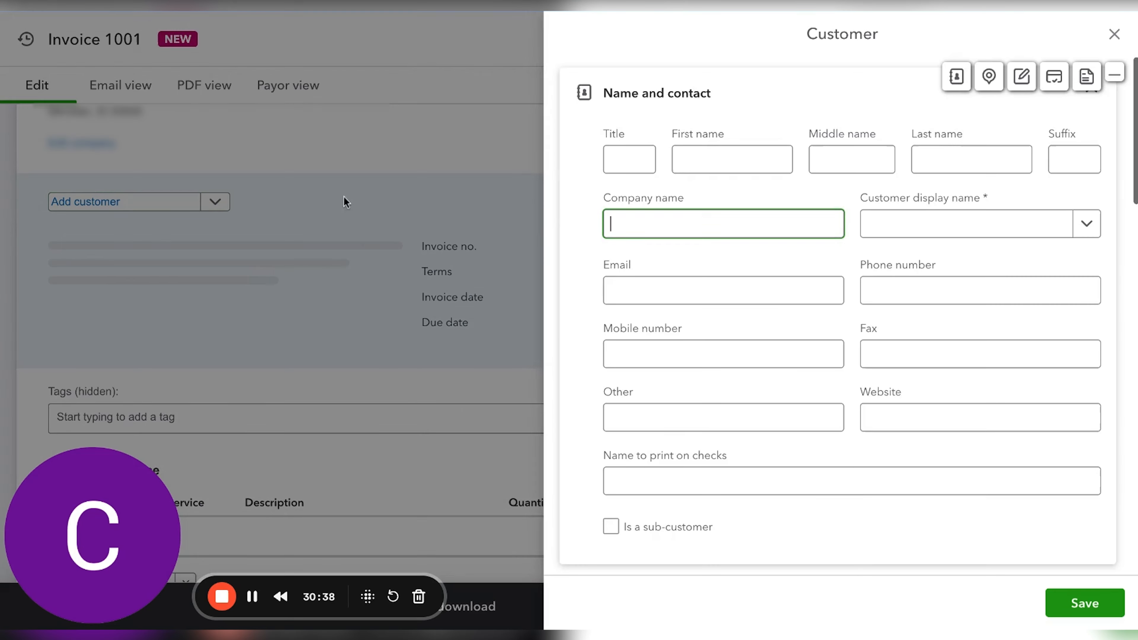
{"action": "scroll", "coordinate": [754, 336], "scroll_direction": "down", "scroll_amount": 15}
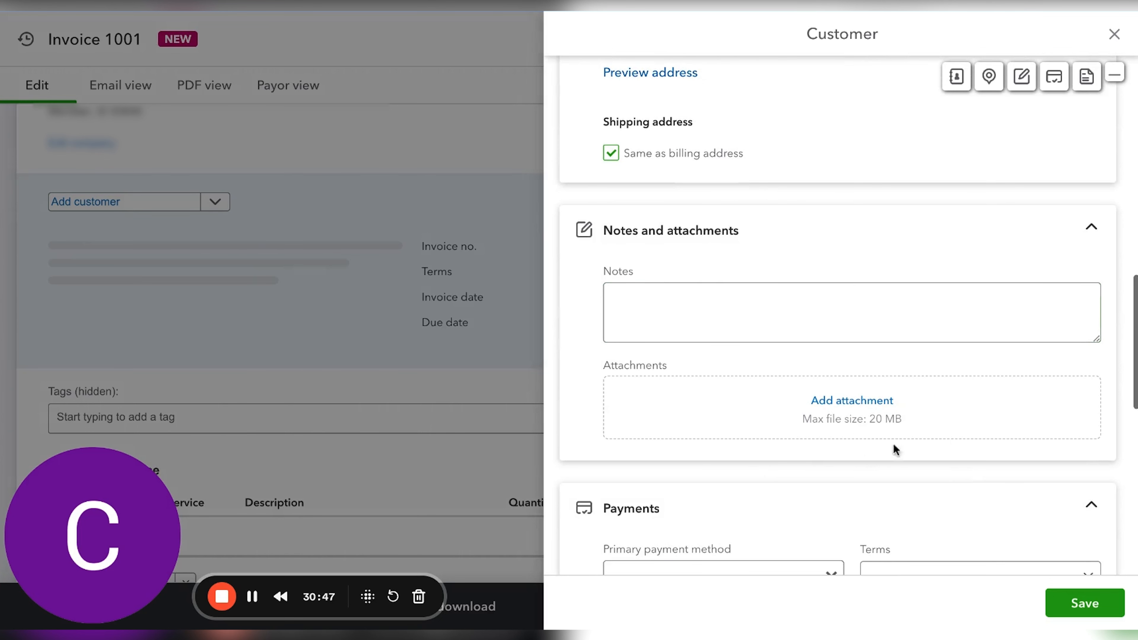
{"action": "scroll", "coordinate": [901, 395], "scroll_direction": "down", "scroll_amount": 3}
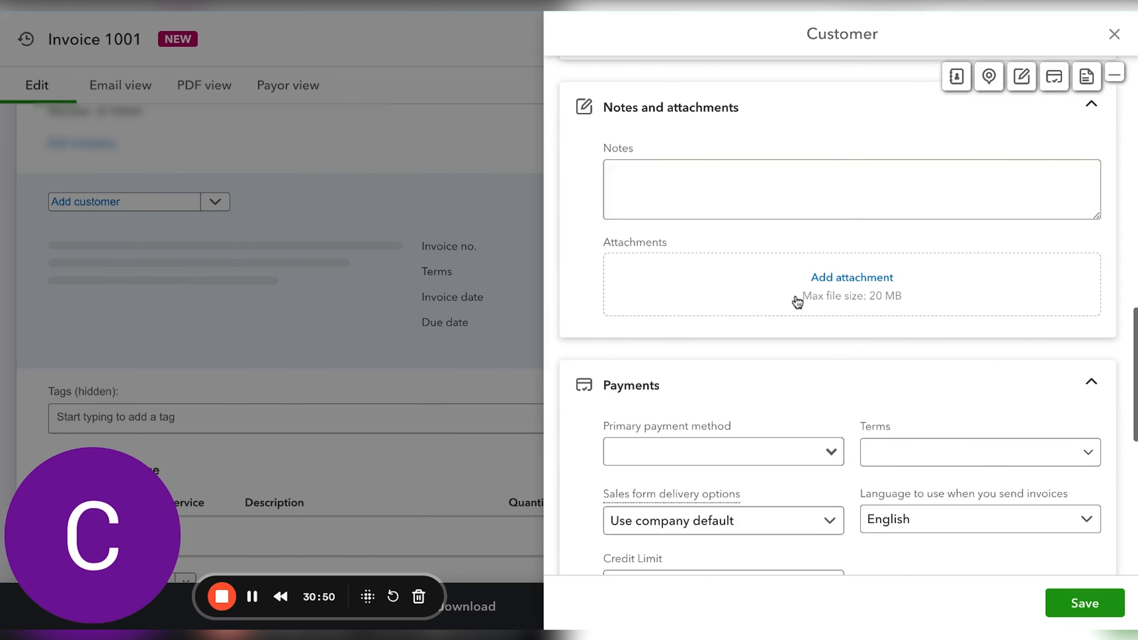
{"action": "scroll", "coordinate": [909, 244], "scroll_direction": "down", "scroll_amount": 4}
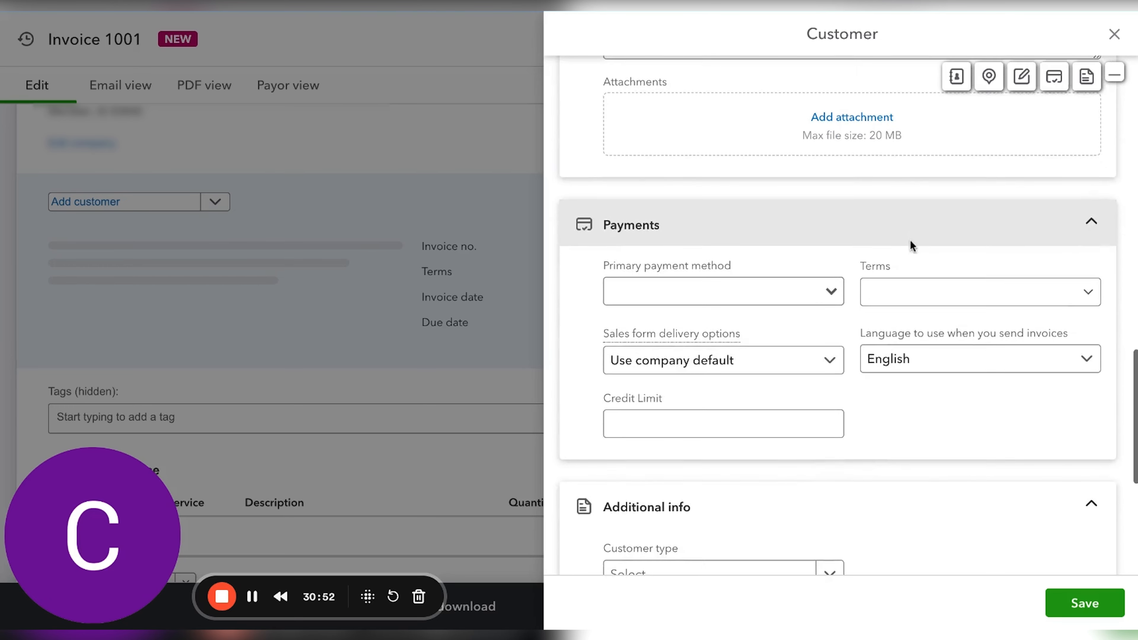
{"action": "scroll", "coordinate": [910, 244], "scroll_direction": "down", "scroll_amount": 4}
{"action": "scroll", "coordinate": [797, 208], "scroll_direction": "up", "scroll_amount": 3}
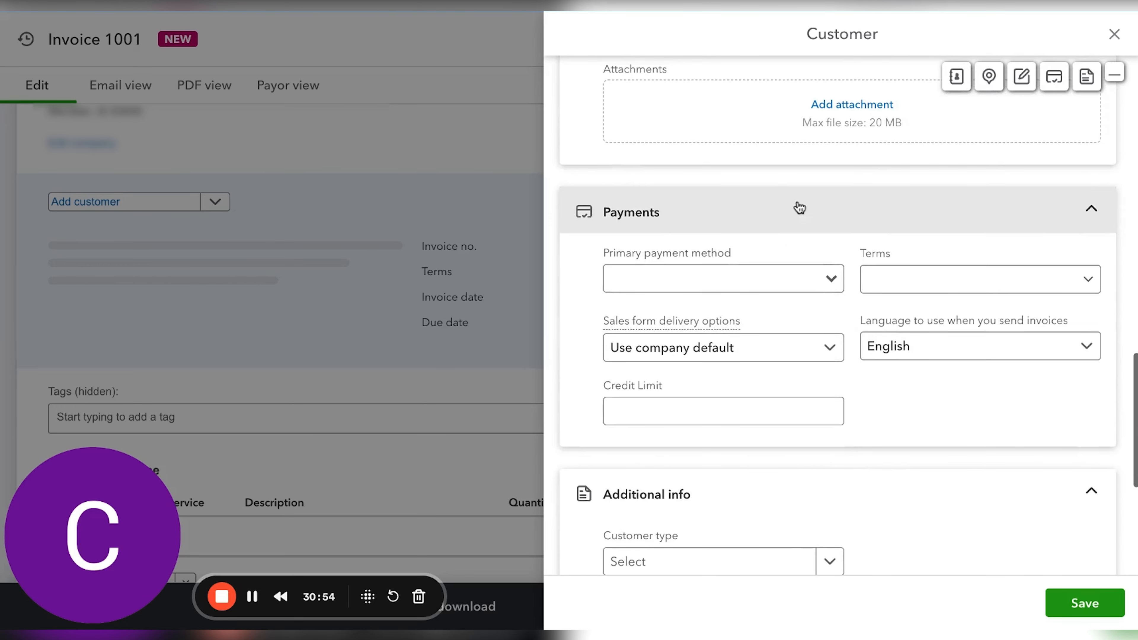
{"action": "scroll", "coordinate": [772, 220], "scroll_direction": "down", "scroll_amount": 1}
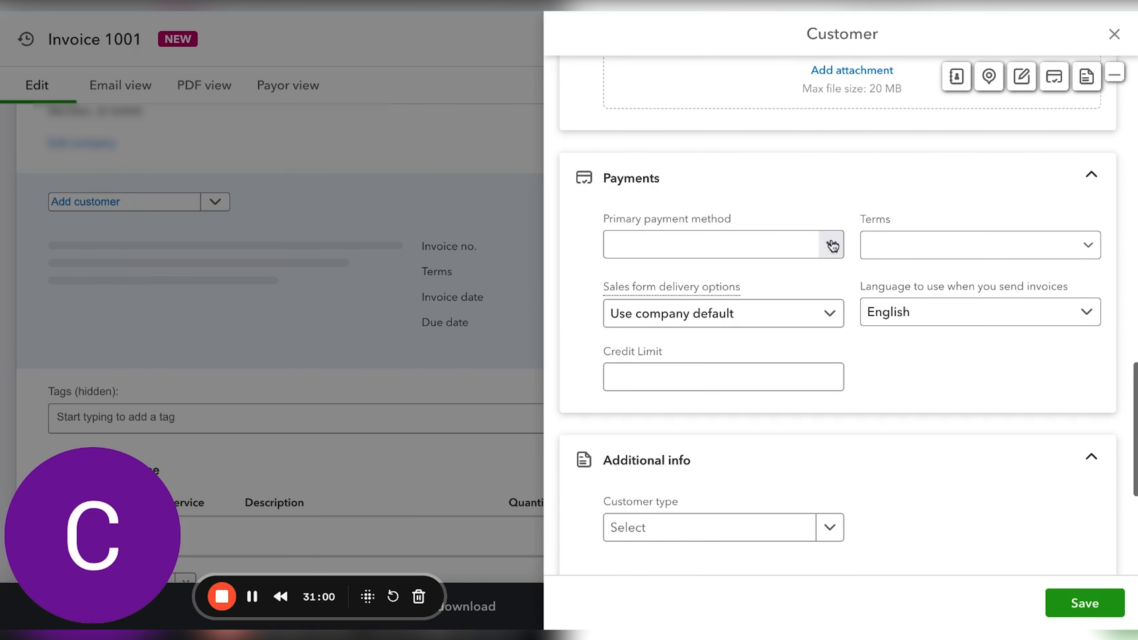
{"action": "scroll", "coordinate": [846, 290], "scroll_direction": "down", "scroll_amount": 3}
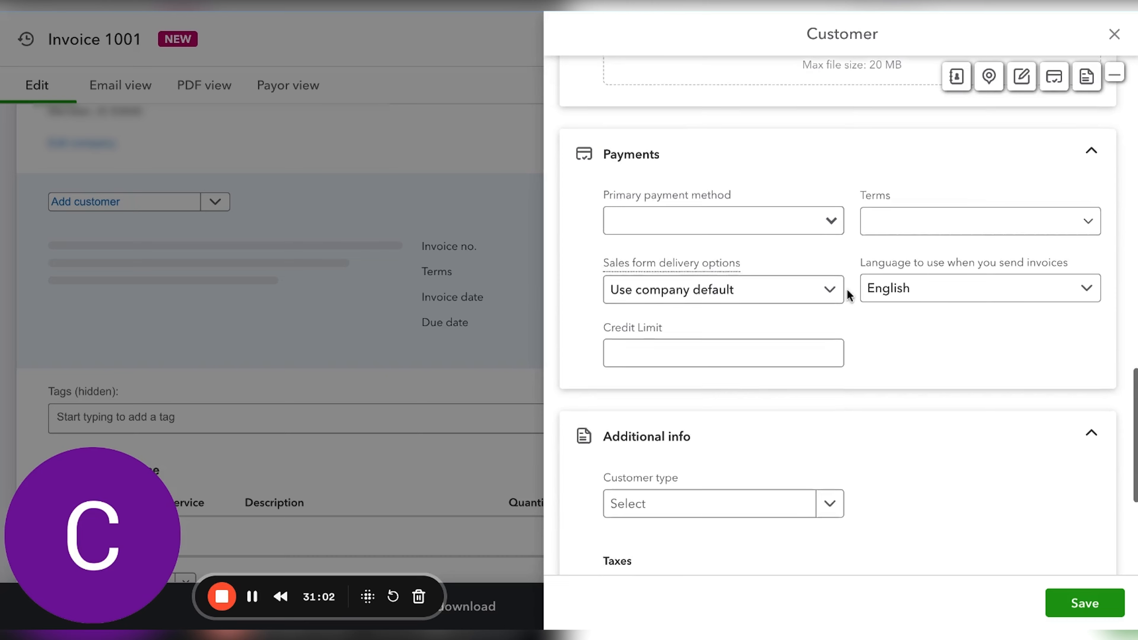
Step: Review the customer form's Additional info section, including taxes and opening balance, and close the form without saving
{"action": "scroll", "coordinate": [846, 289], "scroll_direction": "down", "scroll_amount": 3}
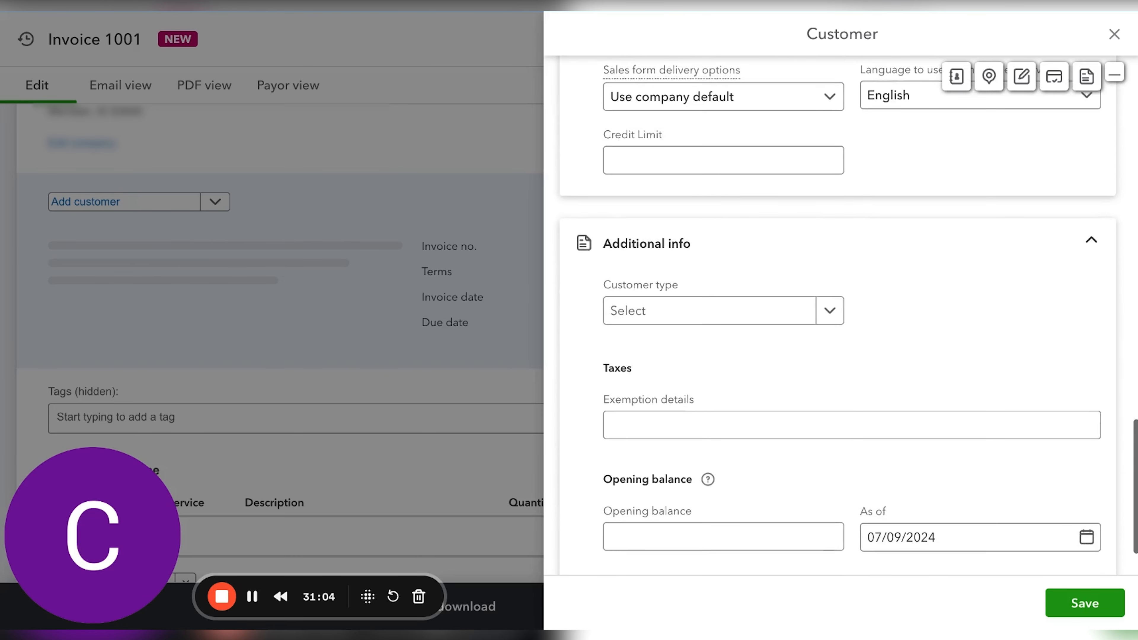
{"action": "scroll", "coordinate": [755, 243], "scroll_direction": "down", "scroll_amount": 1}
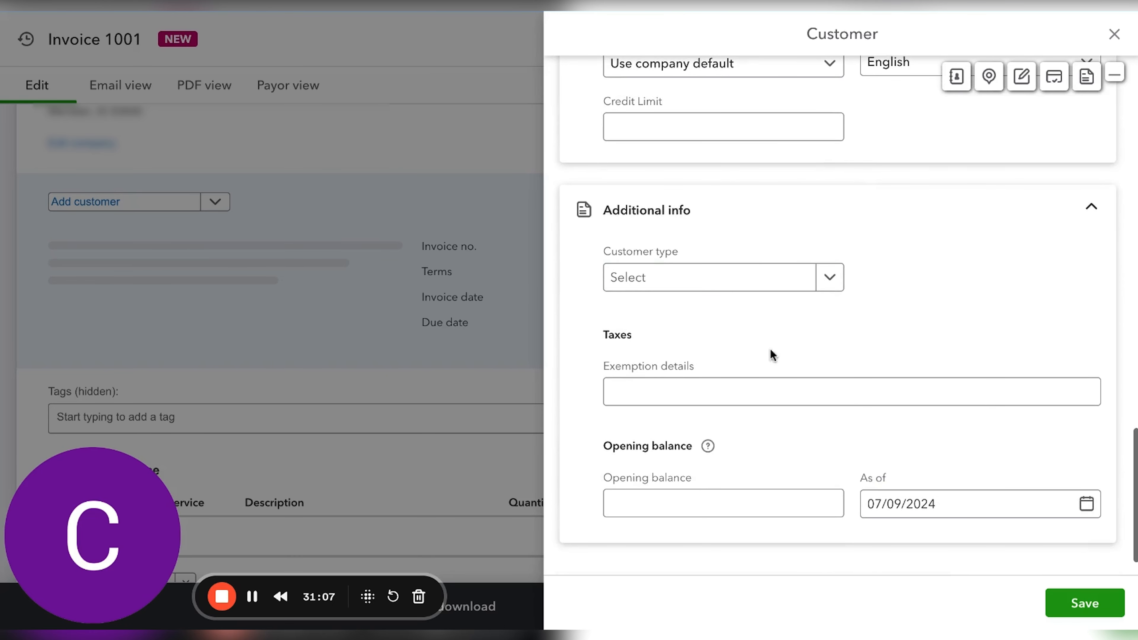
{"action": "scroll", "coordinate": [851, 343], "scroll_direction": "down", "scroll_amount": 1}
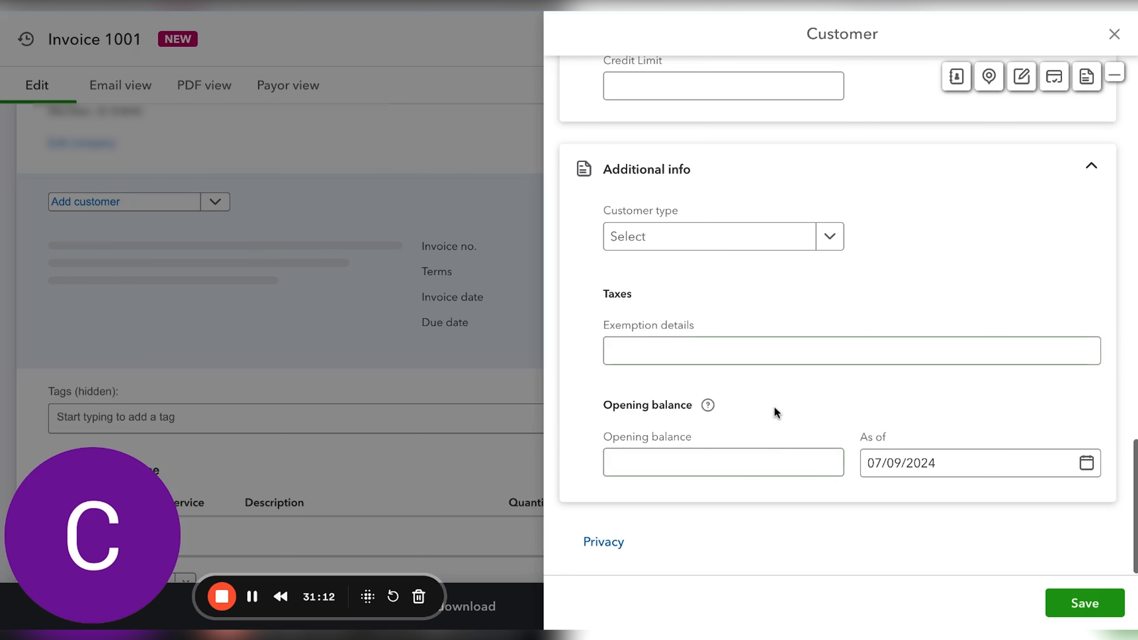
{"action": "left_click", "coordinate": [649, 450]}
{"action": "left_click", "coordinate": [1114, 35]}
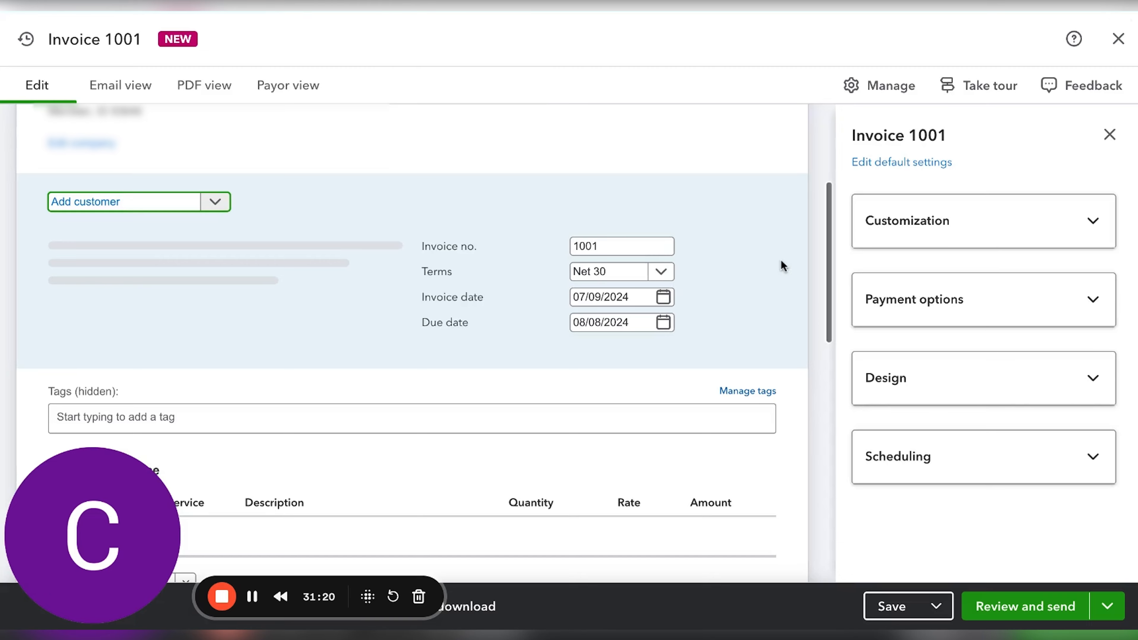
Step: Open the invoice's Tags field to read its explanation of tagging transactions, and close it without adding a tag
{"action": "scroll", "coordinate": [781, 264], "scroll_direction": "down", "scroll_amount": 4}
{"action": "scroll", "coordinate": [523, 254], "scroll_direction": "down", "scroll_amount": 1}
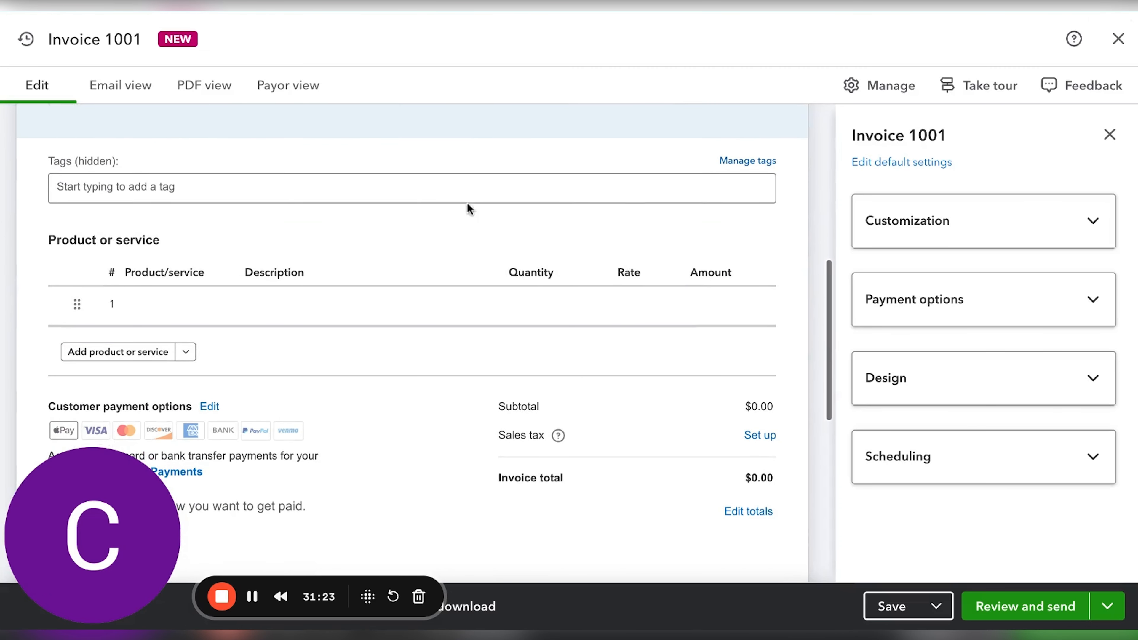
{"action": "left_click", "coordinate": [155, 185]}
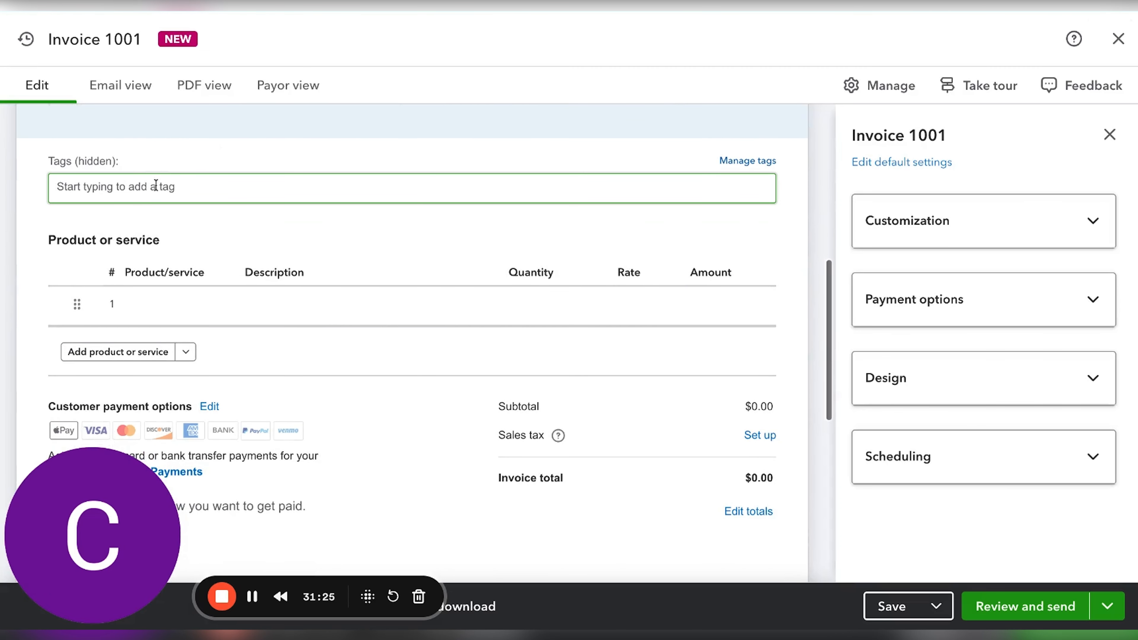
{"action": "left_click", "coordinate": [178, 186]}
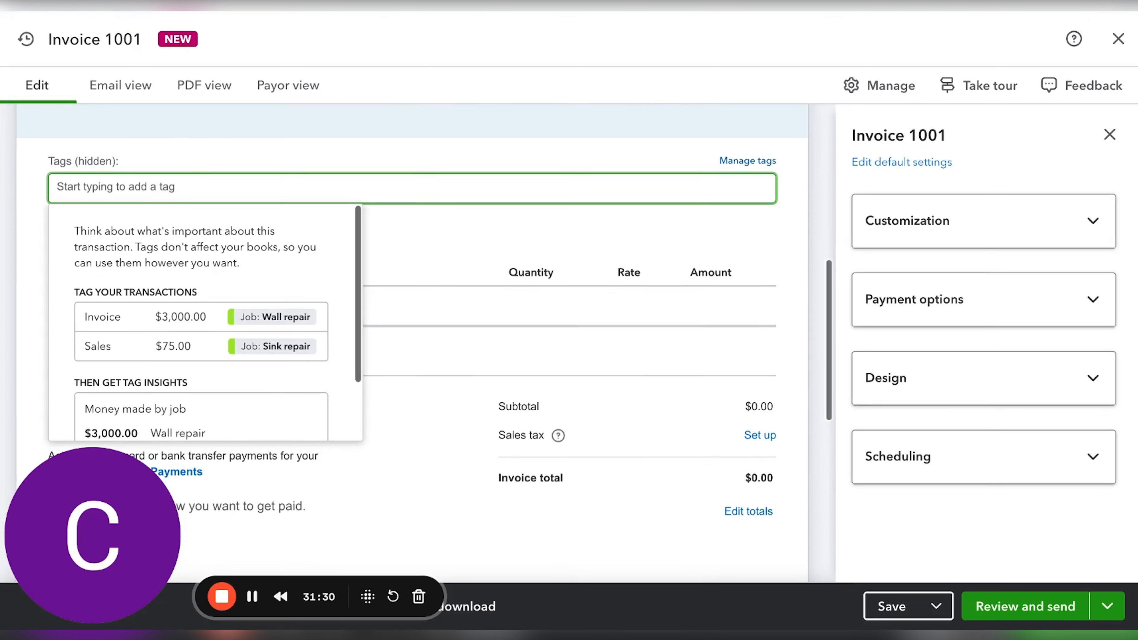
{"action": "left_click", "coordinate": [22, 210]}
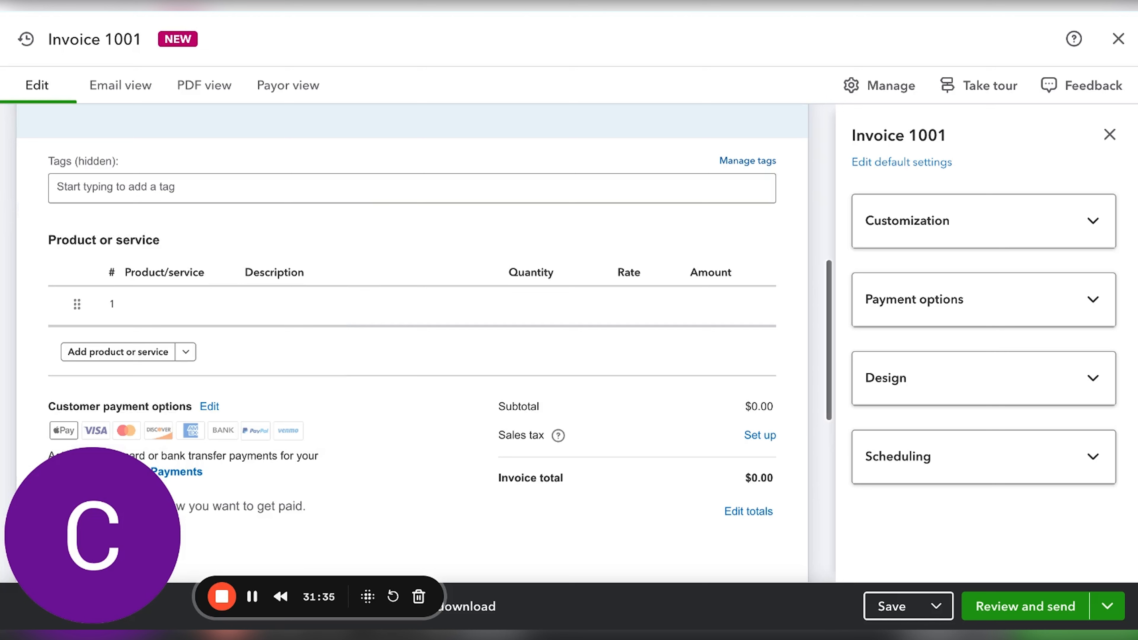
{"action": "left_click", "coordinate": [77, 189]}
{"action": "left_click", "coordinate": [24, 233]}
Step: Show the available product or service choices for the invoice's first line item
{"action": "scroll", "coordinate": [26, 233], "scroll_direction": "down", "scroll_amount": 1}
{"action": "mouse_move", "coordinate": [79, 255]}
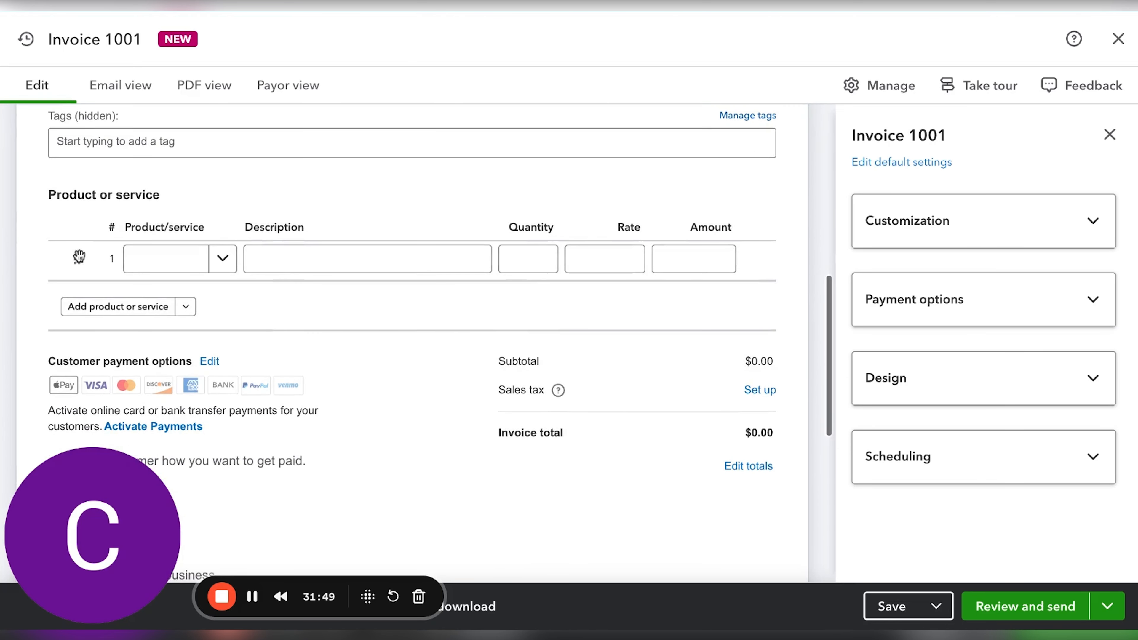
{"action": "left_click", "coordinate": [224, 258]}
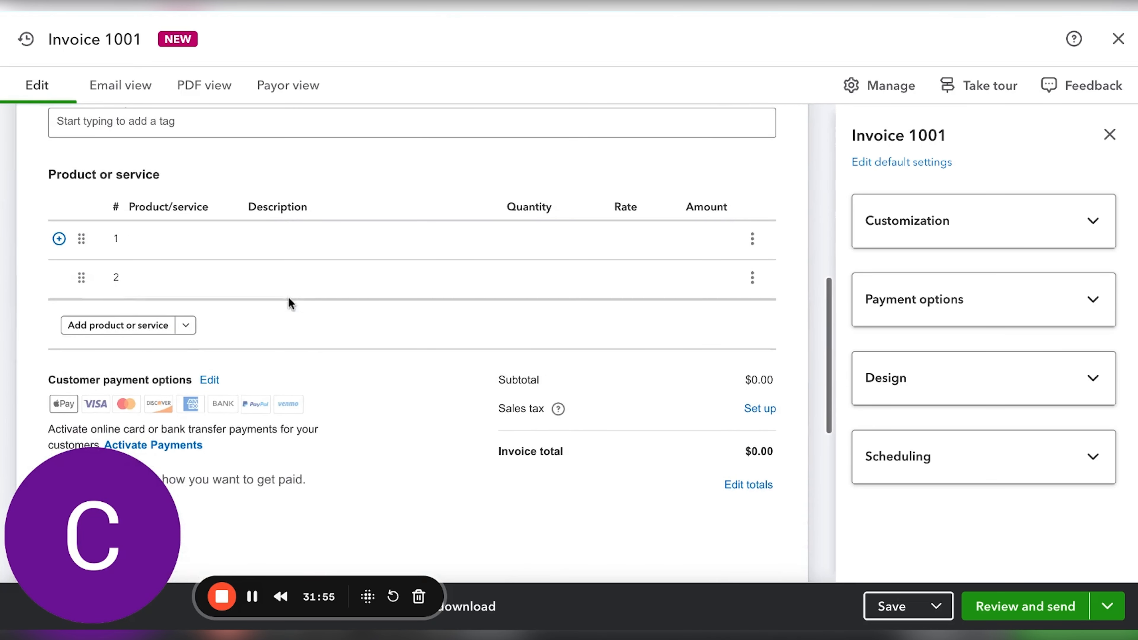
{"action": "left_click", "coordinate": [151, 247]}
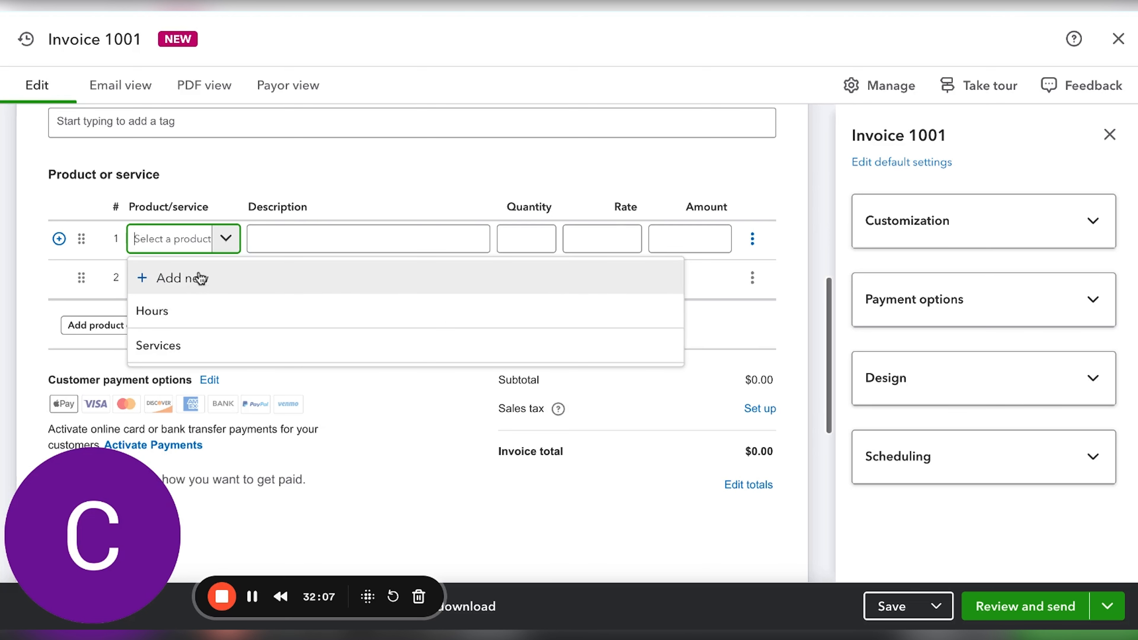
Step: Look over the invoice's customer payment options, totals and the field for telling the customer how to pay
{"action": "scroll", "coordinate": [38, 356], "scroll_direction": "down", "scroll_amount": 8}
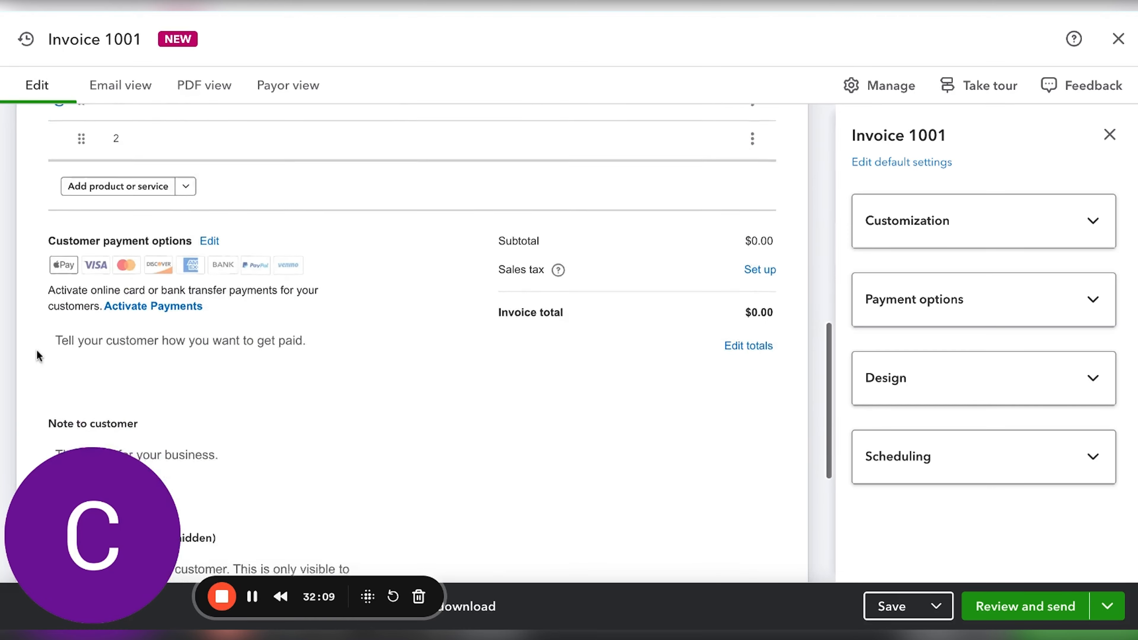
{"action": "scroll", "coordinate": [46, 308], "scroll_direction": "down", "scroll_amount": 2}
{"action": "scroll", "coordinate": [247, 233], "scroll_direction": "up", "scroll_amount": 3}
{"action": "scroll", "coordinate": [248, 233], "scroll_direction": "up", "scroll_amount": 2}
{"action": "scroll", "coordinate": [246, 224], "scroll_direction": "down", "scroll_amount": 3}
{"action": "scroll", "coordinate": [246, 224], "scroll_direction": "up", "scroll_amount": 2}
{"action": "scroll", "coordinate": [210, 208], "scroll_direction": "up", "scroll_amount": 1}
{"action": "scroll", "coordinate": [211, 208], "scroll_direction": "down", "scroll_amount": 1}
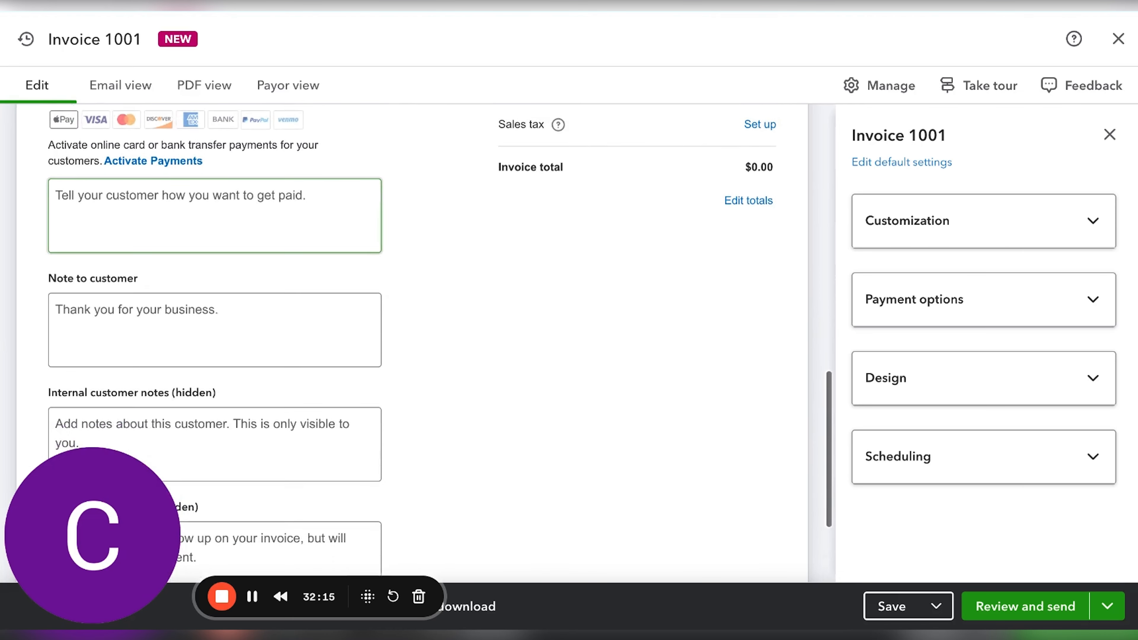
{"action": "scroll", "coordinate": [191, 206], "scroll_direction": "up", "scroll_amount": 1}
{"action": "scroll", "coordinate": [191, 206], "scroll_direction": "down", "scroll_amount": 2}
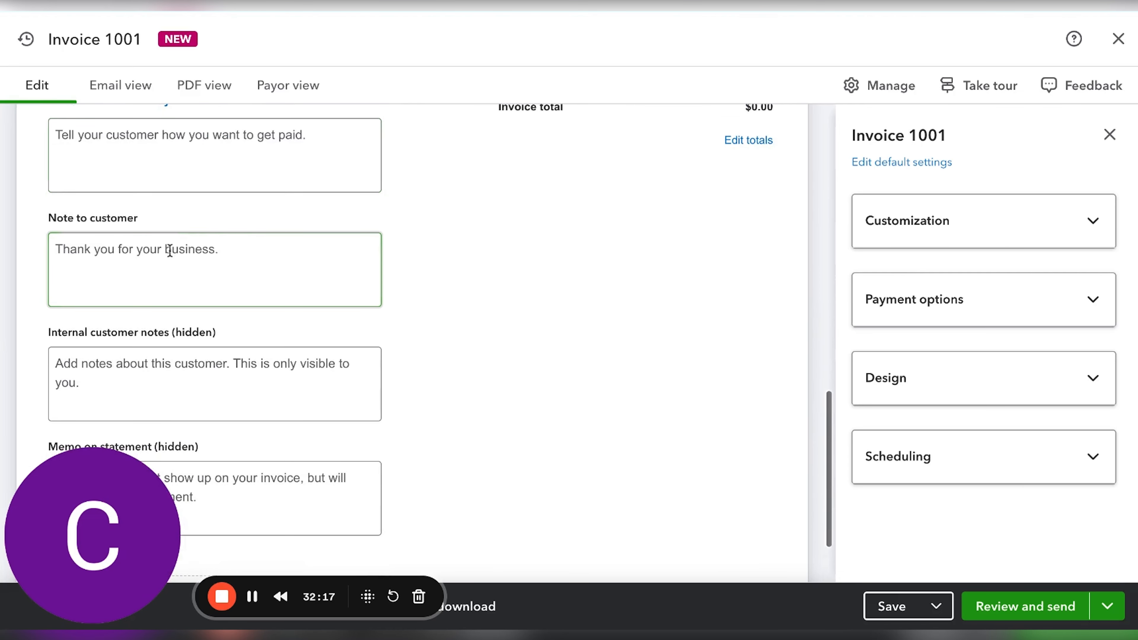
Step: Examine the invoice's note to customer, internal customer notes, memo on statement and attachments fields
{"action": "left_click", "coordinate": [242, 248]}
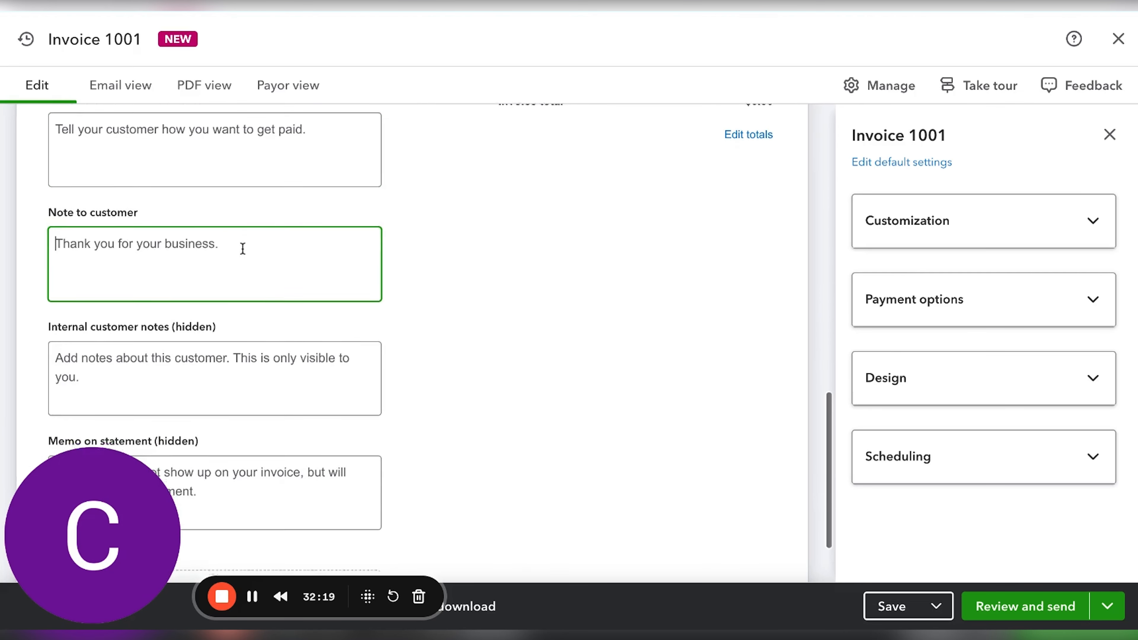
{"action": "scroll", "coordinate": [242, 246], "scroll_direction": "down", "scroll_amount": 2}
{"action": "left_click", "coordinate": [229, 307]}
{"action": "scroll", "coordinate": [229, 308], "scroll_direction": "down", "scroll_amount": 1}
{"action": "left_click", "coordinate": [227, 372]}
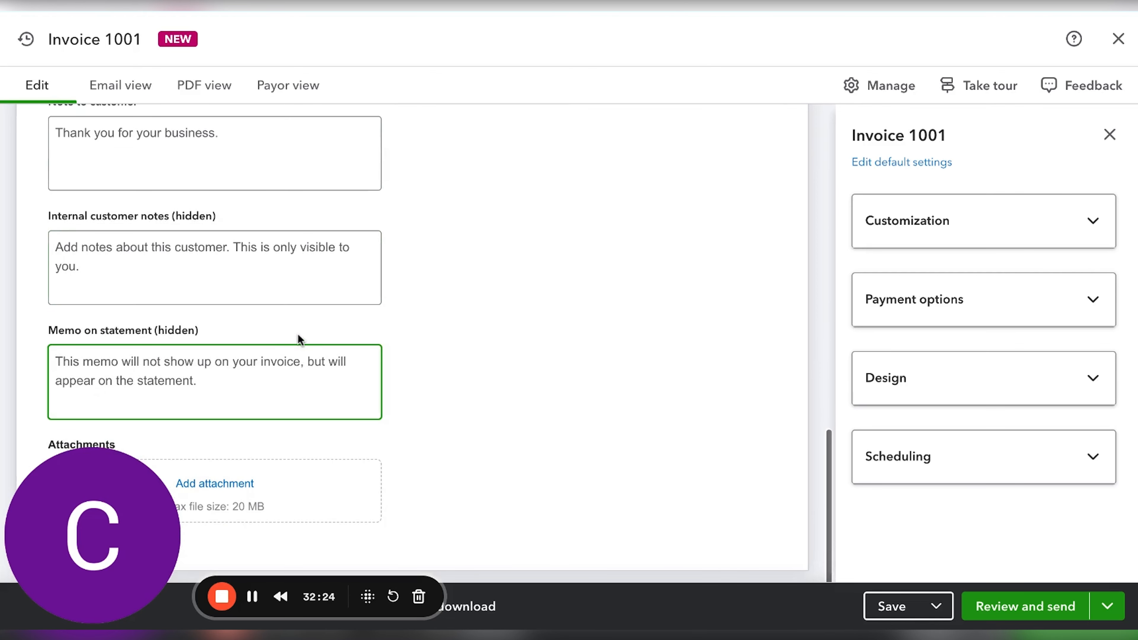
{"action": "scroll", "coordinate": [231, 247], "scroll_direction": "up", "scroll_amount": 5}
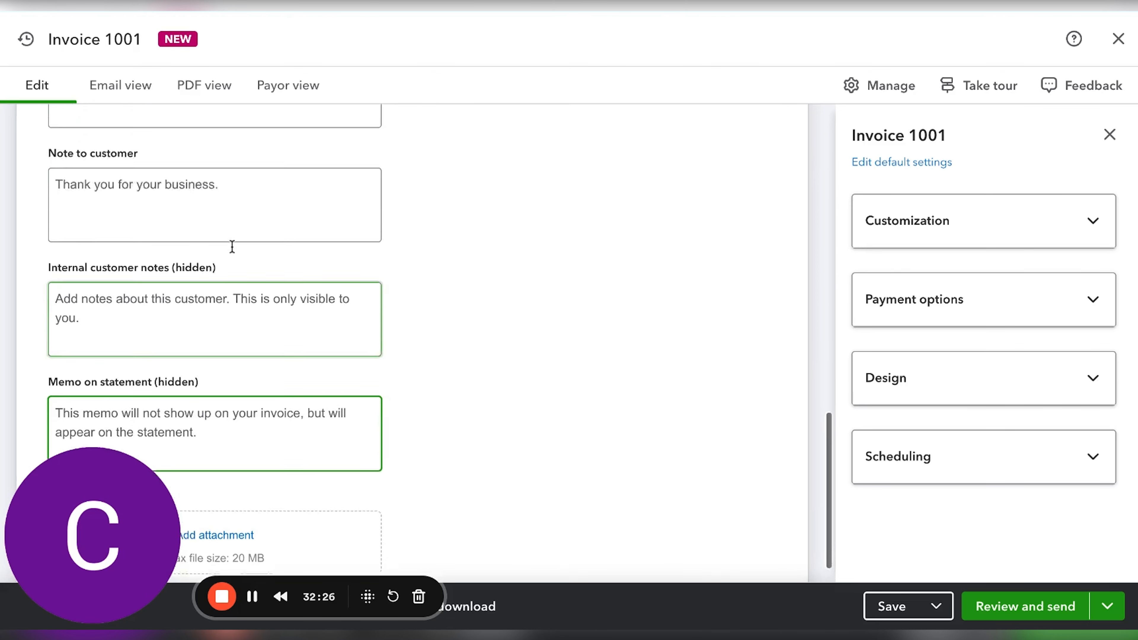
{"action": "left_click", "coordinate": [231, 247]}
{"action": "scroll", "coordinate": [232, 247], "scroll_direction": "down", "scroll_amount": 2}
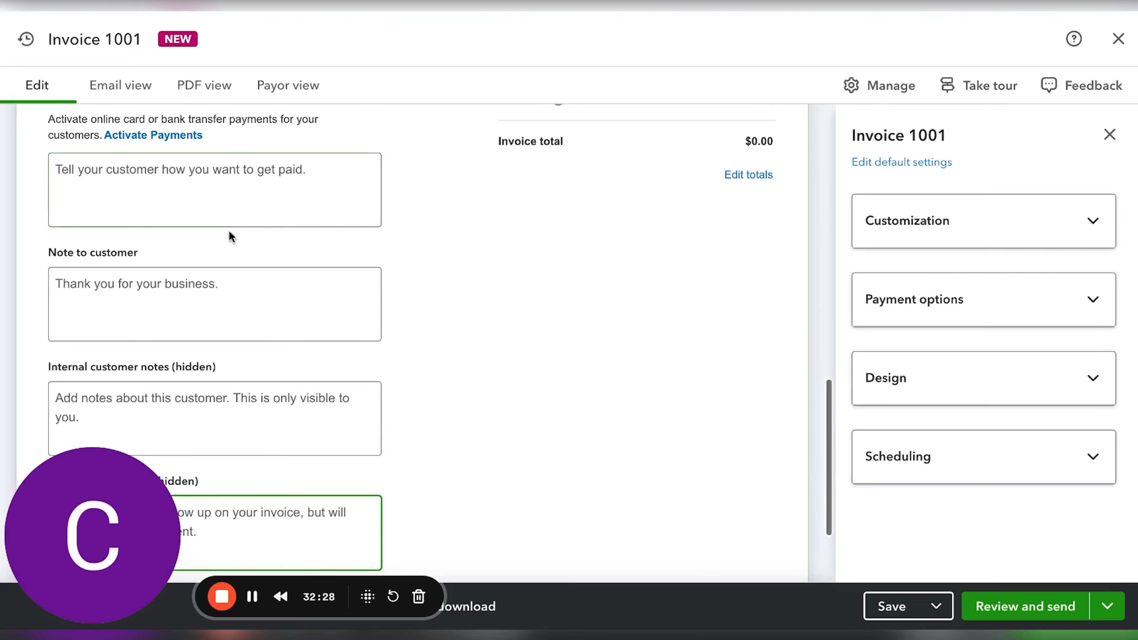
{"action": "scroll", "coordinate": [459, 250], "scroll_direction": "up", "scroll_amount": 1}
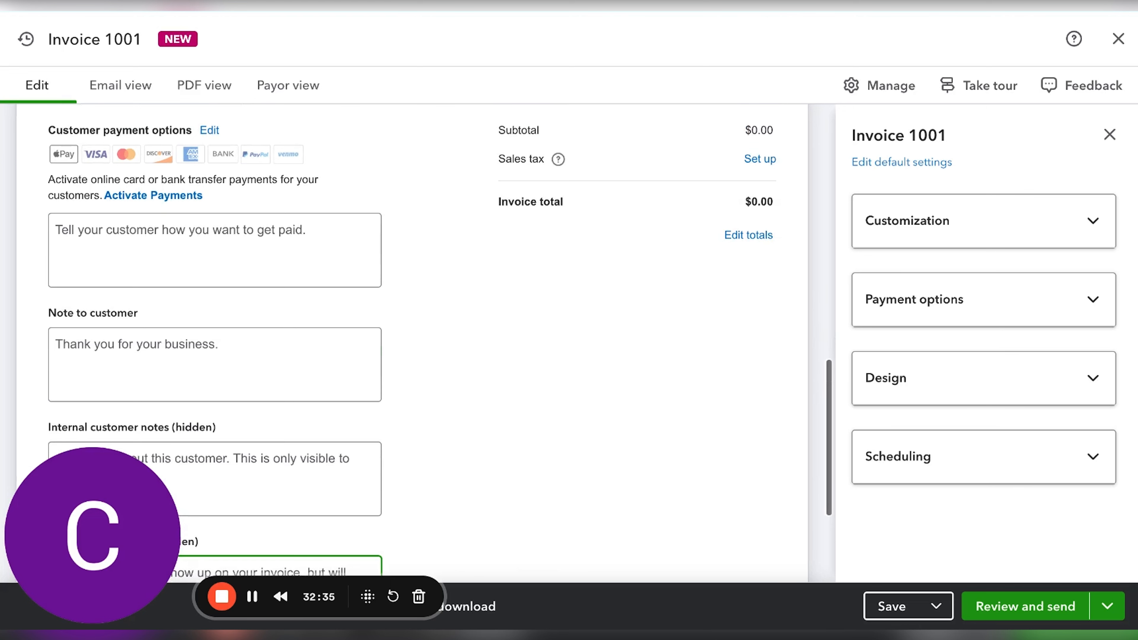
Step: Expand the invoice's Customization options to see which fields can be shown or hidden, and collapse them again
{"action": "scroll", "coordinate": [818, 285], "scroll_direction": "down", "scroll_amount": 1}
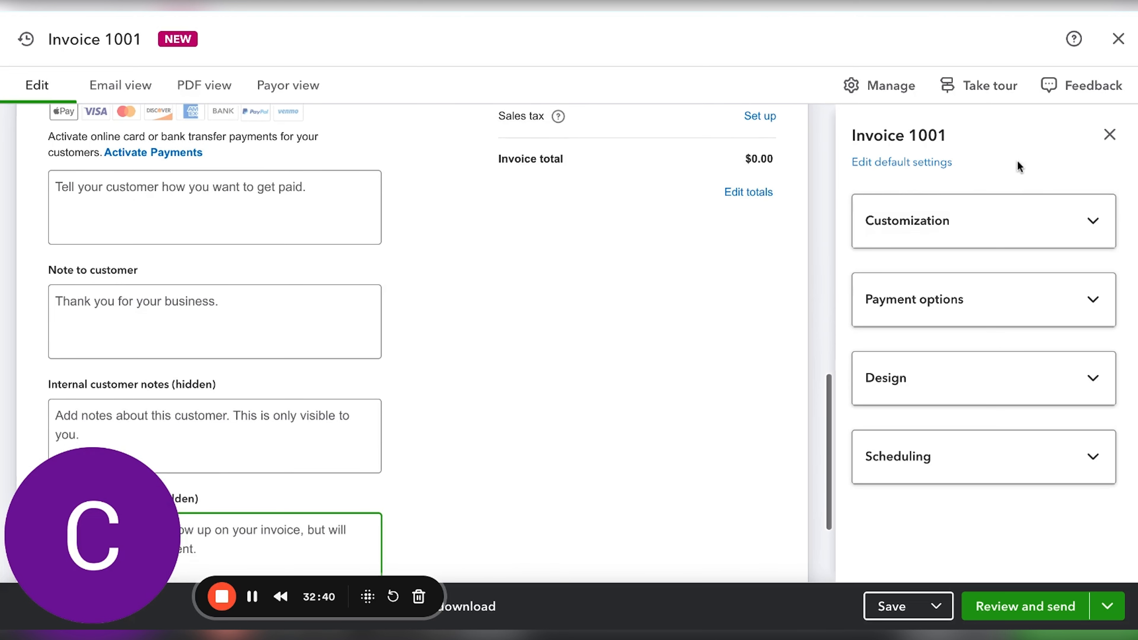
{"action": "left_click", "coordinate": [1093, 221]}
{"action": "scroll", "coordinate": [967, 254], "scroll_direction": "down", "scroll_amount": 1}
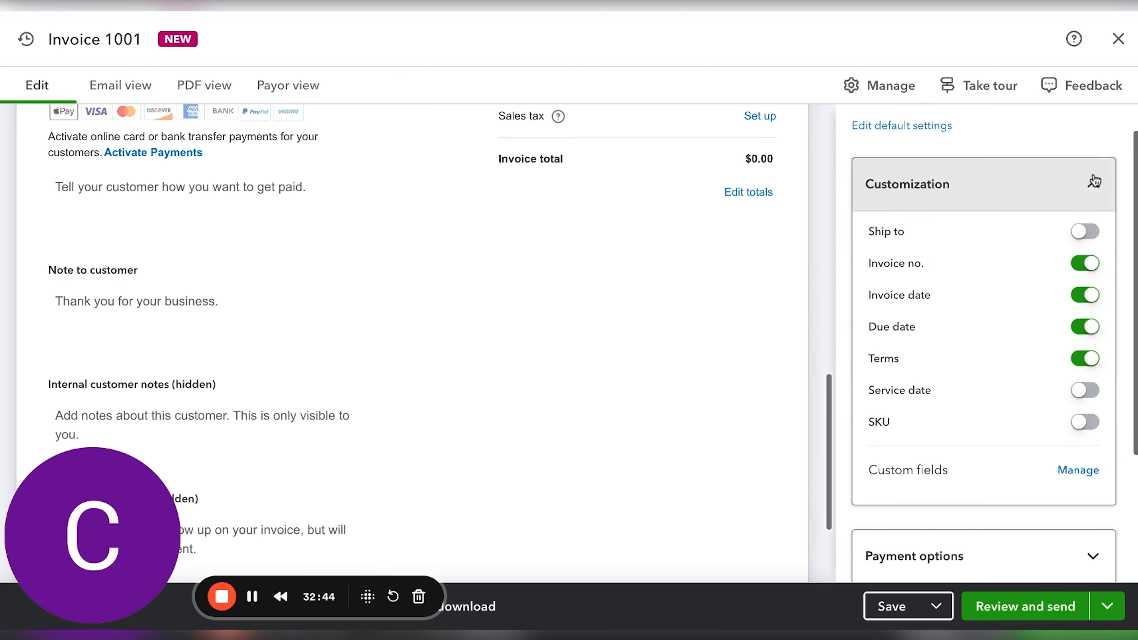
{"action": "left_click", "coordinate": [1093, 188]}
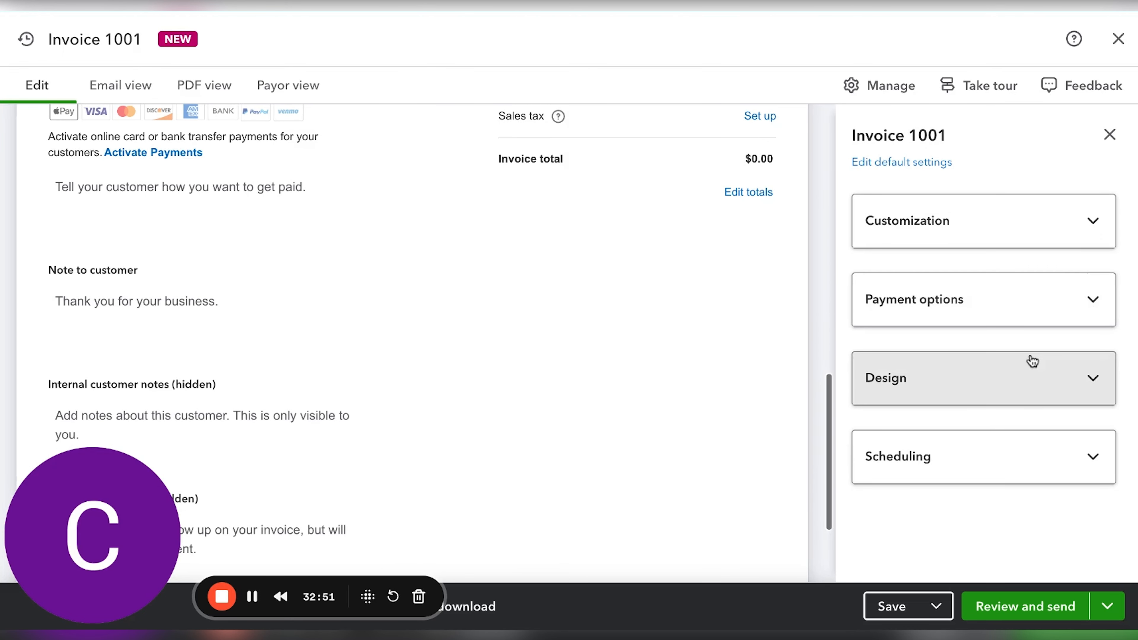
Step: Examine the invoice's Design options for color and font alongside the invoice header they affect
{"action": "left_click", "coordinate": [1073, 380]}
{"action": "scroll", "coordinate": [987, 410], "scroll_direction": "down", "scroll_amount": 4}
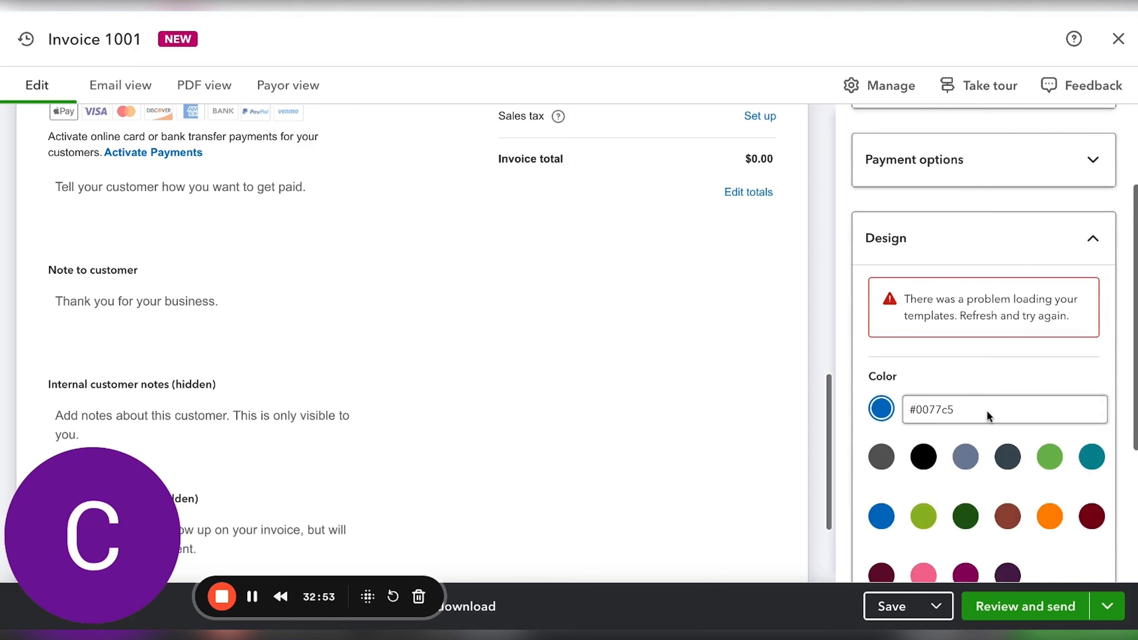
{"action": "scroll", "coordinate": [987, 410], "scroll_direction": "down", "scroll_amount": 1}
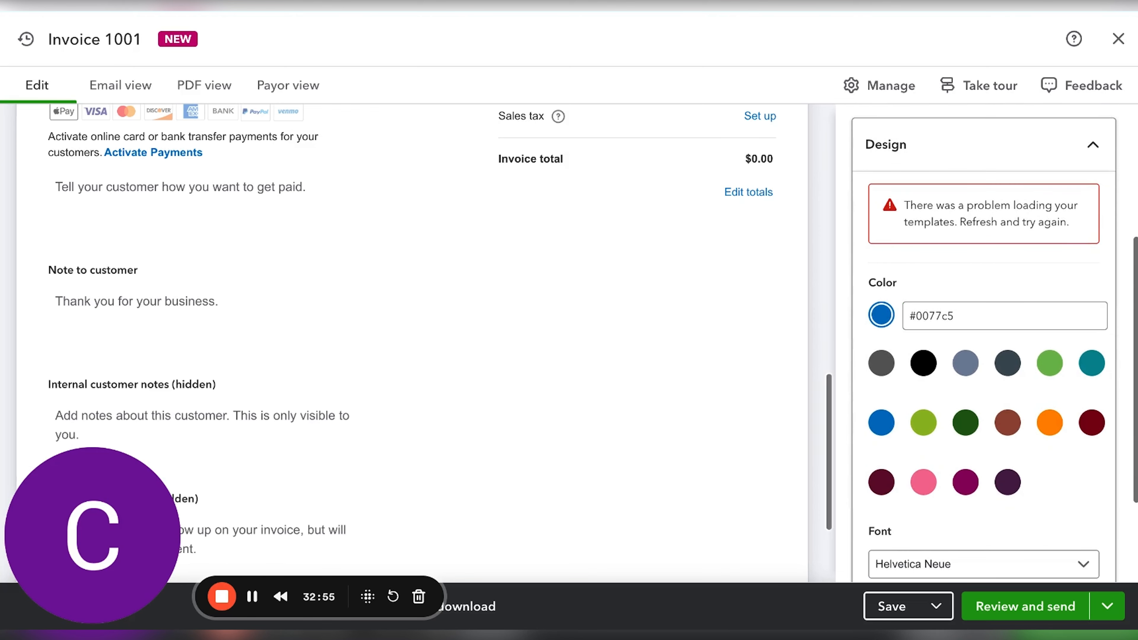
{"action": "scroll", "coordinate": [884, 341], "scroll_direction": "down", "scroll_amount": 1}
{"action": "scroll", "coordinate": [885, 341], "scroll_direction": "up", "scroll_amount": 1}
{"action": "scroll", "coordinate": [852, 288], "scroll_direction": "down", "scroll_amount": 1}
{"action": "scroll", "coordinate": [852, 287], "scroll_direction": "down", "scroll_amount": 1}
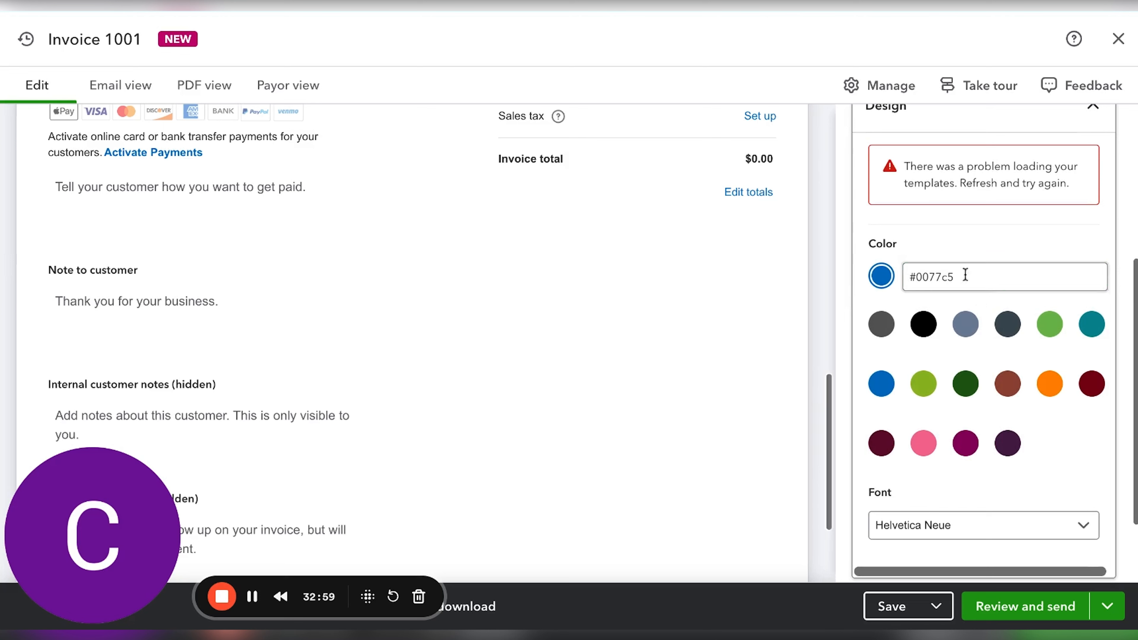
{"action": "scroll", "coordinate": [1032, 374], "scroll_direction": "down", "scroll_amount": 3}
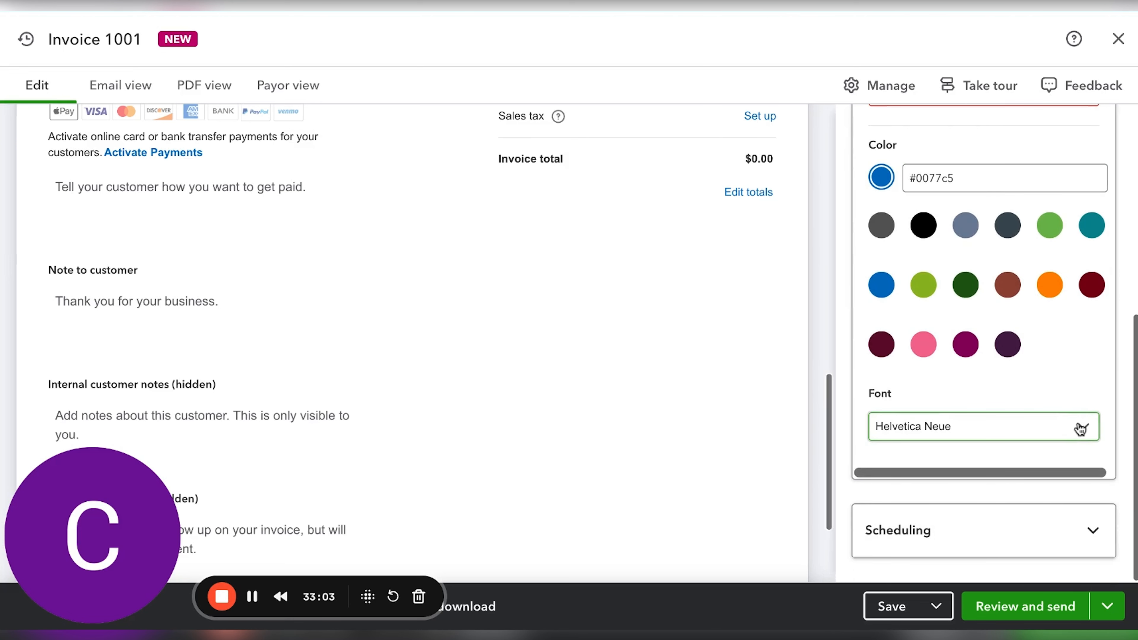
{"action": "scroll", "coordinate": [826, 312], "scroll_direction": "up", "scroll_amount": 10}
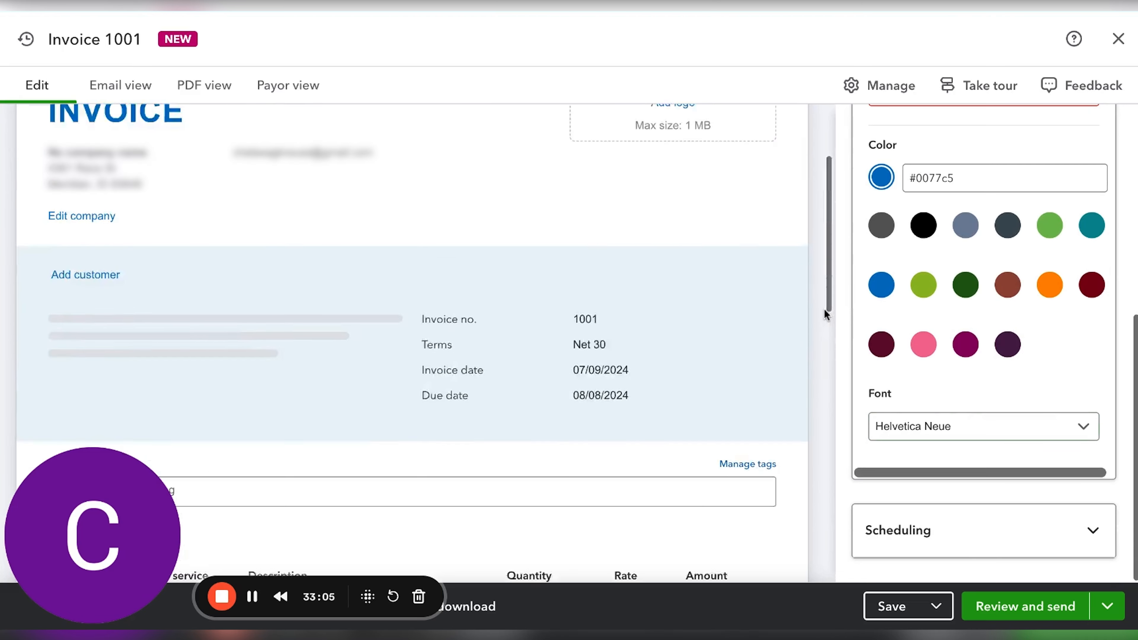
{"action": "scroll", "coordinate": [825, 312], "scroll_direction": "up", "scroll_amount": 4}
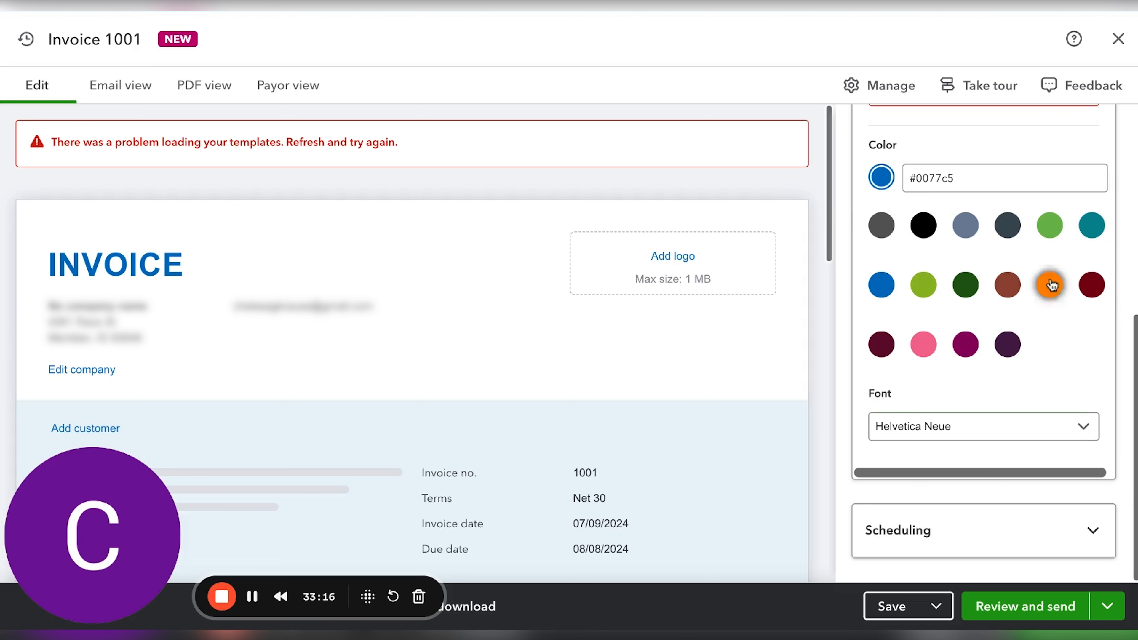
Step: Make the invoice recurring from its Scheduling options and review the recurring template's type, template options and repeat interval settings
{"action": "left_click", "coordinate": [1088, 532]}
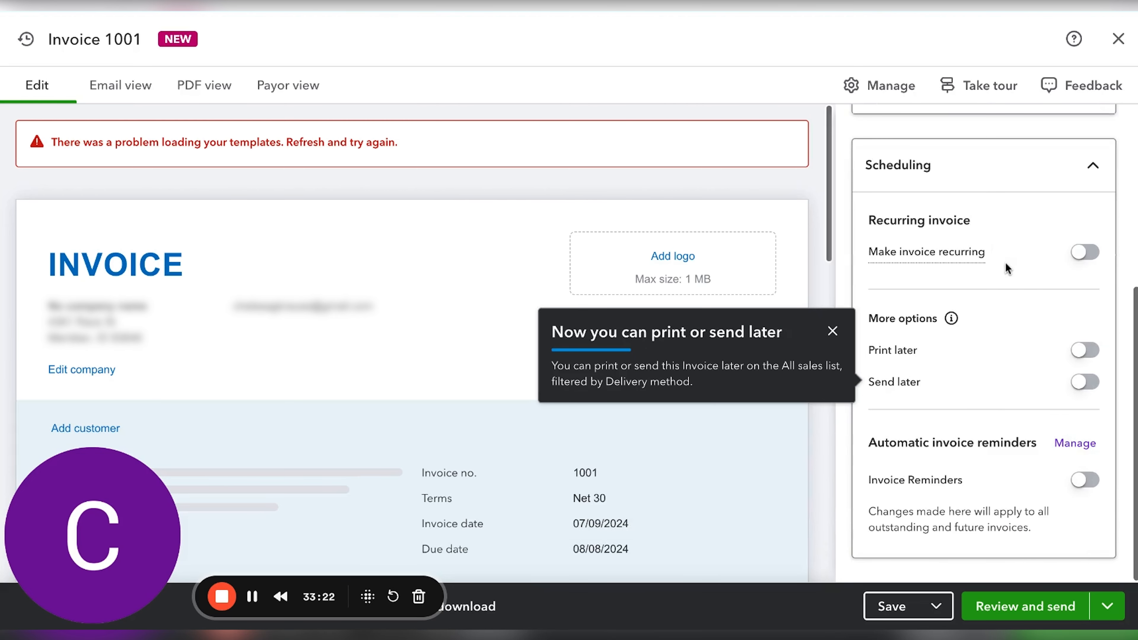
{"action": "left_click", "coordinate": [1083, 252]}
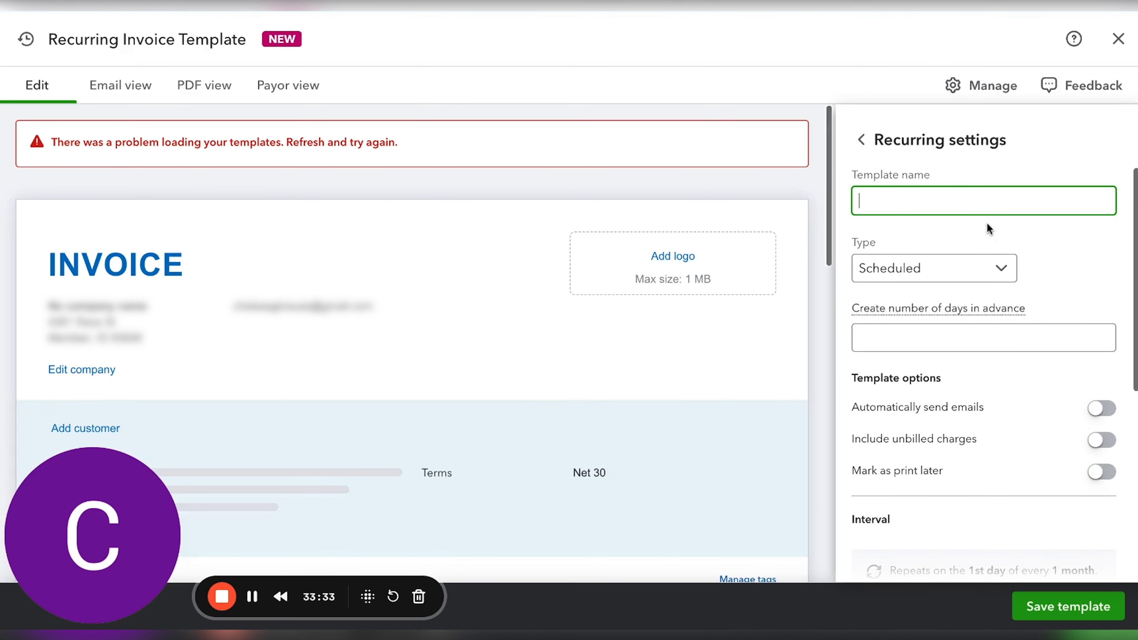
{"action": "scroll", "coordinate": [1006, 342], "scroll_direction": "down", "scroll_amount": 4}
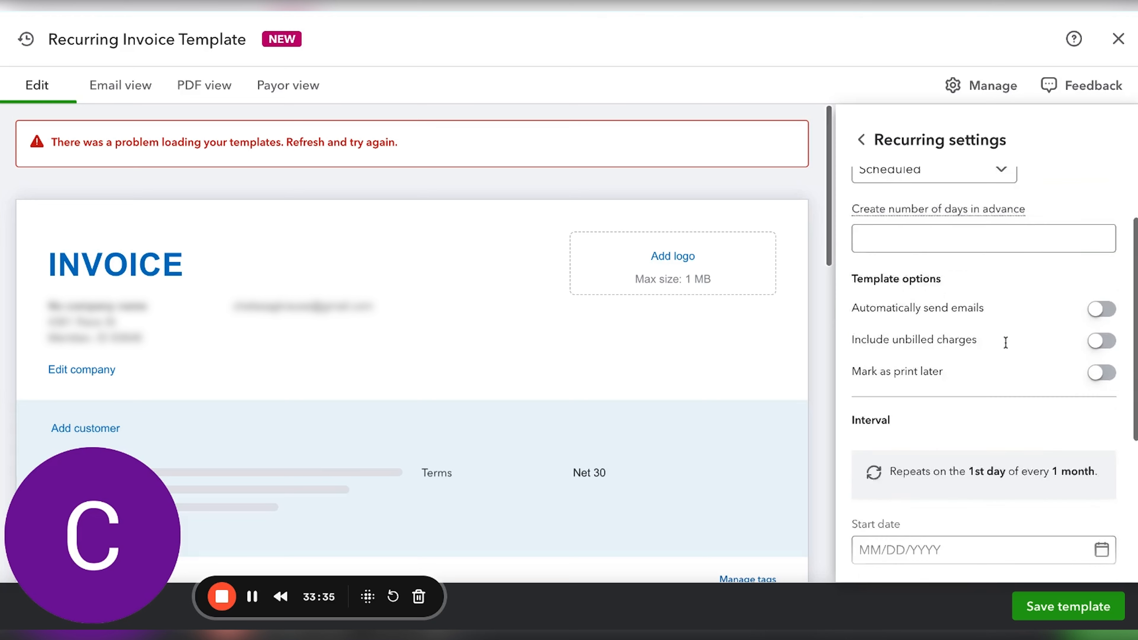
{"action": "scroll", "coordinate": [990, 415], "scroll_direction": "down", "scroll_amount": 1}
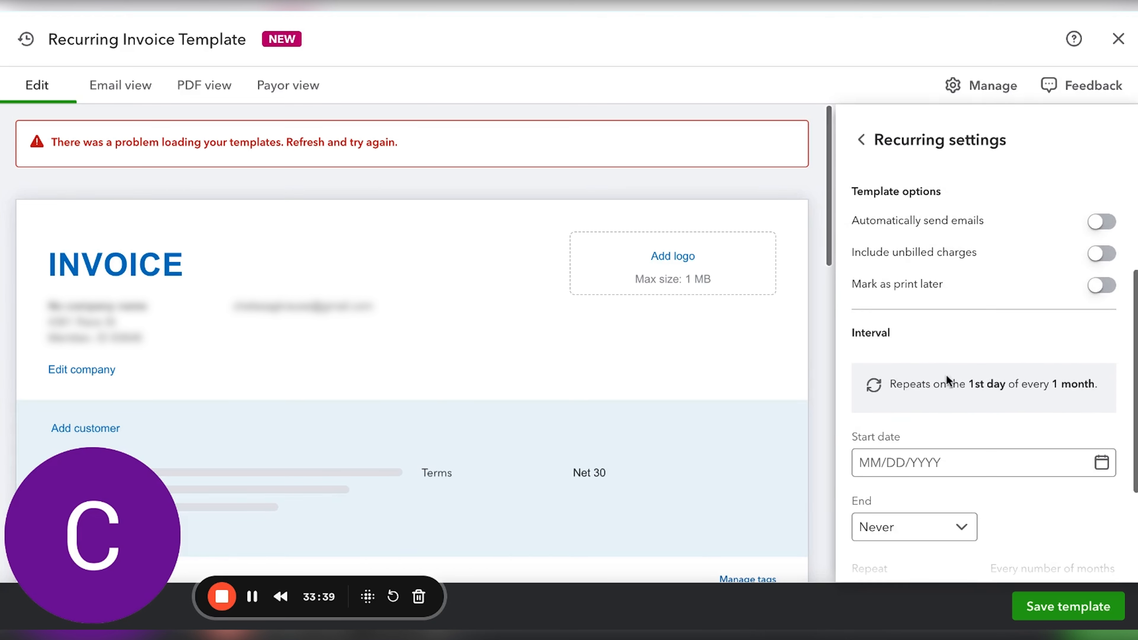
{"action": "scroll", "coordinate": [945, 374], "scroll_direction": "down", "scroll_amount": 4}
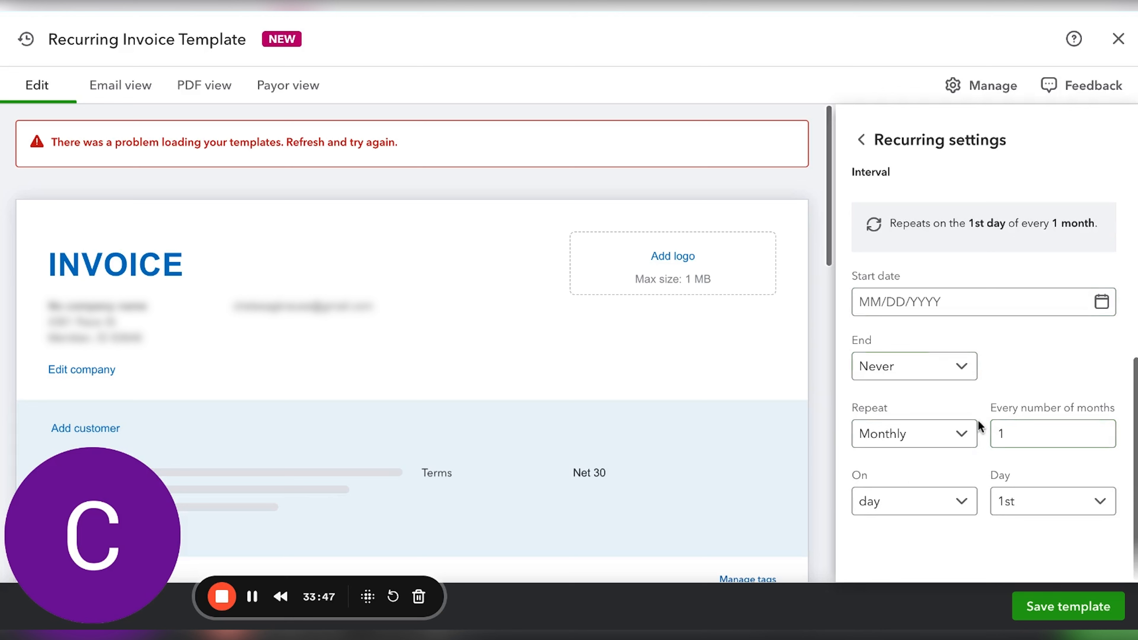
Step: Return from the recurring settings to the Scheduling options and try to save the recurring invoice template
{"action": "left_click", "coordinate": [862, 141]}
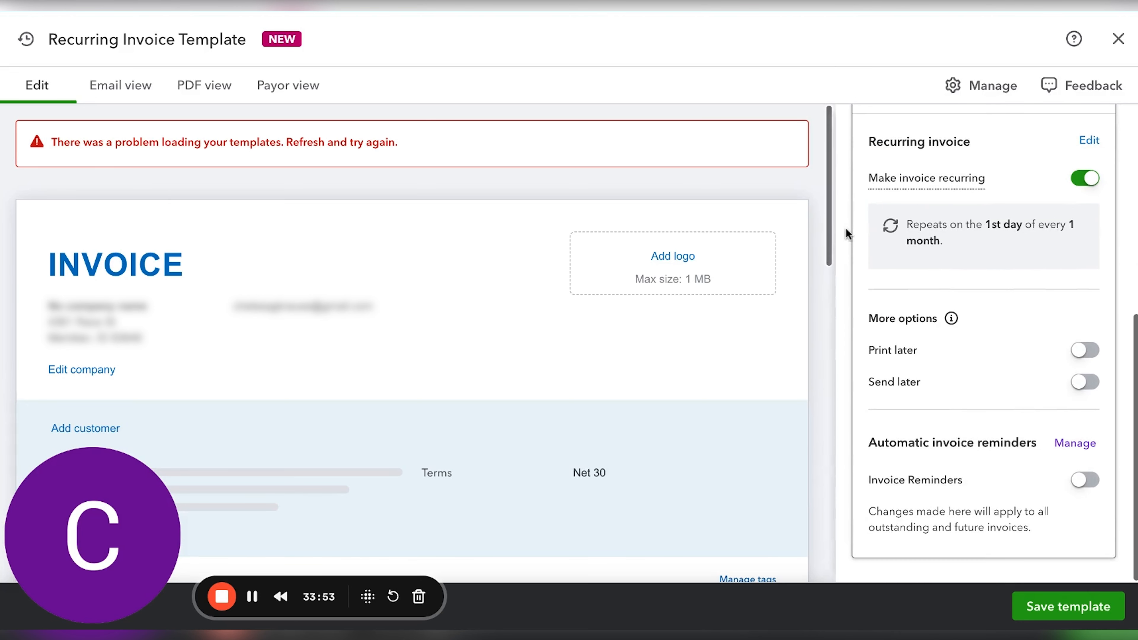
{"action": "scroll", "coordinate": [798, 390], "scroll_direction": "down", "scroll_amount": 1}
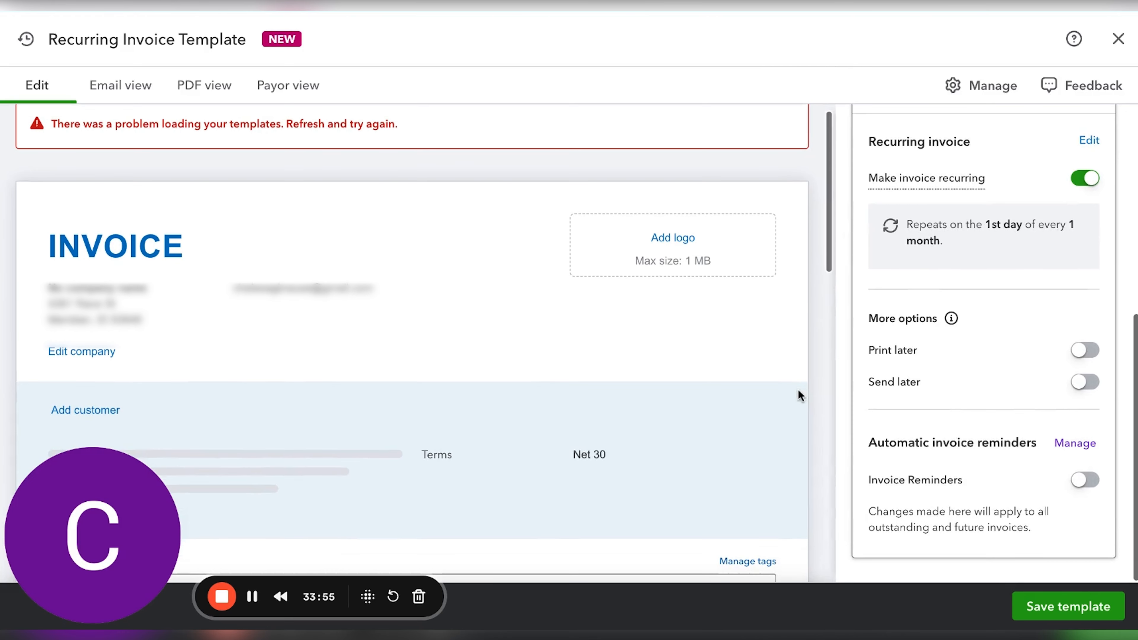
{"action": "left_click", "coordinate": [1057, 618]}
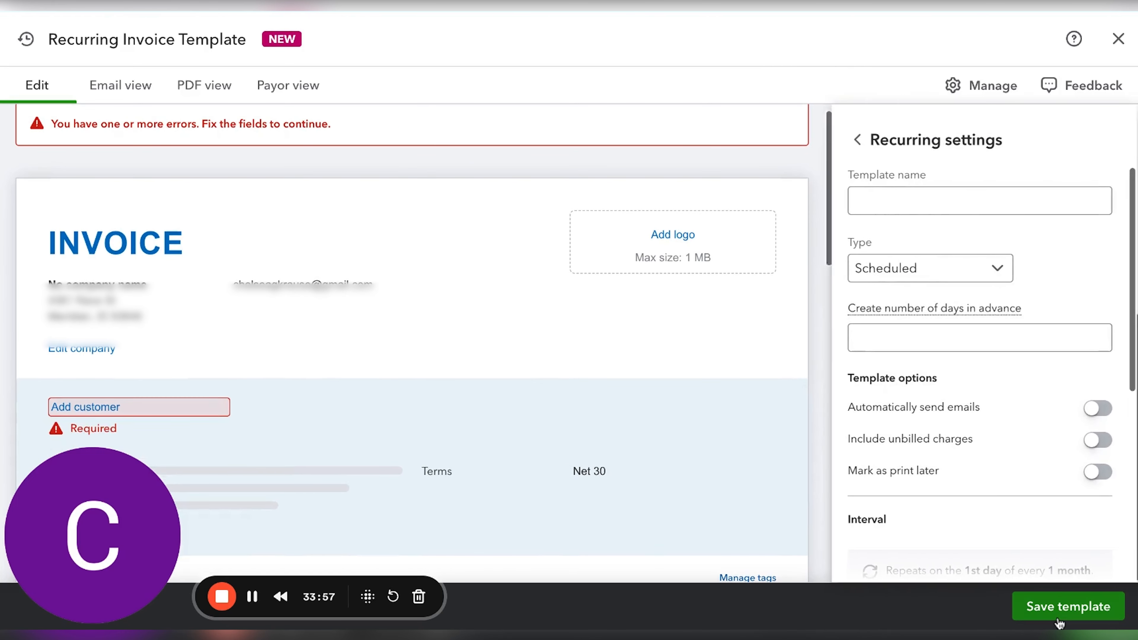
{"action": "left_click", "coordinate": [862, 141]}
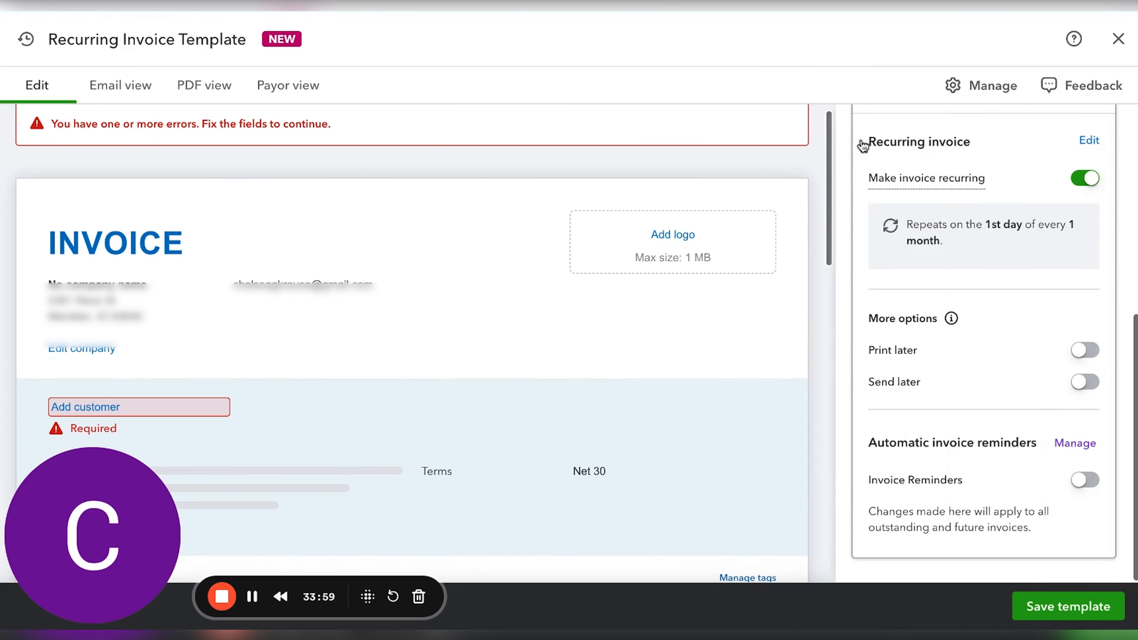
{"action": "scroll", "coordinate": [826, 211], "scroll_direction": "up", "scroll_amount": 1}
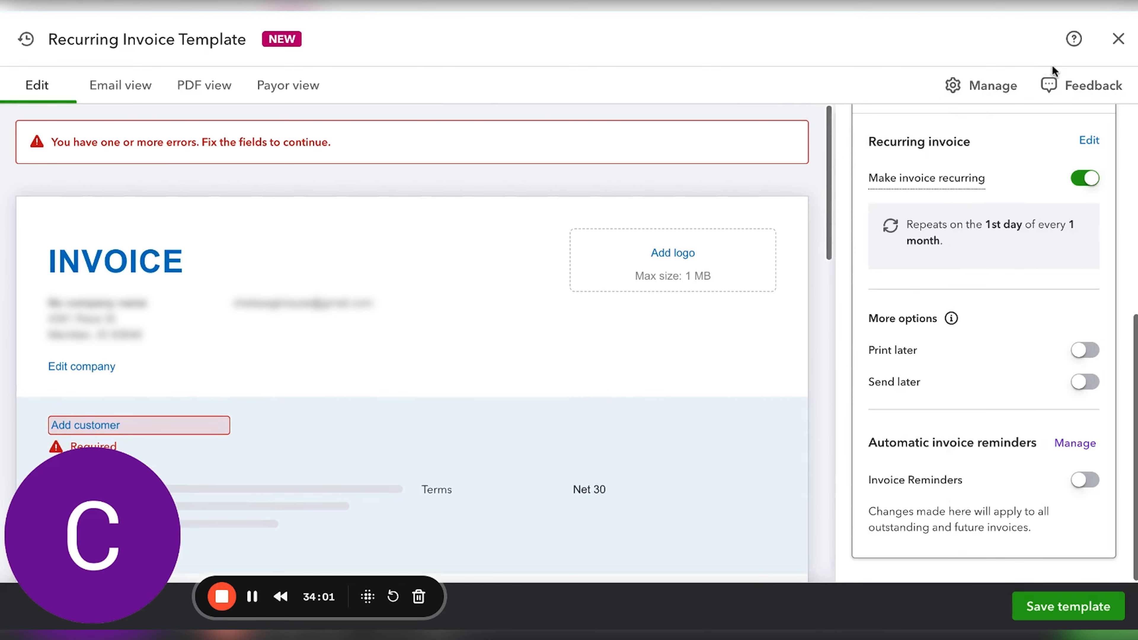
Step: Close the recurring invoice template and the invoice form without saving, and go to the Home dashboard
{"action": "left_click", "coordinate": [1118, 39]}
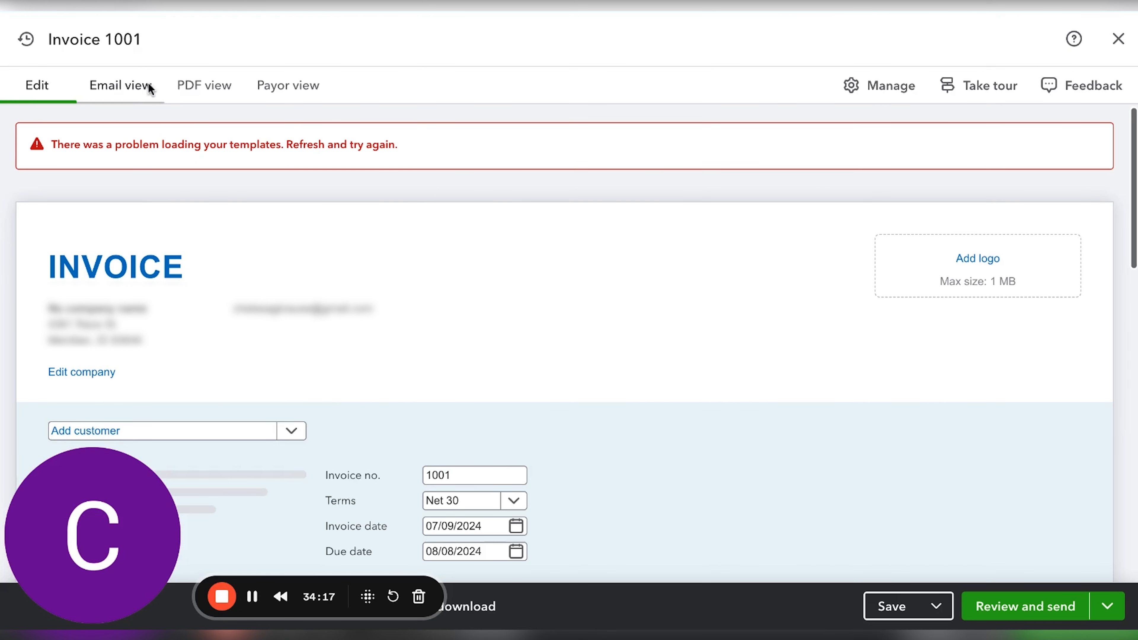
{"action": "left_click", "coordinate": [1118, 39]}
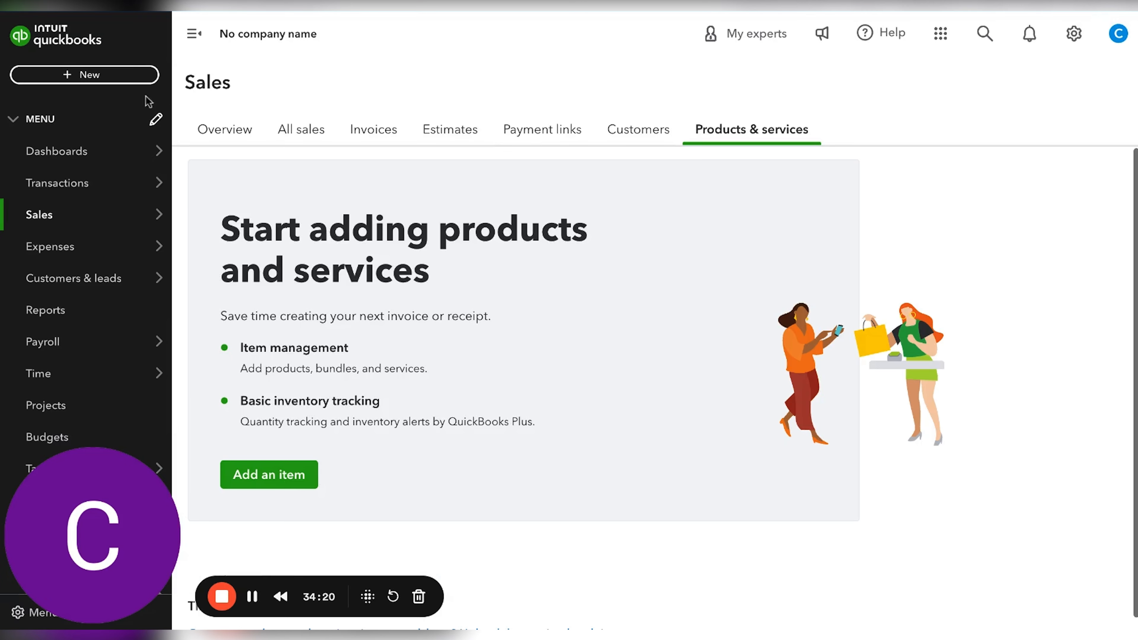
{"action": "mouse_move", "coordinate": [85, 156]}
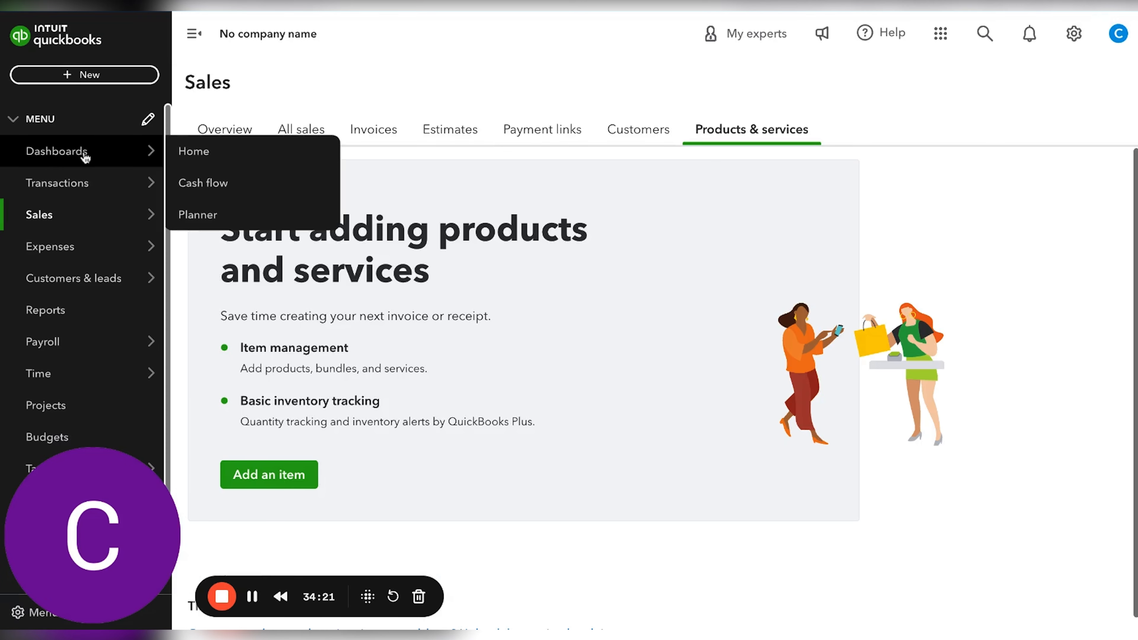
{"action": "left_click", "coordinate": [201, 155]}
Step: Look over the Home dashboard's bank accounts, profit and loss, expenses, cash flow trend, invoices, sales and mileage widgets
{"action": "scroll", "coordinate": [576, 319], "scroll_direction": "down", "scroll_amount": 3}
{"action": "scroll", "coordinate": [576, 314], "scroll_direction": "down", "scroll_amount": 5}
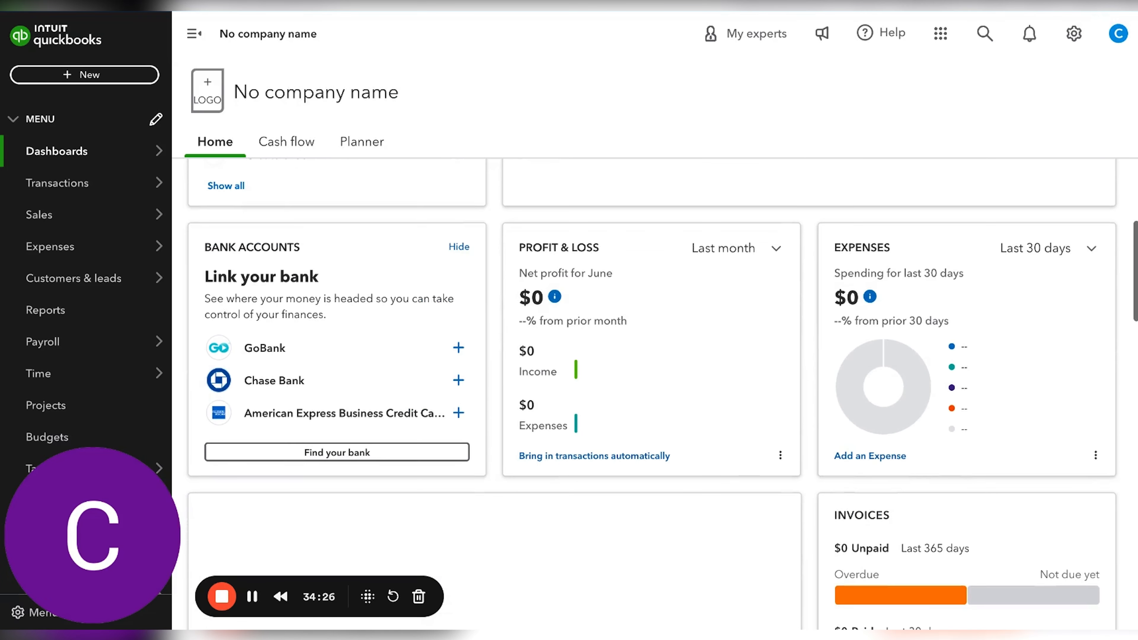
{"action": "scroll", "coordinate": [542, 242], "scroll_direction": "down", "scroll_amount": 1}
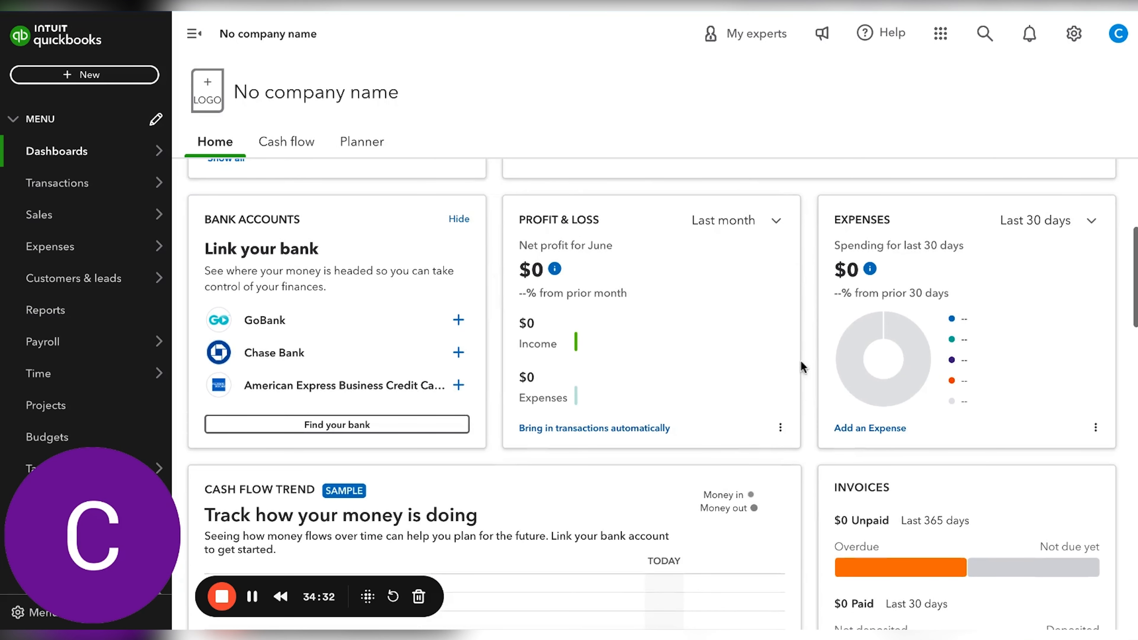
{"action": "scroll", "coordinate": [800, 377], "scroll_direction": "down", "scroll_amount": 6}
{"action": "scroll", "coordinate": [800, 359], "scroll_direction": "down", "scroll_amount": 1}
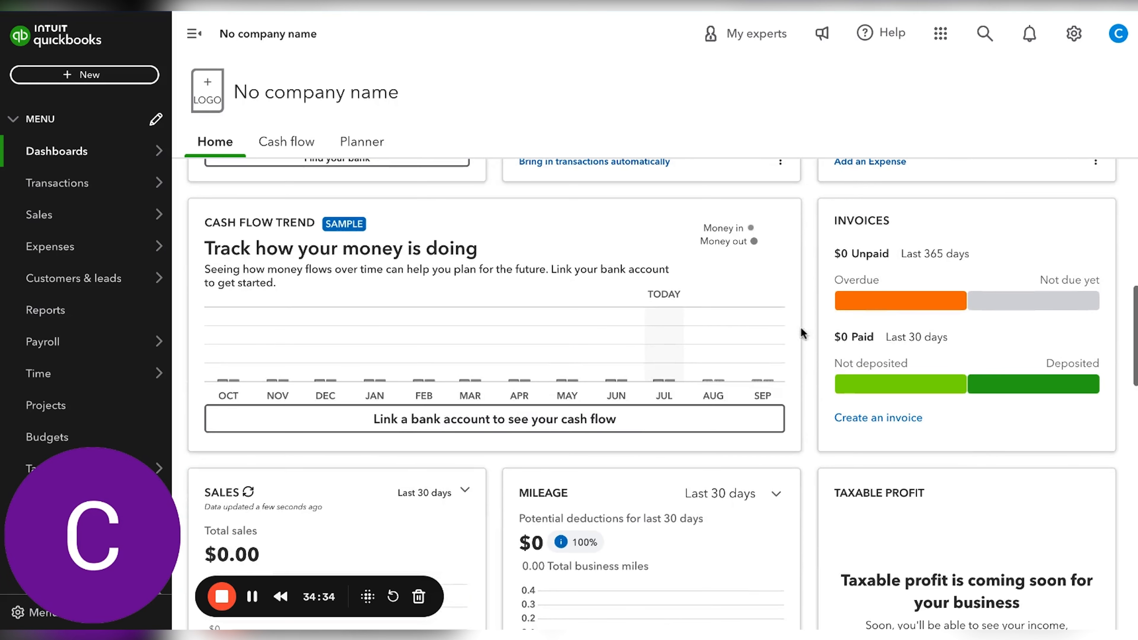
{"action": "scroll", "coordinate": [809, 291], "scroll_direction": "down", "scroll_amount": 1}
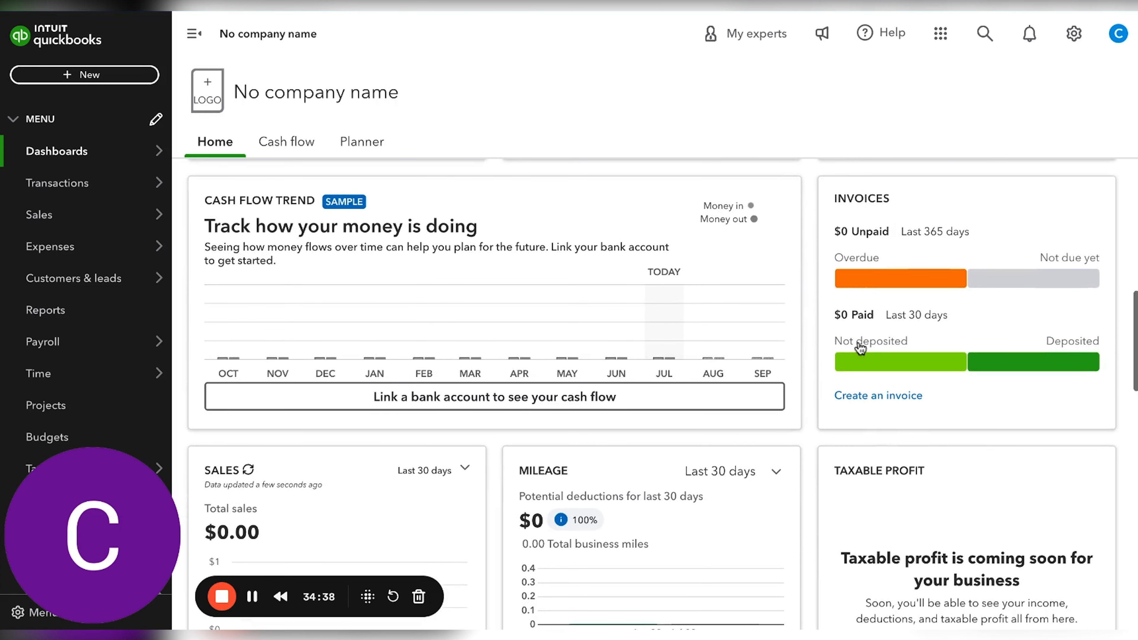
{"action": "scroll", "coordinate": [804, 364], "scroll_direction": "down", "scroll_amount": 5}
{"action": "scroll", "coordinate": [804, 364], "scroll_direction": "up", "scroll_amount": 7}
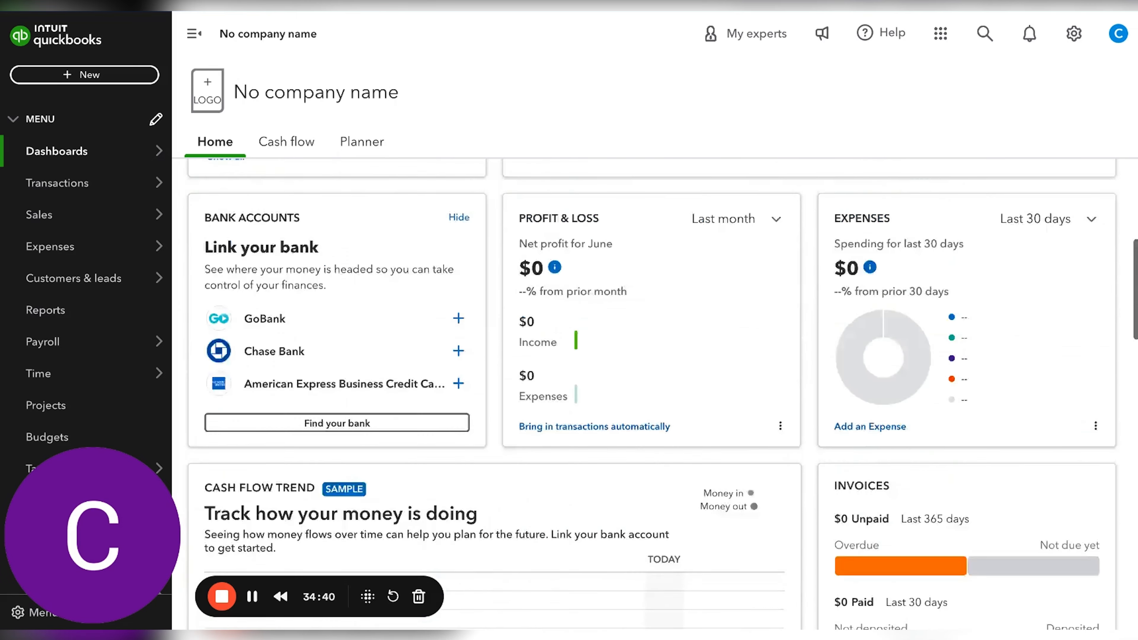